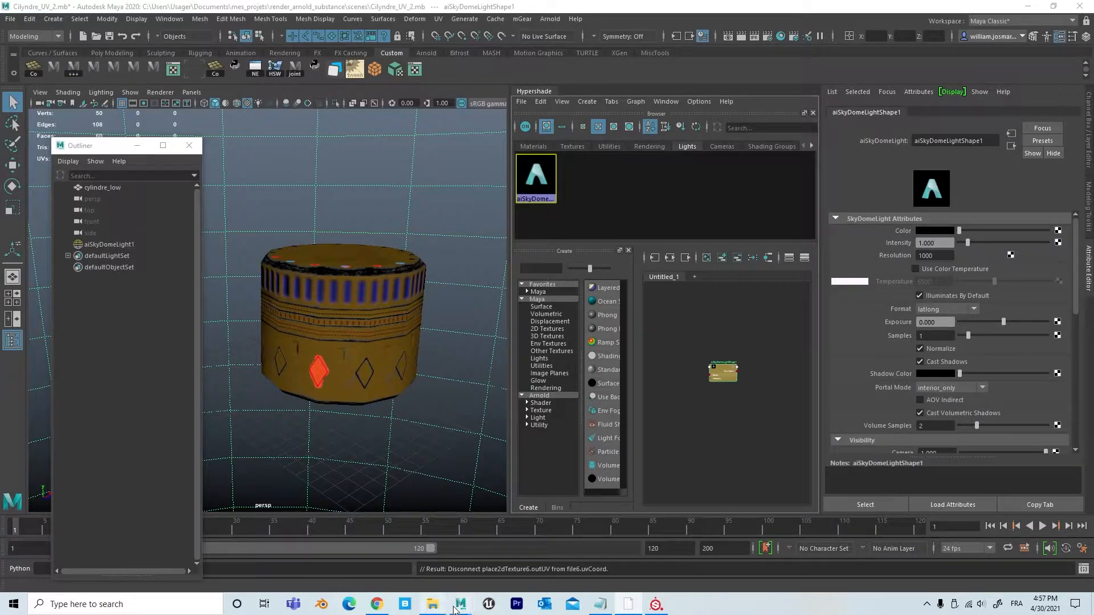
Switch to File Explorer's Exterior environments folder and look inside its .alg_meta subfolder.
{"action": "mouse_move", "coordinate": [443, 603]}
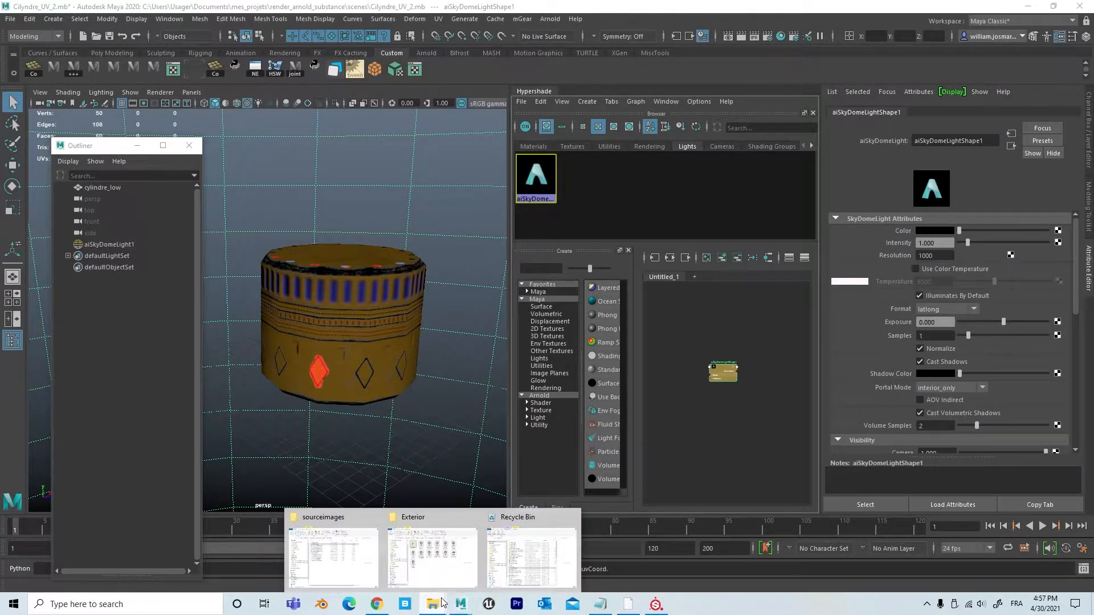
{"action": "left_click", "coordinate": [448, 561]}
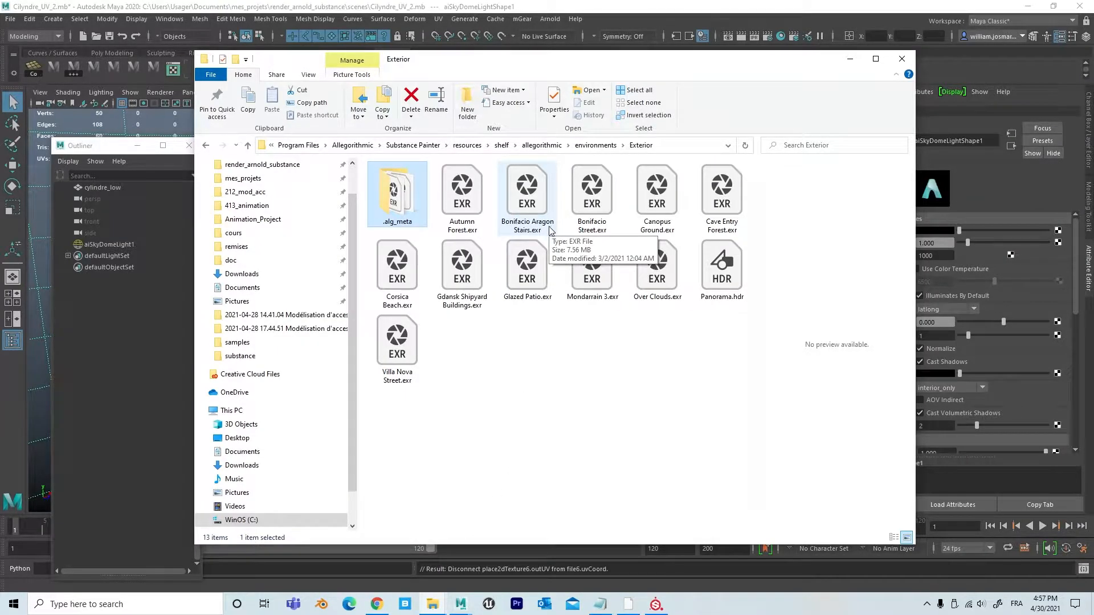
{"action": "left_click", "coordinate": [457, 206]}
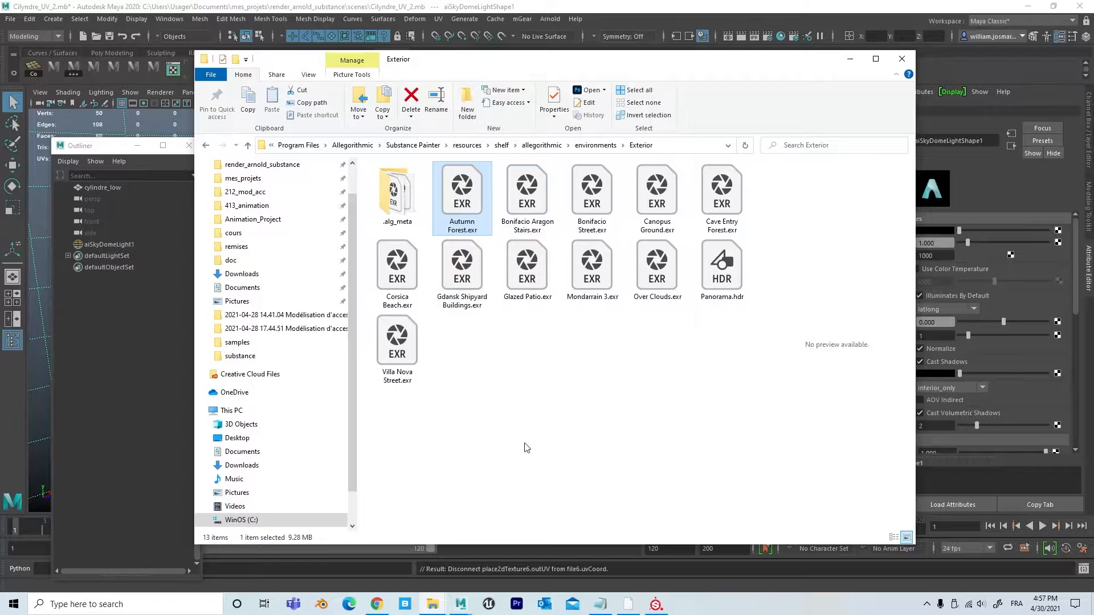
{"action": "double_click", "coordinate": [414, 202]}
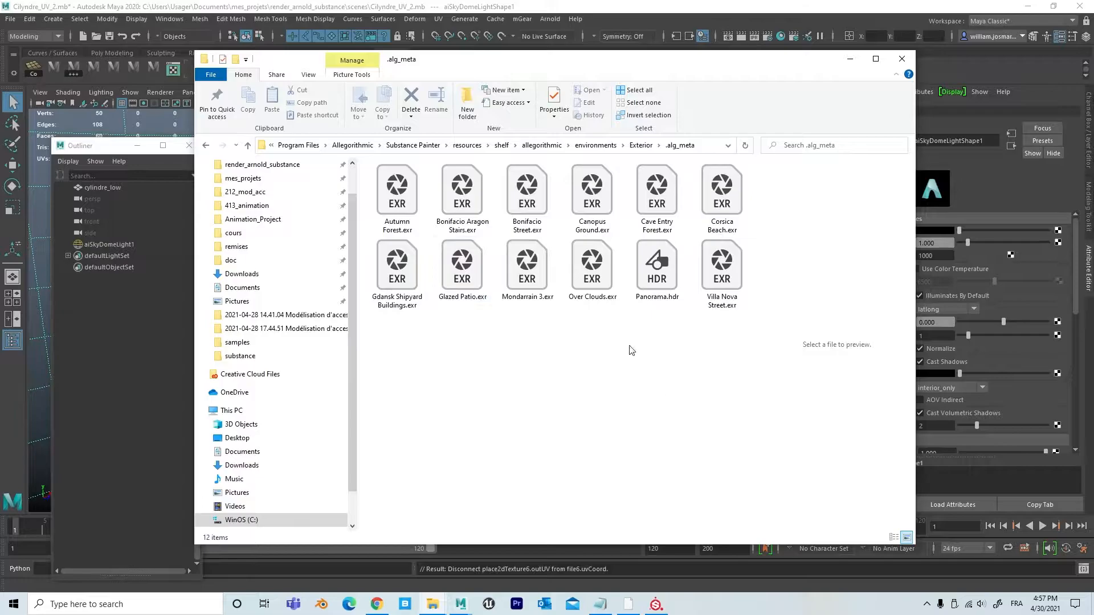
{"action": "left_click", "coordinate": [403, 212]}
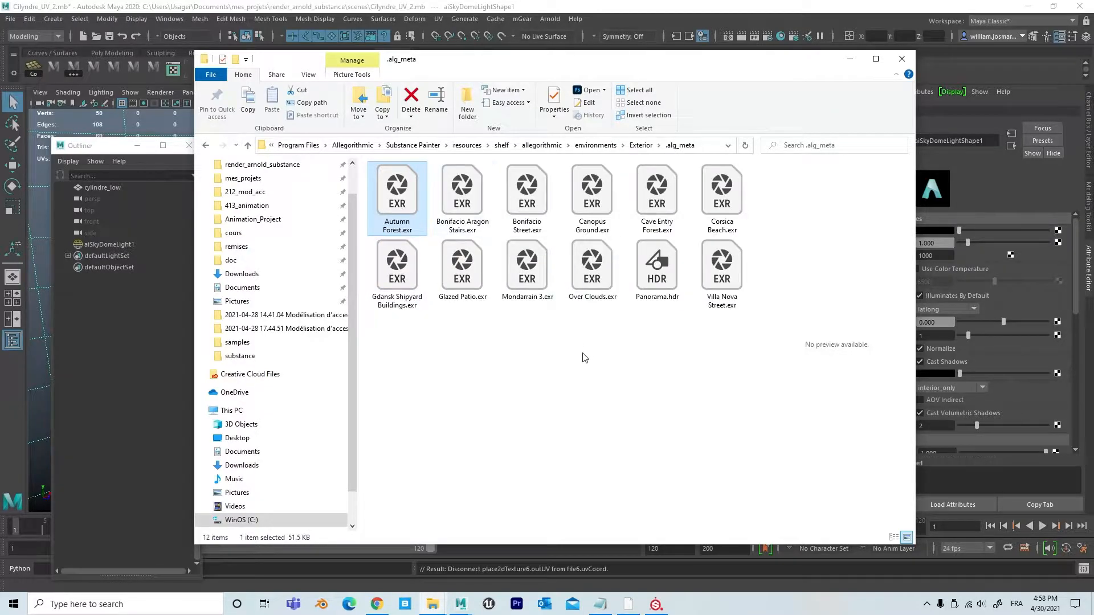
Return to the Exterior folder and look through its EXR and HDR environment maps.
{"action": "left_click", "coordinate": [641, 145]}
{"action": "left_click", "coordinate": [463, 211]}
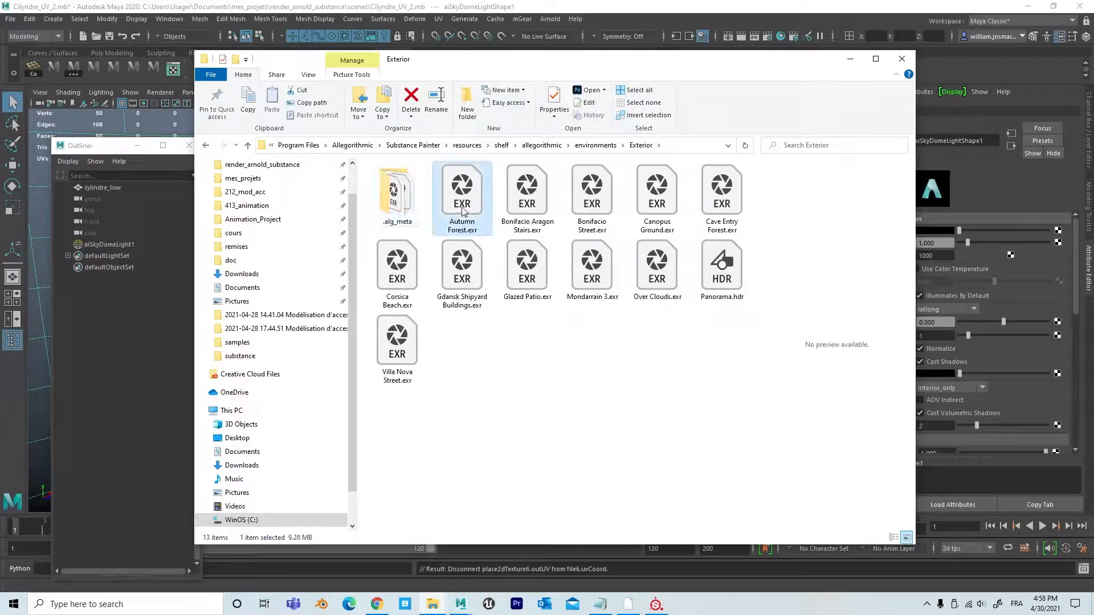
{"action": "left_click", "coordinate": [521, 210]}
{"action": "left_click", "coordinate": [590, 206]}
{"action": "left_click", "coordinate": [658, 197]}
{"action": "left_click", "coordinate": [736, 195]}
{"action": "left_click", "coordinate": [713, 279]}
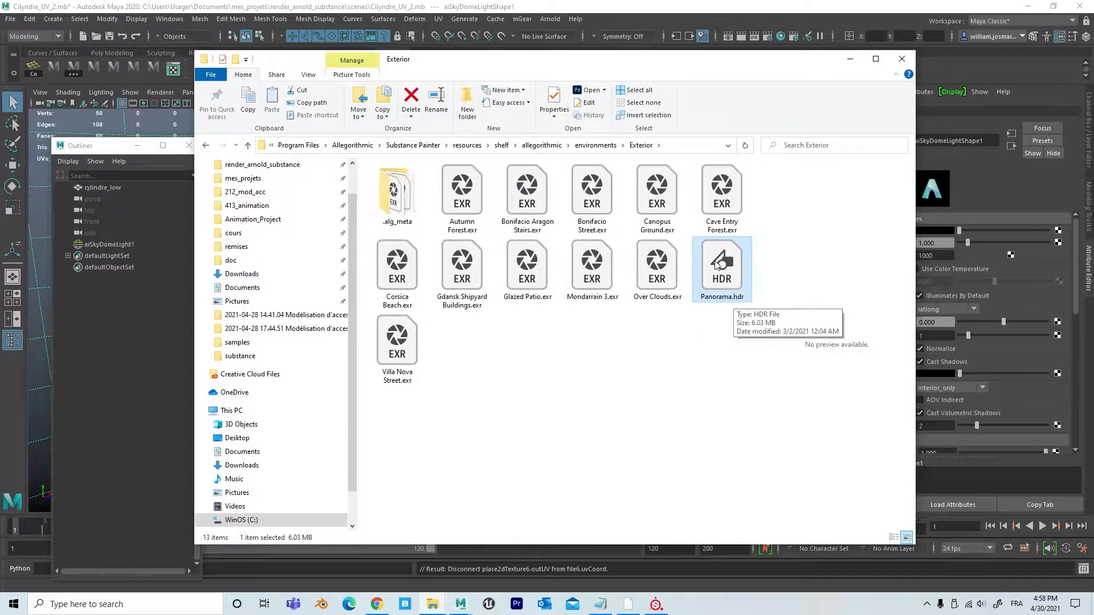
{"action": "left_click", "coordinate": [414, 339]}
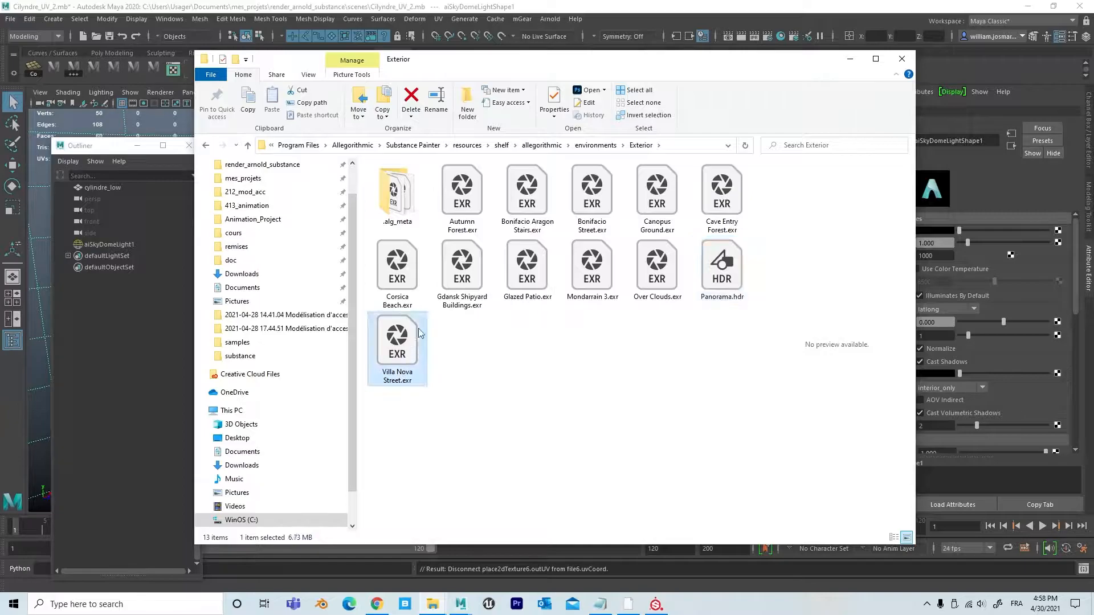
{"action": "left_click", "coordinate": [459, 281]}
{"action": "left_click", "coordinate": [537, 272]}
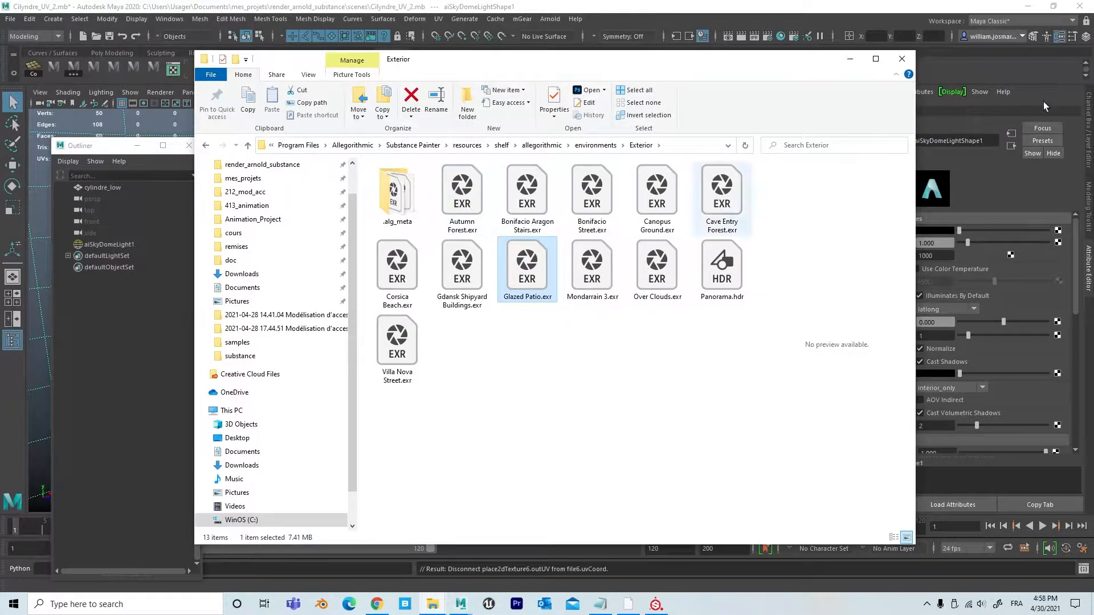
Check the project's sourceimages folder against Autumn Forest.exr in the Exterior folder and return to Maya.
{"action": "left_click_drag", "start_coordinate": [1093, 142], "coordinate": [672, 123]}
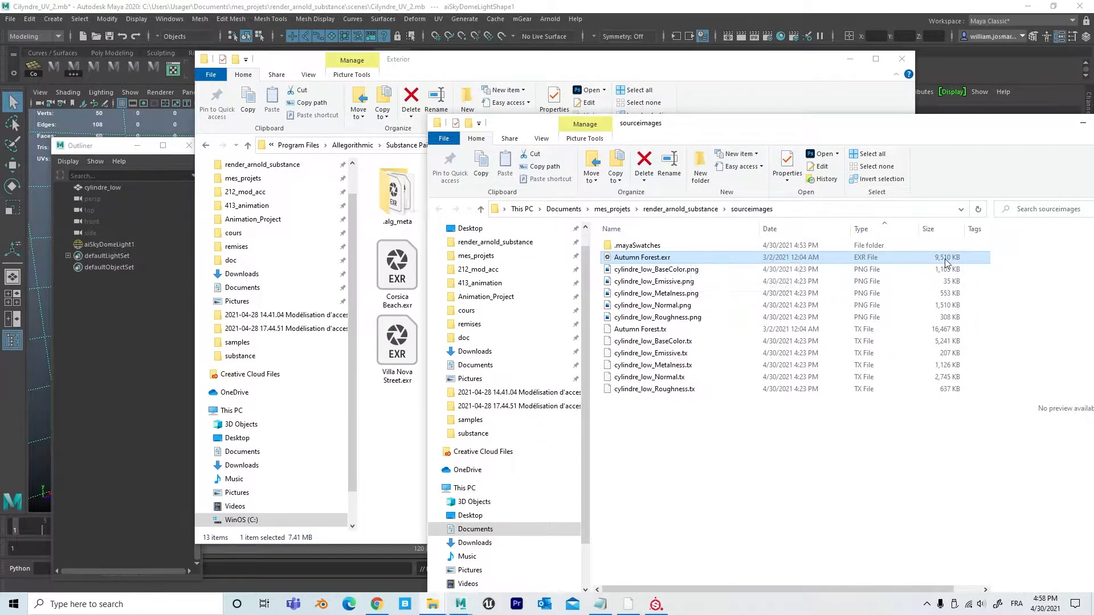
{"action": "left_click_drag", "start_coordinate": [800, 134], "coordinate": [1093, 108]}
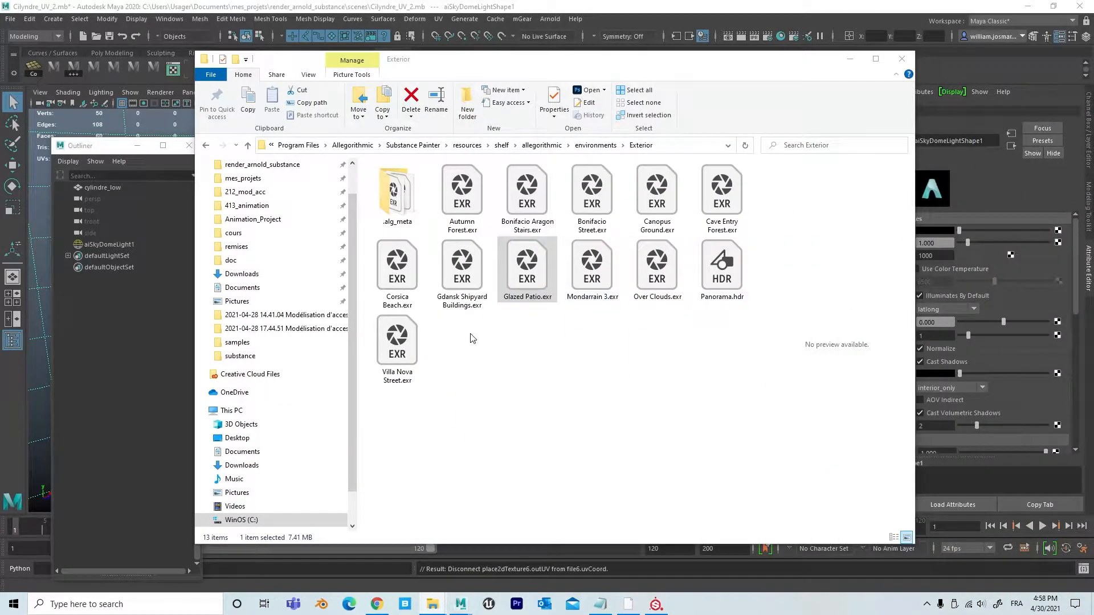
{"action": "left_click", "coordinate": [454, 225]}
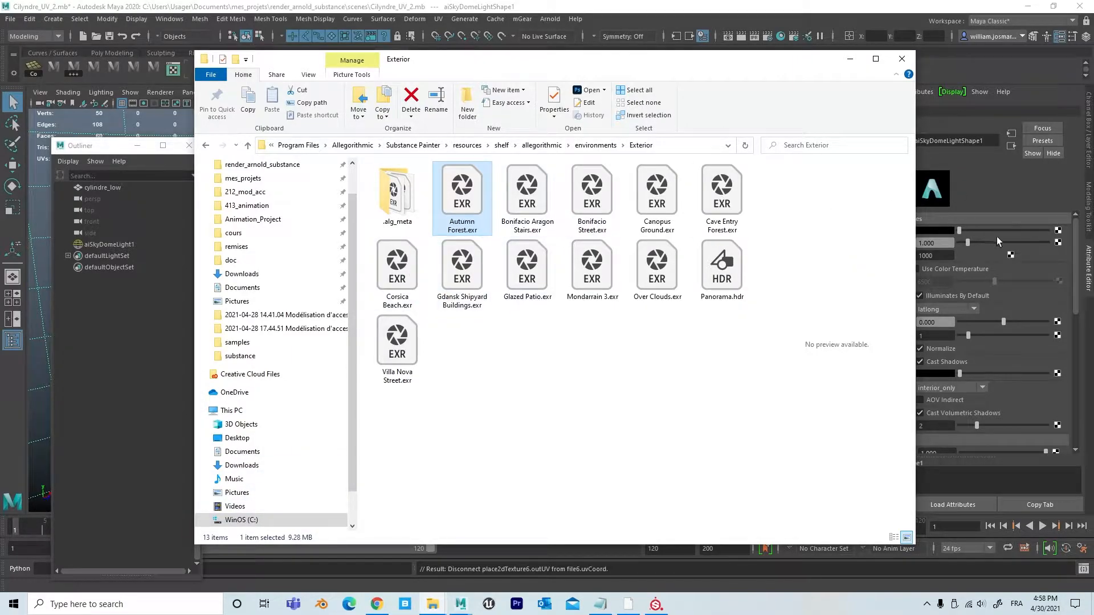
{"action": "left_click", "coordinate": [850, 59]}
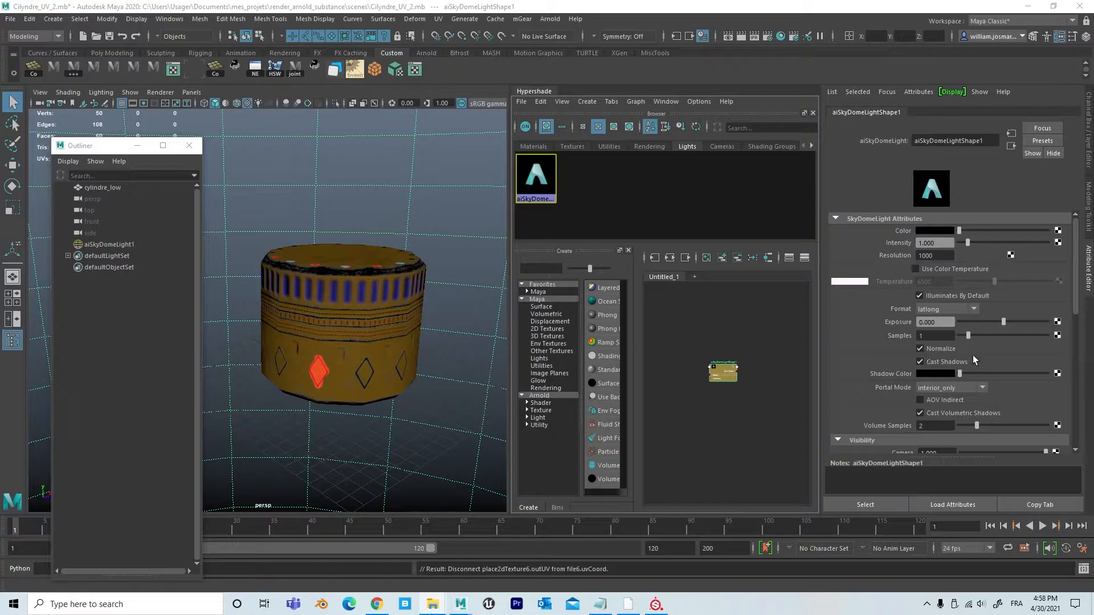
Connect a File texture to the Color of aiSkyDomeLightShape1 and frame the node network.
{"action": "left_click", "coordinate": [682, 147]}
{"action": "left_click_drag", "start_coordinate": [544, 181], "coordinate": [643, 379]}
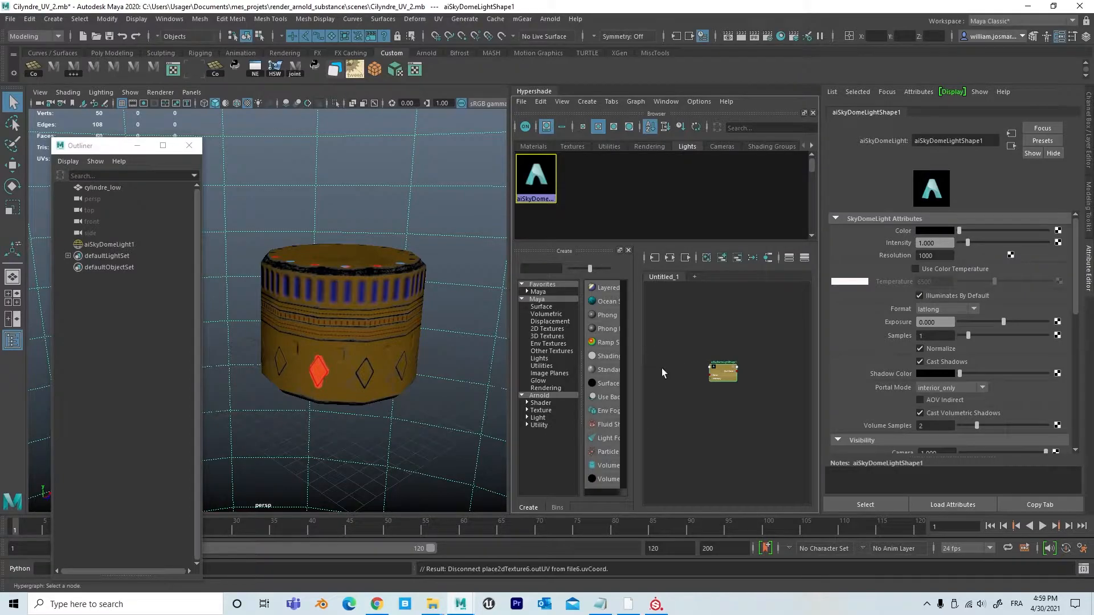
{"action": "right_click_drag", "start_coordinate": [671, 420], "coordinate": [813, 415], "text": "alt"}
{"action": "middle_click_drag", "start_coordinate": [751, 396], "coordinate": [746, 446], "text": "alt"}
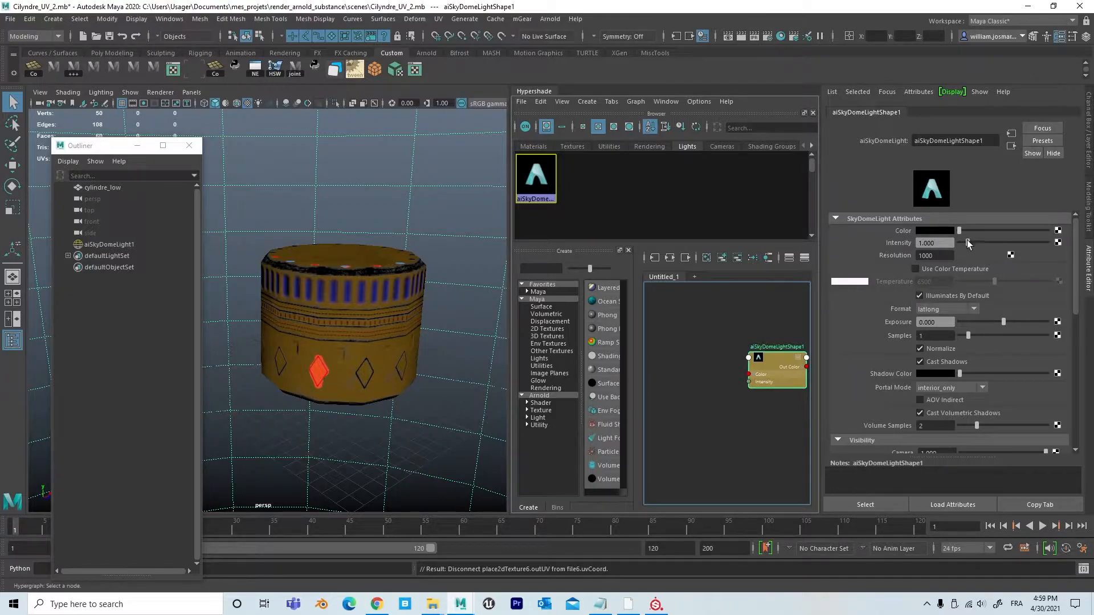
{"action": "left_click", "coordinate": [1058, 242]}
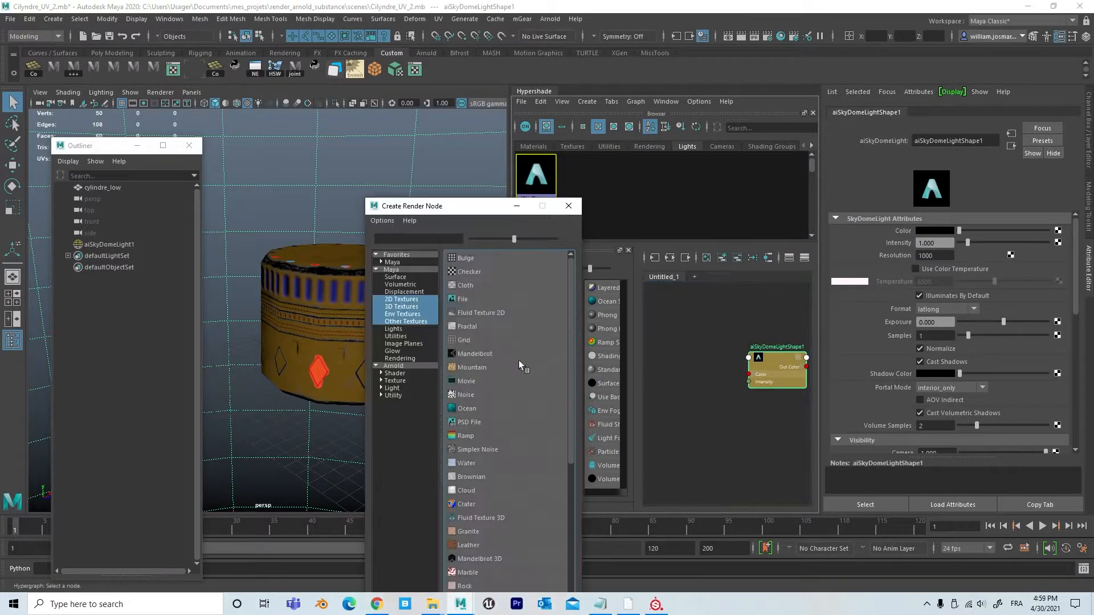
{"action": "left_click", "coordinate": [483, 297]}
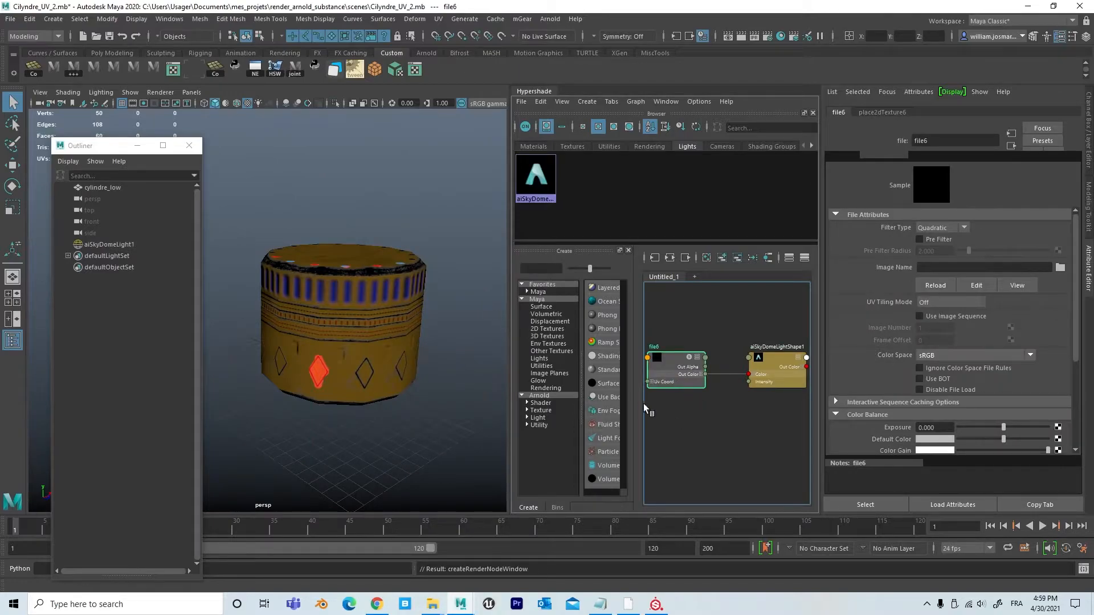
{"action": "left_click_drag", "start_coordinate": [513, 360], "coordinate": [345, 360]}
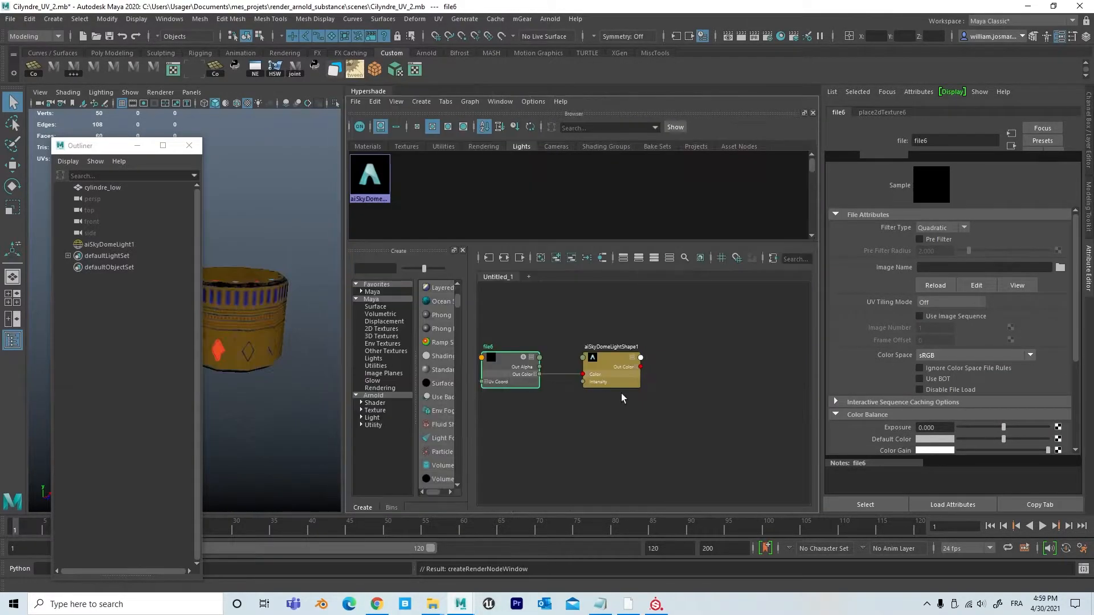
{"action": "right_click_drag", "start_coordinate": [598, 404], "coordinate": [481, 403], "text": "alt"}
{"action": "middle_click_drag", "start_coordinate": [561, 402], "coordinate": [690, 402], "text": "alt"}
{"action": "right_click_drag", "start_coordinate": [646, 415], "coordinate": [758, 394], "text": "alt"}
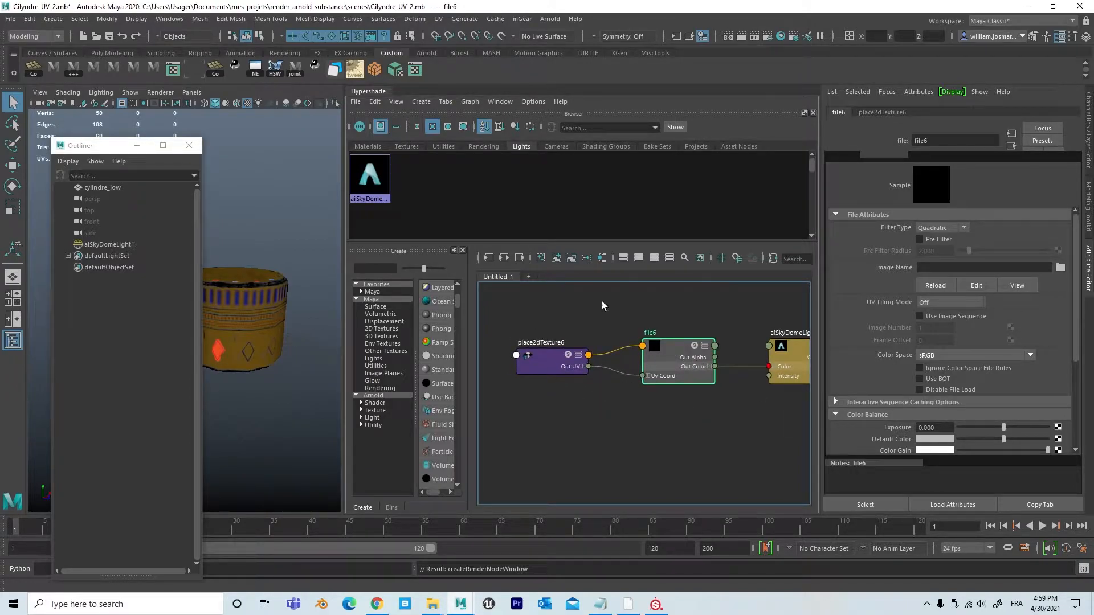
Load Autumn Forest.exr from the project's sourceimages folder as the file texture's image.
{"action": "left_click", "coordinate": [1060, 268]}
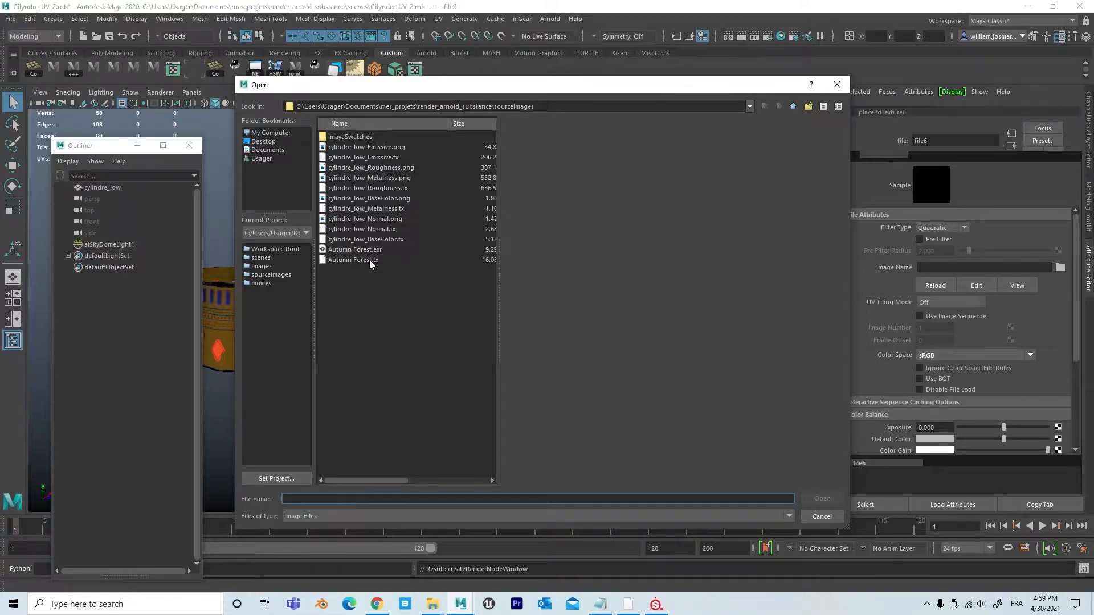
{"action": "left_click", "coordinate": [380, 250]}
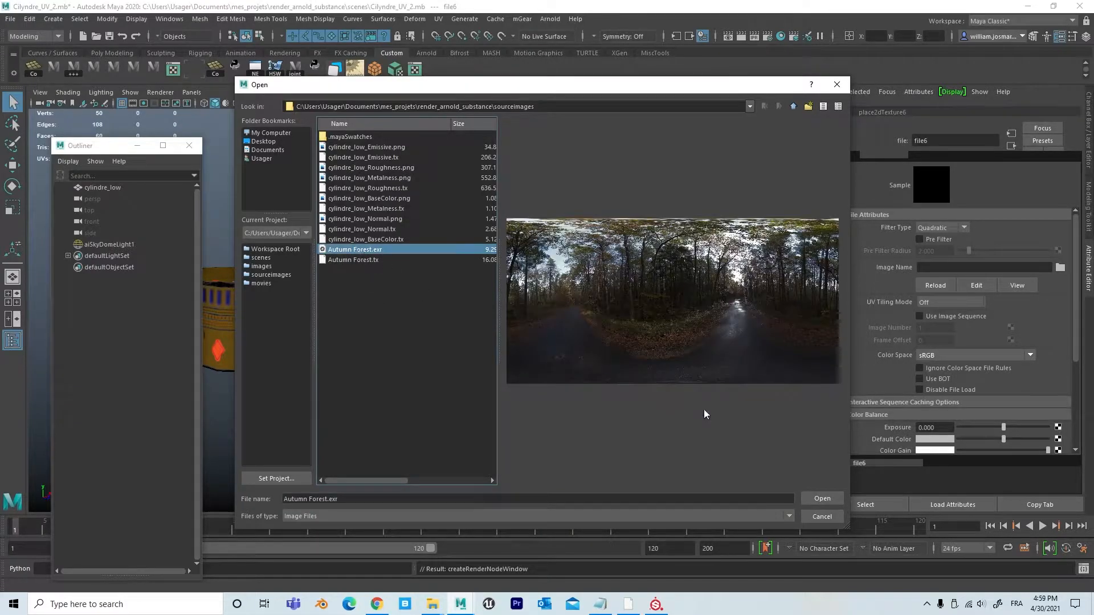
{"action": "left_click", "coordinate": [814, 498]}
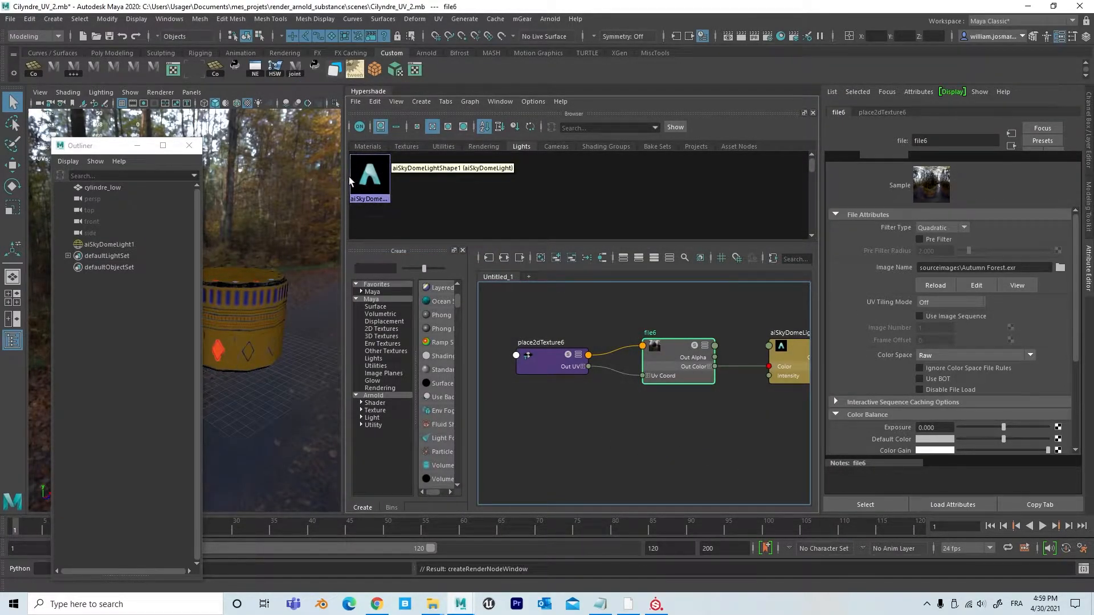
Enlarge the viewport around the cylinder and render the scene with Arnold.
{"action": "left_click_drag", "start_coordinate": [345, 187], "coordinate": [593, 210]}
{"action": "scroll", "coordinate": [498, 286], "scroll_direction": "up", "scroll_amount": 3}
{"action": "middle_click_drag", "start_coordinate": [514, 300], "coordinate": [452, 293], "text": "alt"}
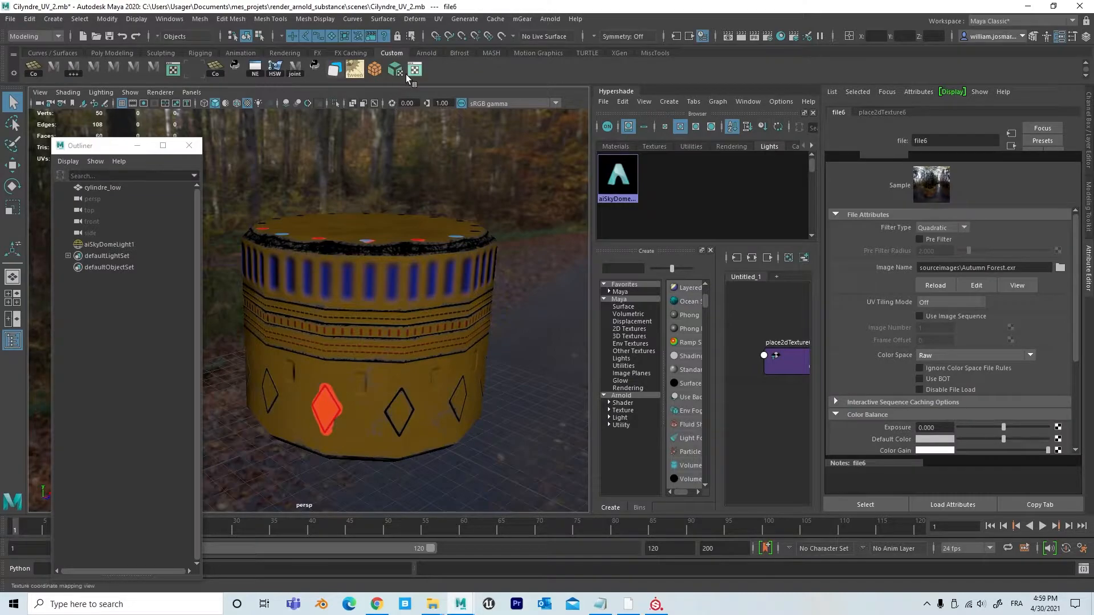
{"action": "left_click", "coordinate": [548, 19]}
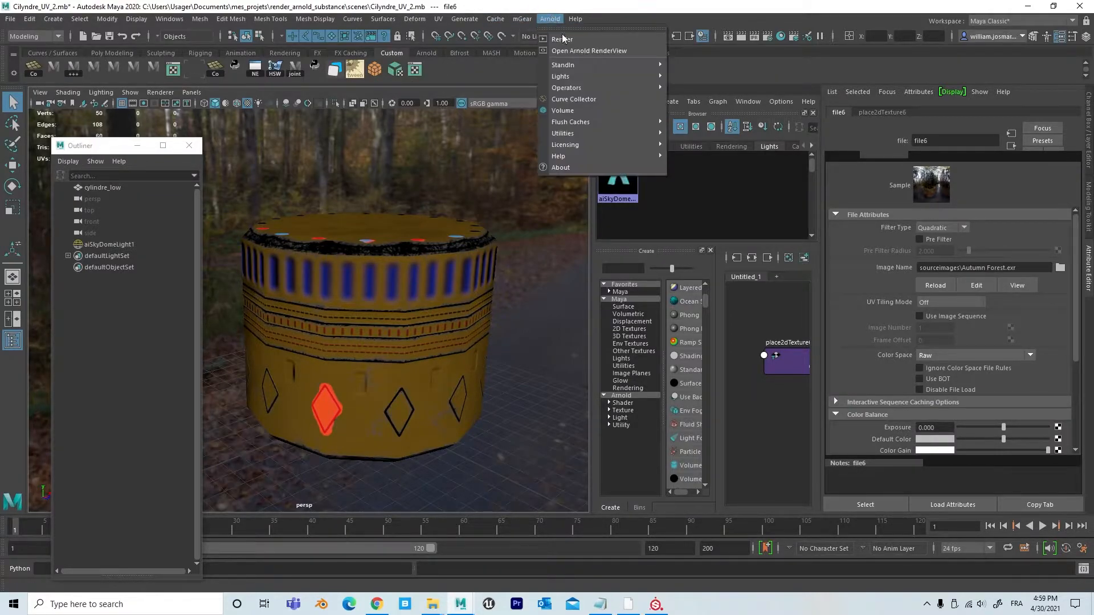
{"action": "left_click", "coordinate": [563, 39]}
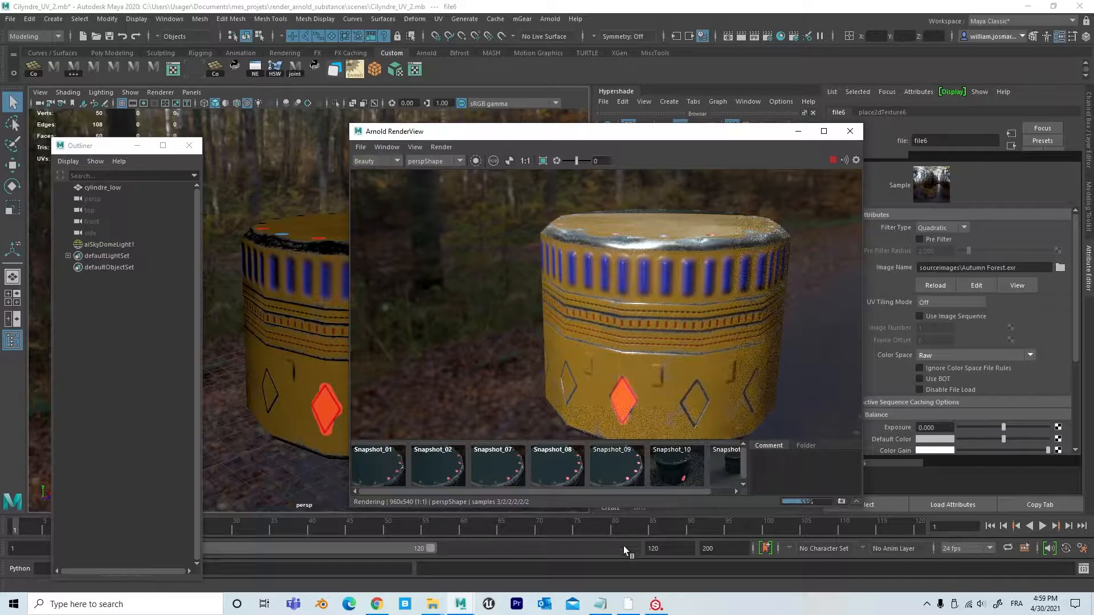
Switch to Substance Painter to compare its Iray render of the cylinder and return to the Arnold RenderView.
{"action": "left_click", "coordinate": [656, 603]}
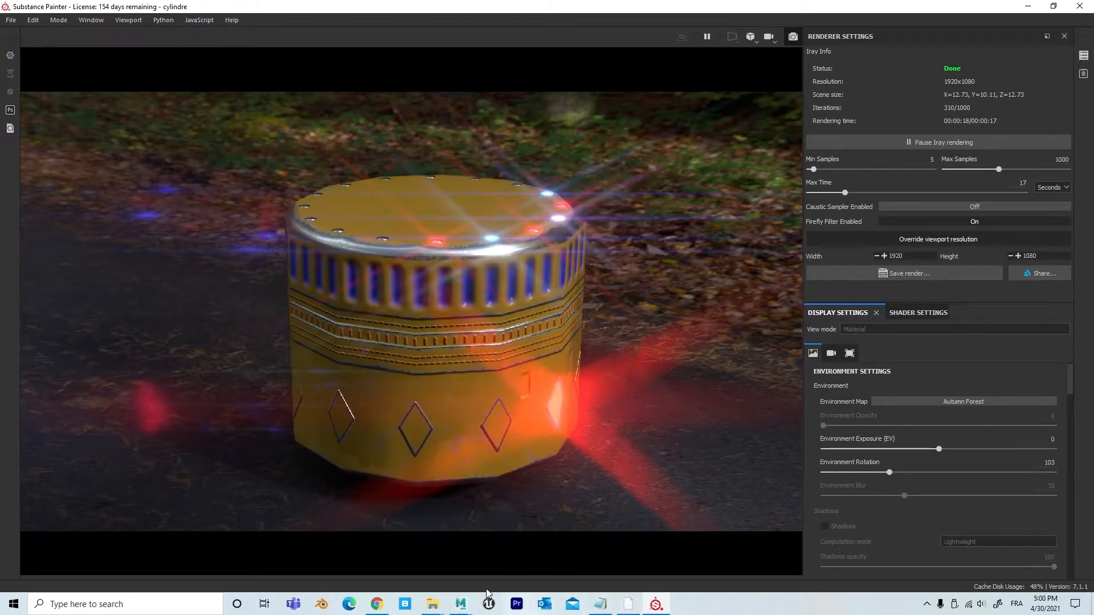
{"action": "left_click", "coordinate": [465, 607]}
{"action": "left_click", "coordinate": [508, 567]}
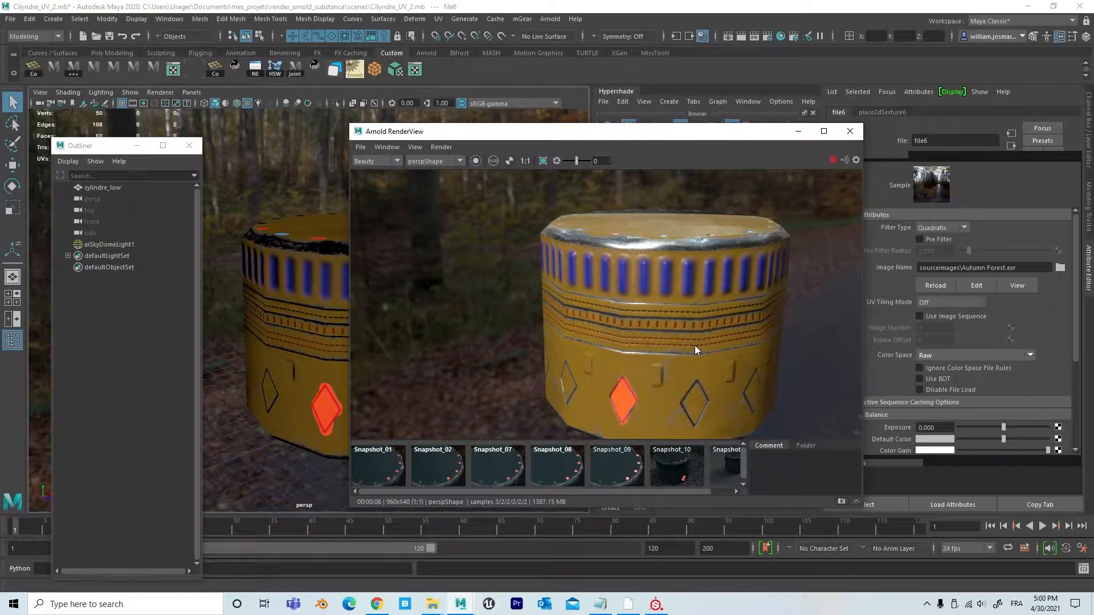
Examine the Arnold render of the cylinder up close from a slightly different camera angle.
{"action": "right_click_drag", "start_coordinate": [589, 350], "coordinate": [727, 332], "text": "alt"}
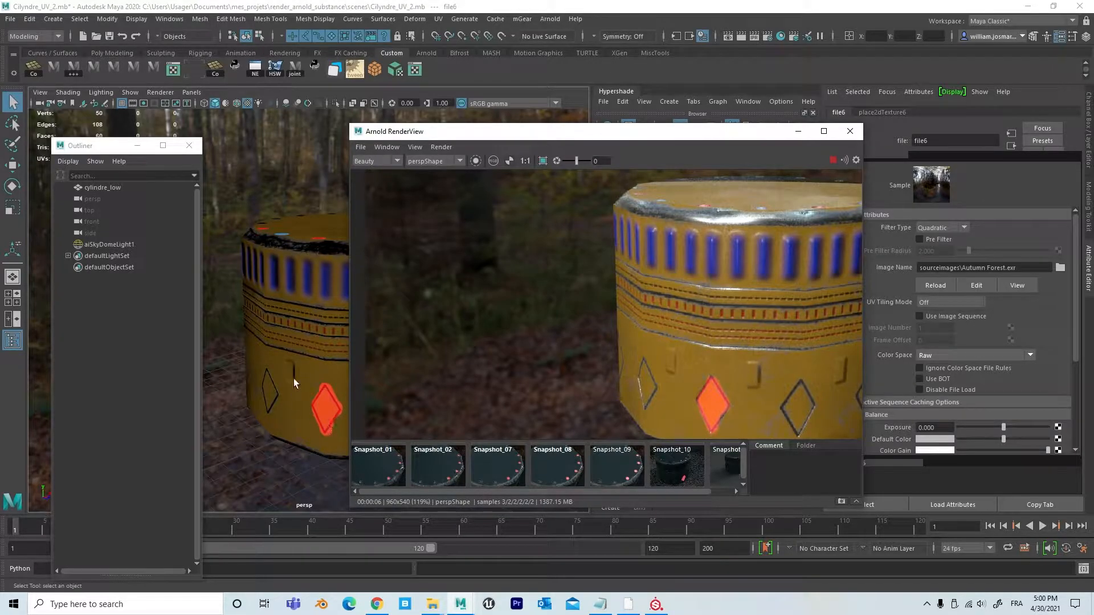
{"action": "middle_click_drag", "start_coordinate": [296, 378], "coordinate": [237, 374], "text": "alt"}
{"action": "left_click_drag", "start_coordinate": [257, 371], "coordinate": [273, 374], "text": "alt"}
{"action": "right_click_drag", "start_coordinate": [275, 373], "coordinate": [301, 370], "text": "alt"}
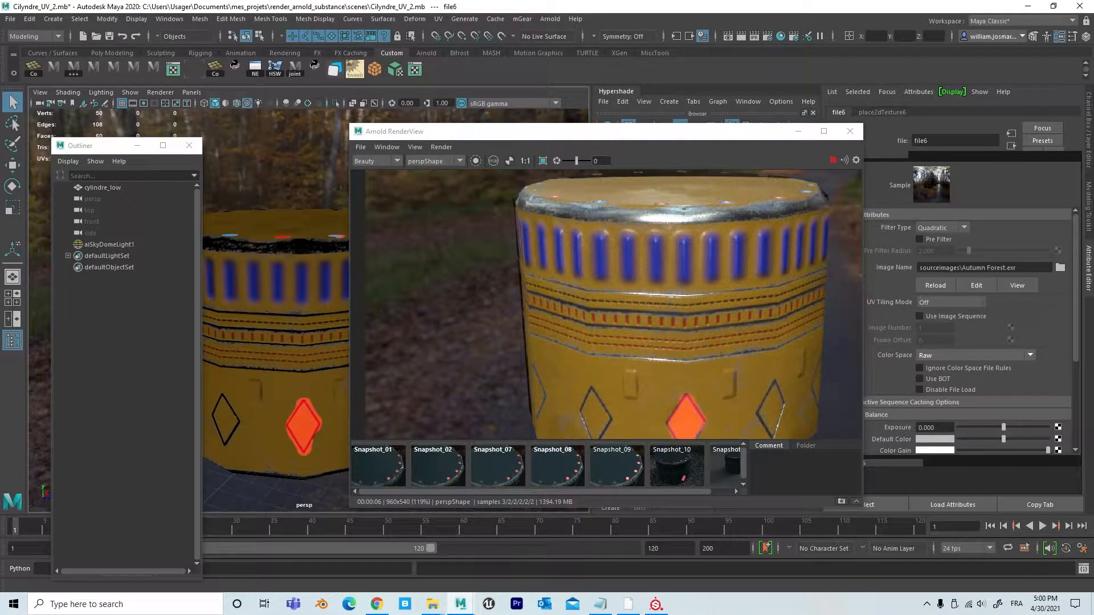
Check the general Display preferences, including the Viewport 2.0 rendering engine, and close the preferences.
{"action": "left_click", "coordinate": [1083, 549]}
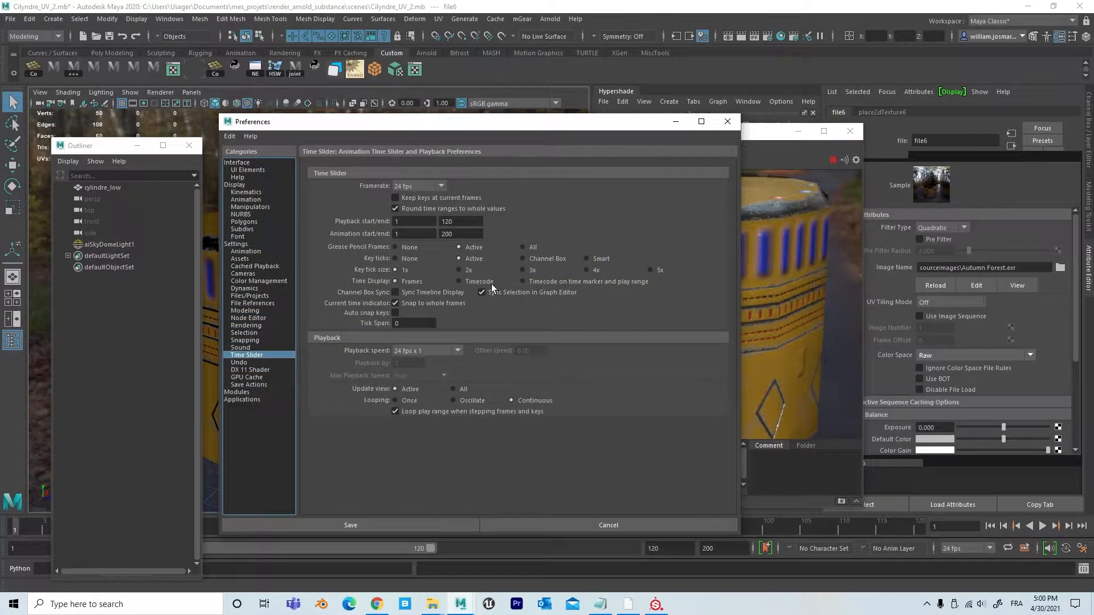
{"action": "left_click", "coordinate": [244, 185]}
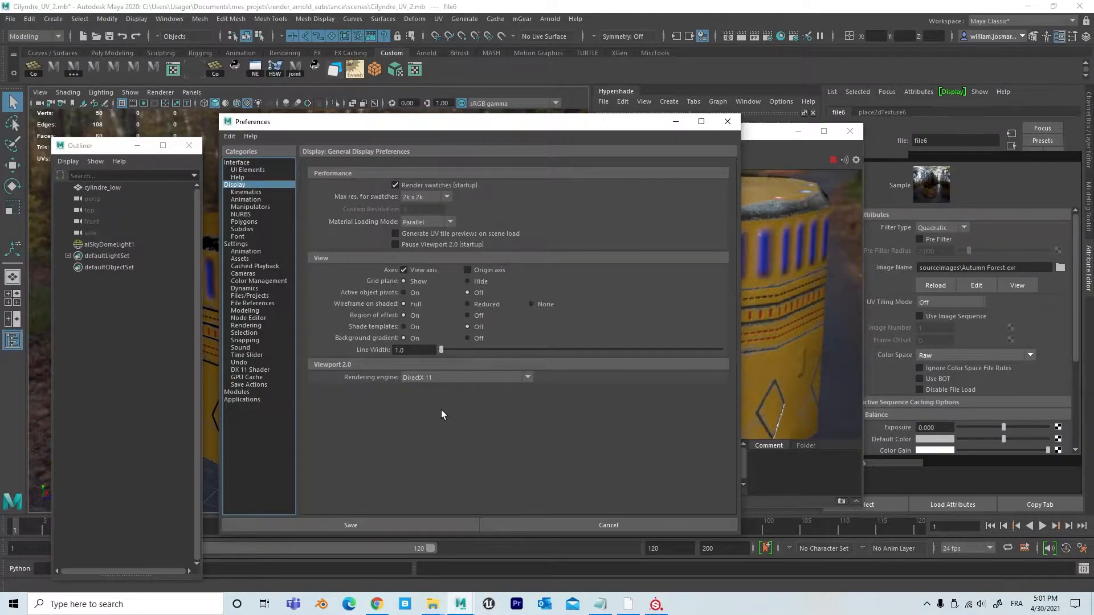
{"action": "left_click", "coordinate": [729, 122]}
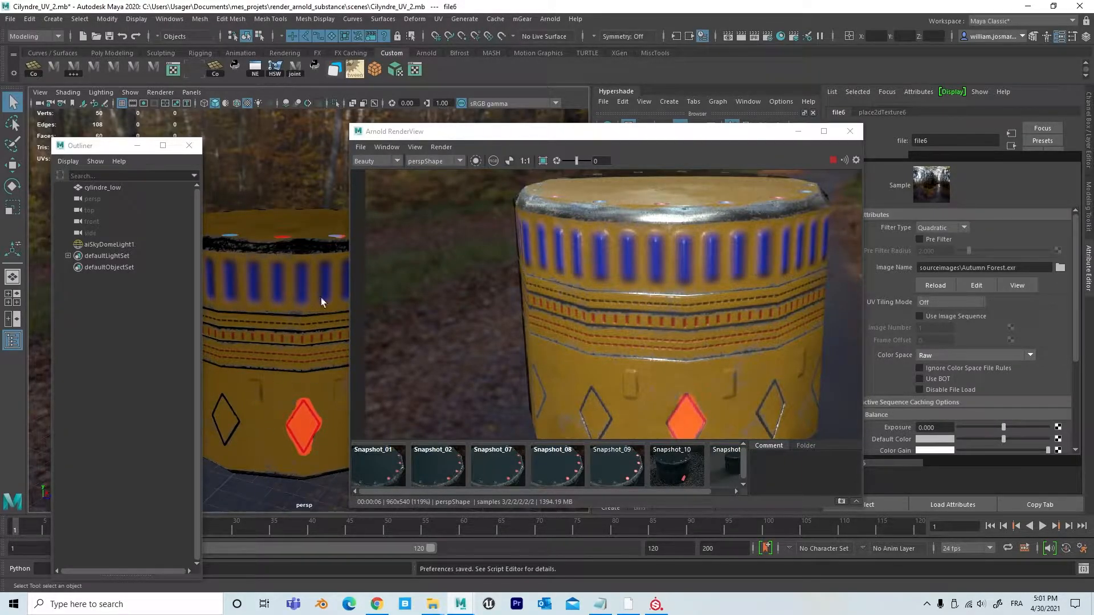
Switch to Chrome and show the Substance guide to Rendering in Arnold.
{"action": "mouse_move", "coordinate": [289, 299]}
{"action": "left_mouse_down", "text": "alt"}
{"action": "mouse_move", "coordinate": [282, 339]}
{"action": "mouse_move", "coordinate": [288, 296]}
{"action": "left_mouse_up", "text": "alt"}
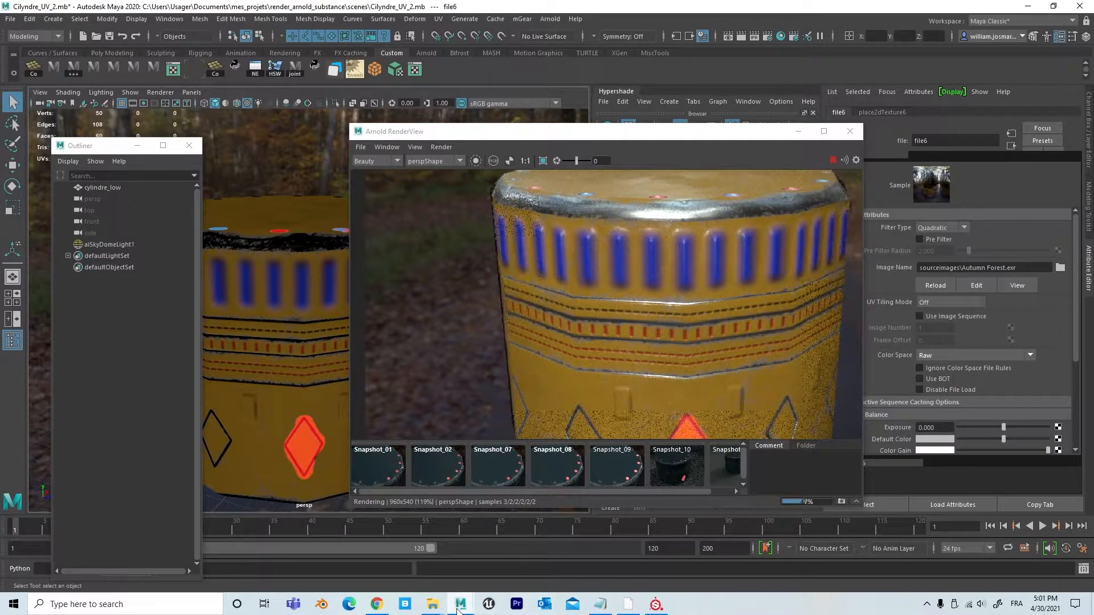
{"action": "mouse_move", "coordinate": [385, 608]}
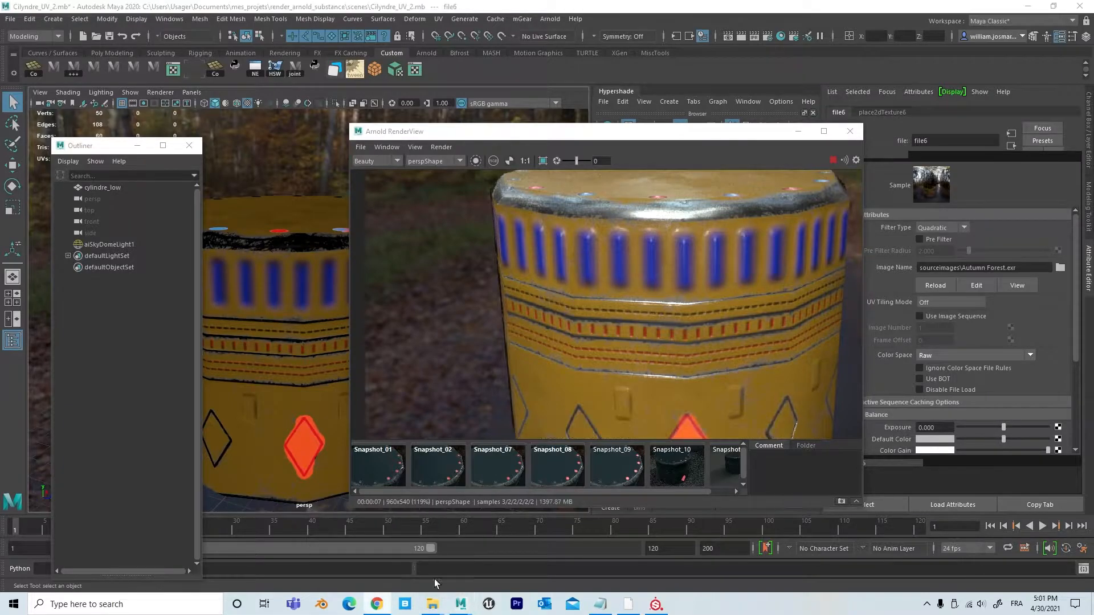
{"action": "left_click_drag", "start_coordinate": [1093, 114], "coordinate": [596, 95]}
{"action": "left_click", "coordinate": [449, 95]}
{"action": "left_click", "coordinate": [319, 94]}
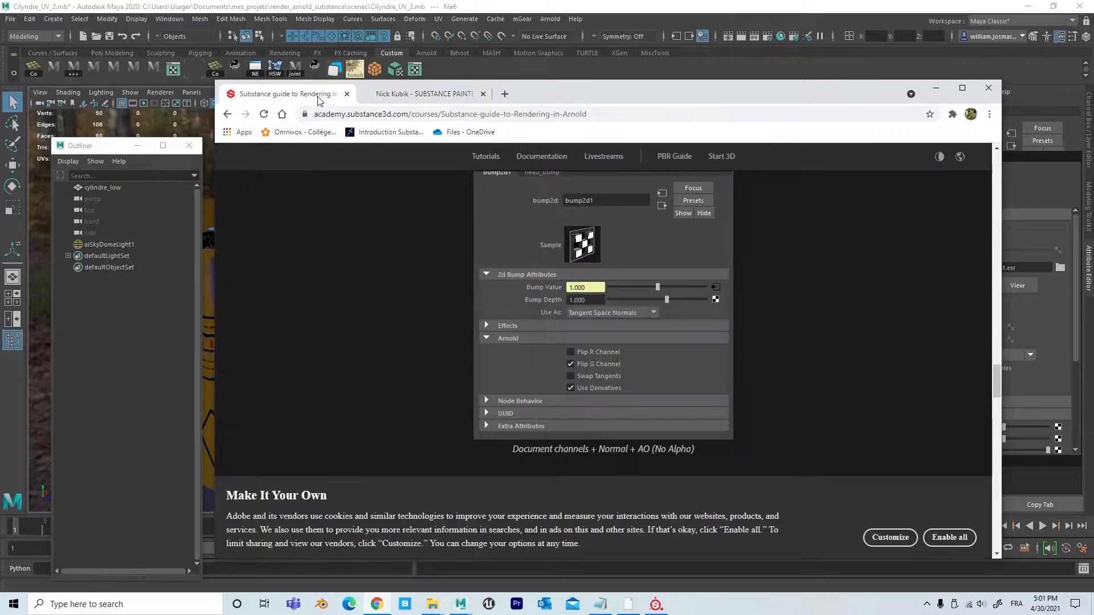
Go through the Substance guide from its top to the aiStandardSurface setup section and enlarge the browser window.
{"action": "left_click_drag", "start_coordinate": [996, 377], "coordinate": [979, 129]}
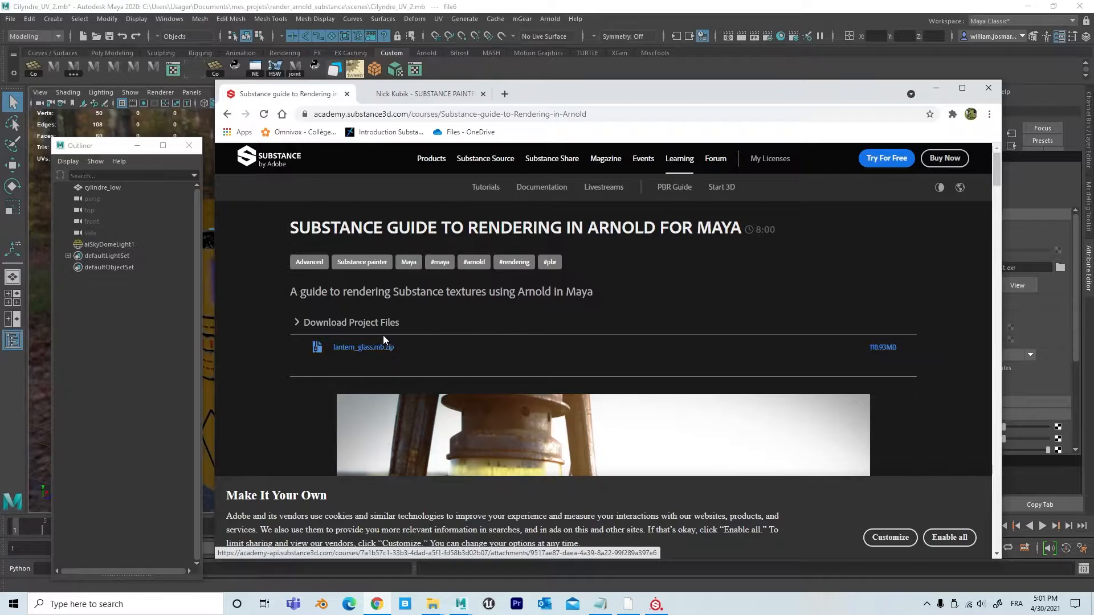
{"action": "scroll", "coordinate": [437, 340], "scroll_direction": "down", "scroll_amount": 3}
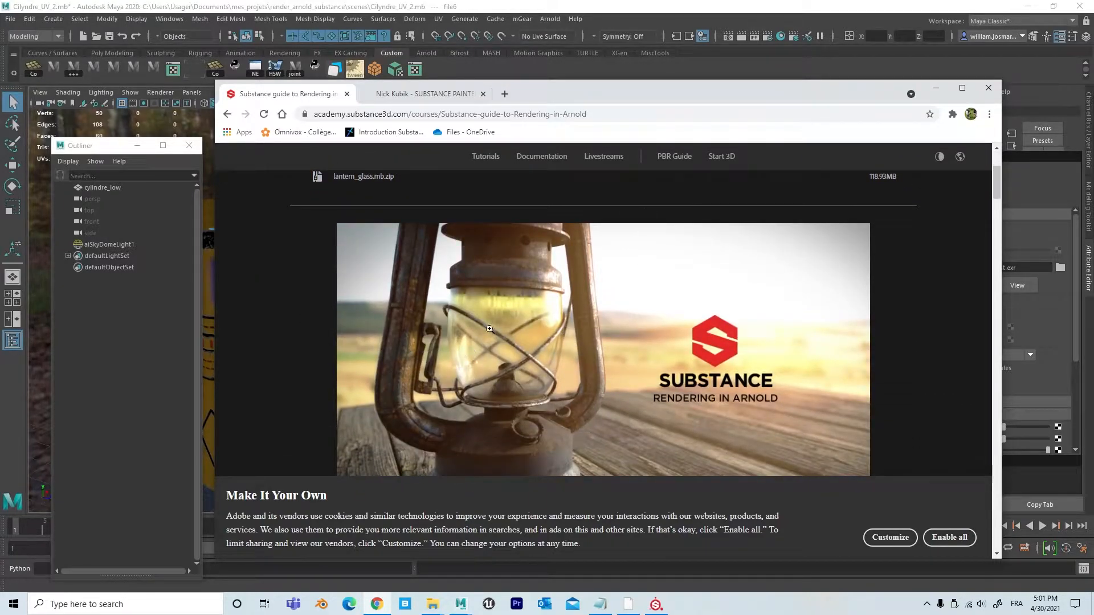
{"action": "scroll", "coordinate": [561, 347], "scroll_direction": "down", "scroll_amount": 4}
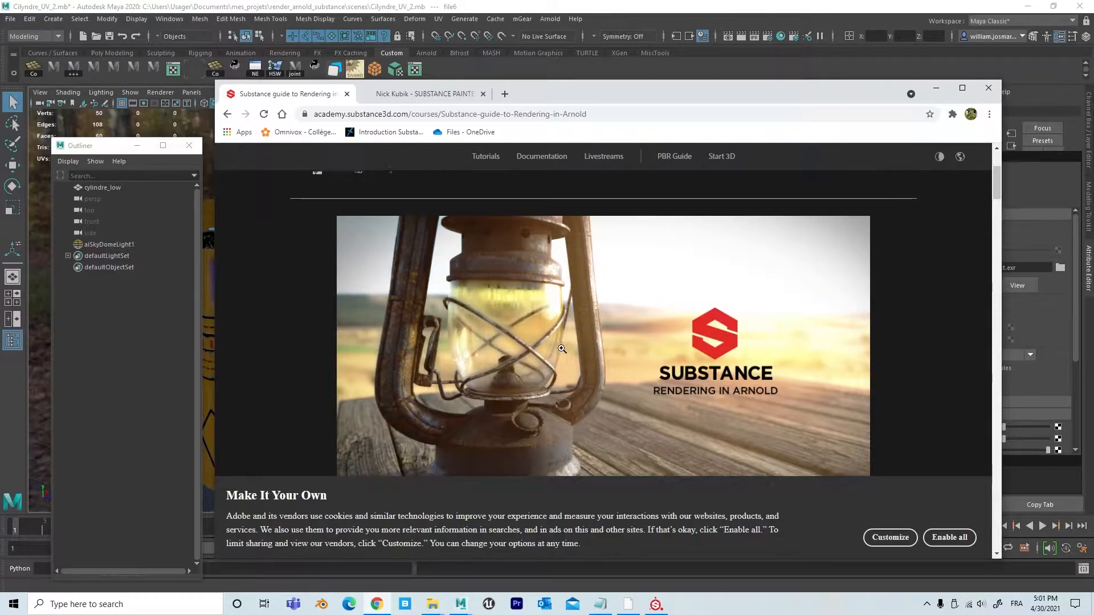
{"action": "scroll", "coordinate": [561, 347], "scroll_direction": "down", "scroll_amount": 1}
{"action": "left_click_drag", "start_coordinate": [581, 94], "coordinate": [522, 38]}
{"action": "scroll", "coordinate": [635, 285], "scroll_direction": "down", "scroll_amount": 8}
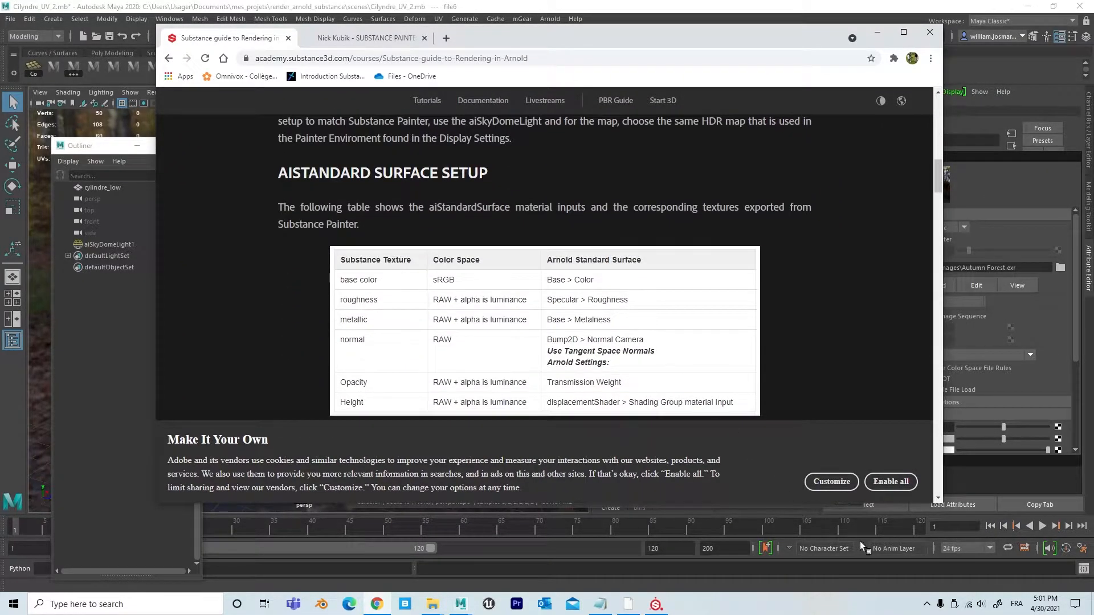
{"action": "left_click_drag", "start_coordinate": [934, 512], "coordinate": [1004, 581]}
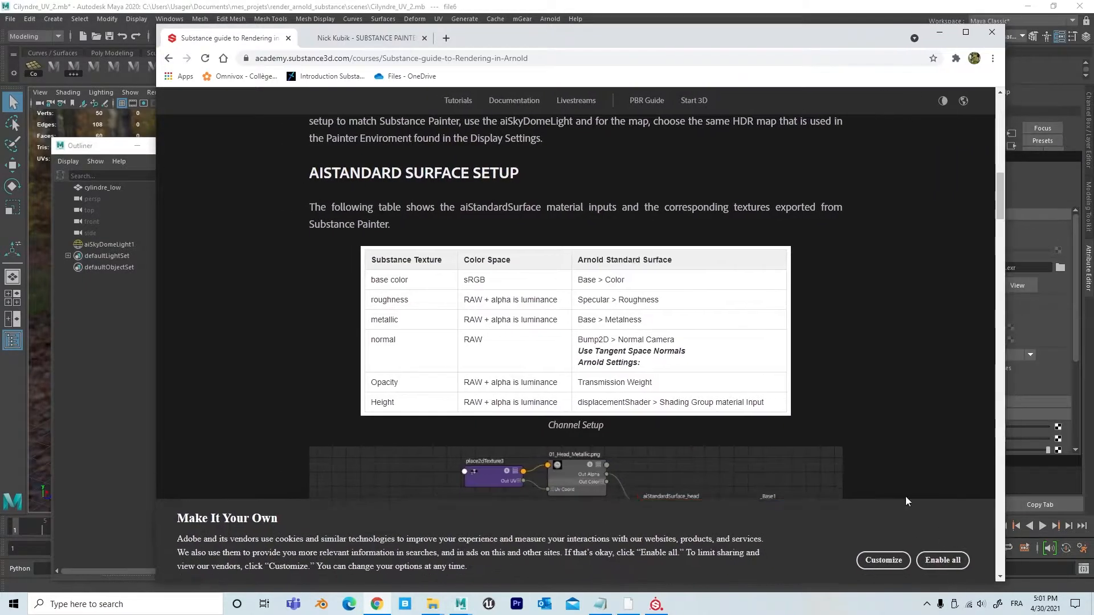
Examine the table matching Substance textures with their color spaces and Arnold Standard Surface inputs.
{"action": "scroll", "coordinate": [726, 319], "scroll_direction": "up", "scroll_amount": 5}
{"action": "scroll", "coordinate": [725, 319], "scroll_direction": "down", "scroll_amount": 6}
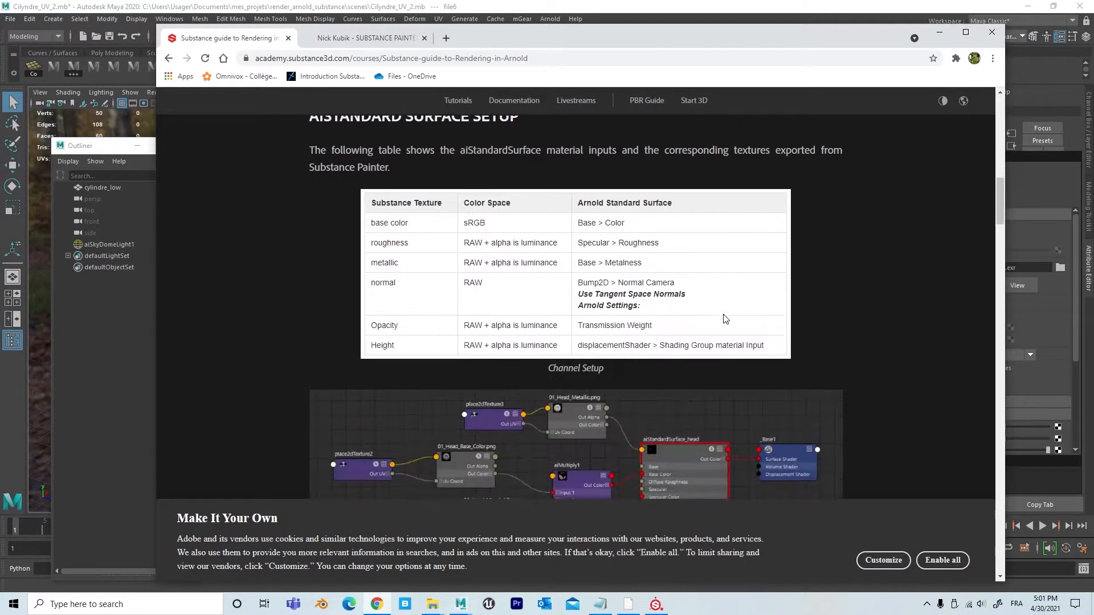
{"action": "scroll", "coordinate": [723, 318], "scroll_direction": "up", "scroll_amount": 1}
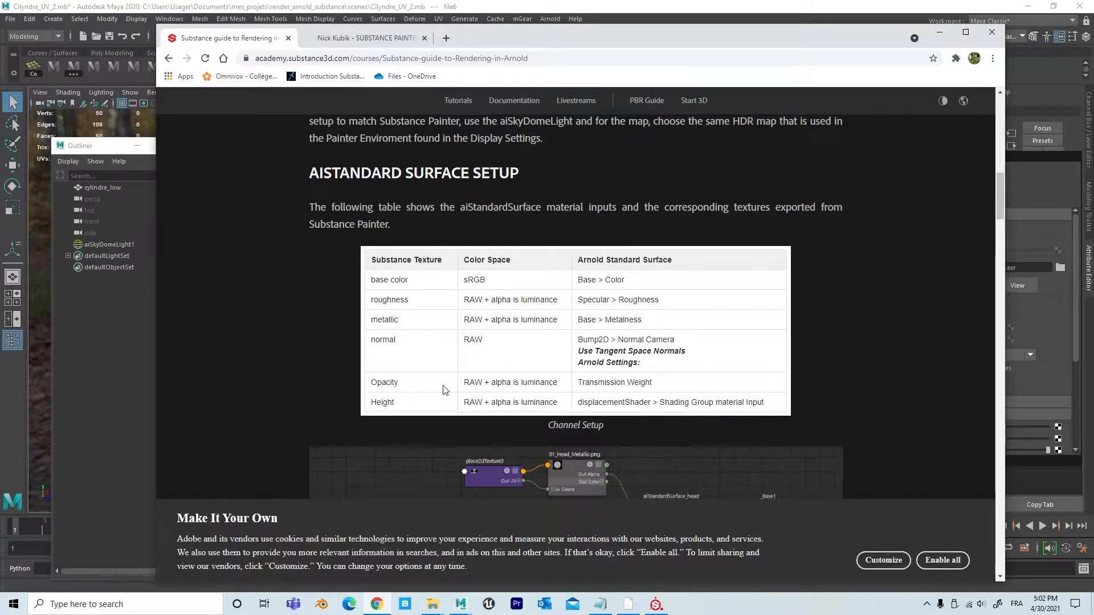
{"action": "scroll", "coordinate": [493, 392], "scroll_direction": "up", "scroll_amount": 15}
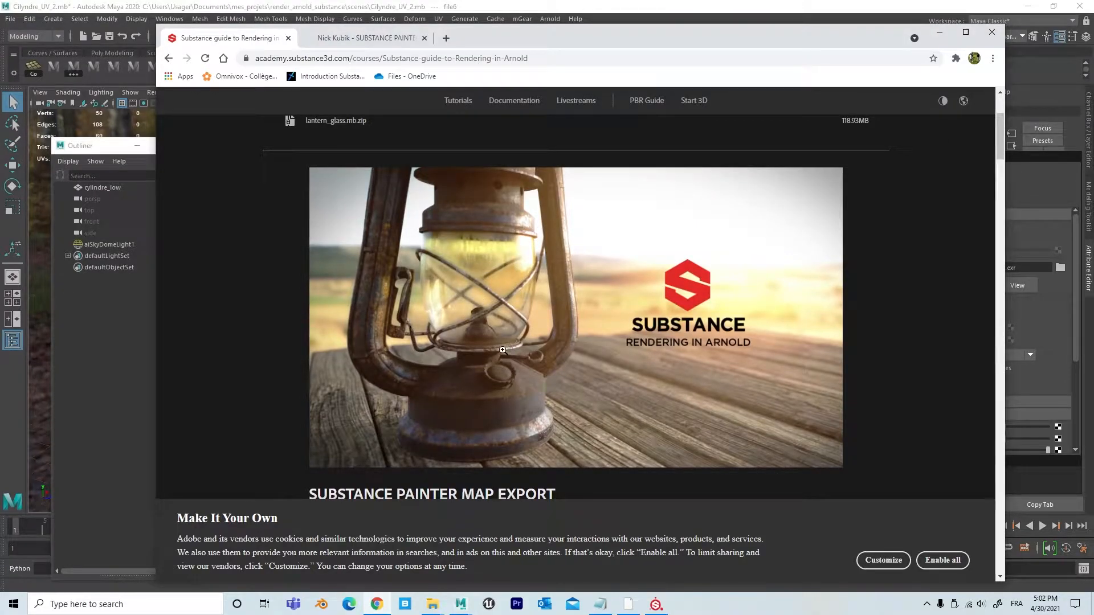
{"action": "scroll", "coordinate": [507, 359], "scroll_direction": "down", "scroll_amount": 15}
{"action": "scroll", "coordinate": [514, 363], "scroll_direction": "down", "scroll_amount": 1}
{"action": "scroll", "coordinate": [518, 355], "scroll_direction": "up", "scroll_amount": 2}
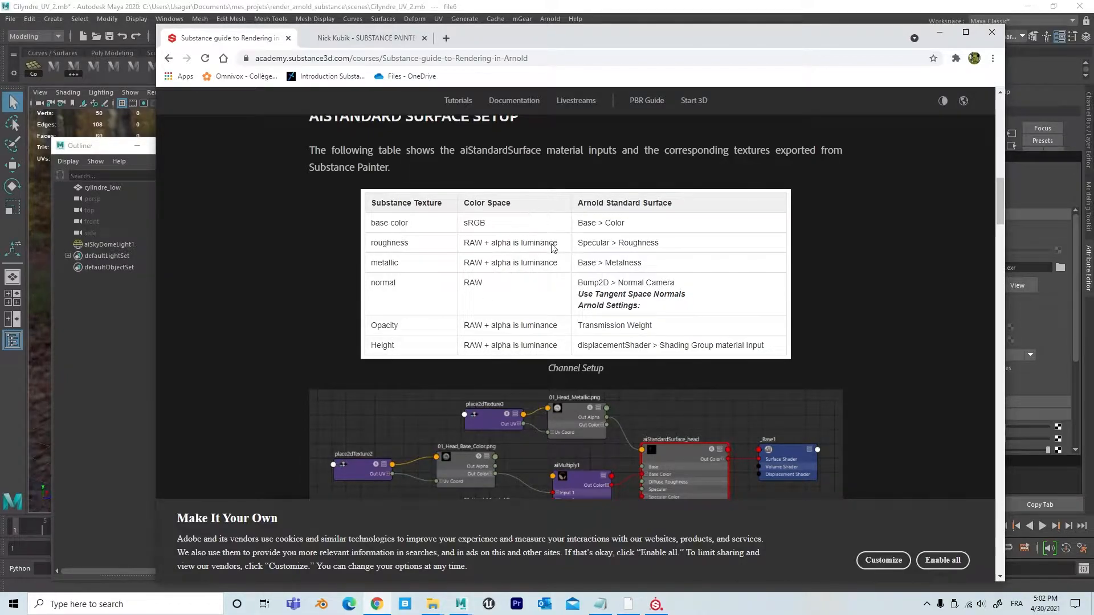
Review the guide's aiStandardSurface node network, file node Color Space settings and ambient occlusion setup with aiMultiply.
{"action": "scroll", "coordinate": [558, 282], "scroll_direction": "down", "scroll_amount": 3}
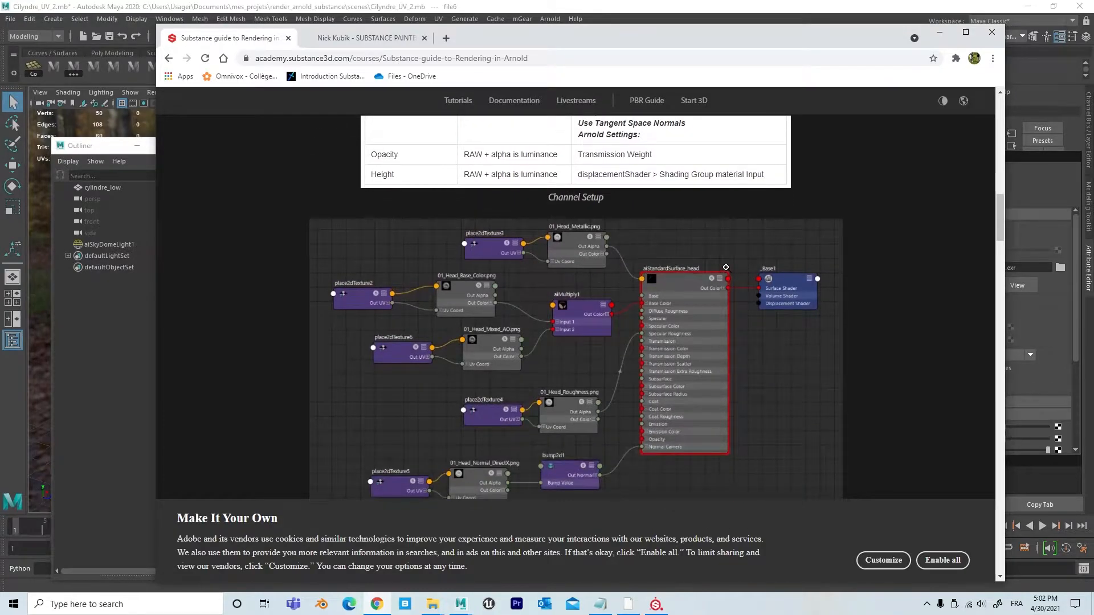
{"action": "scroll", "coordinate": [632, 313], "scroll_direction": "down", "scroll_amount": 1}
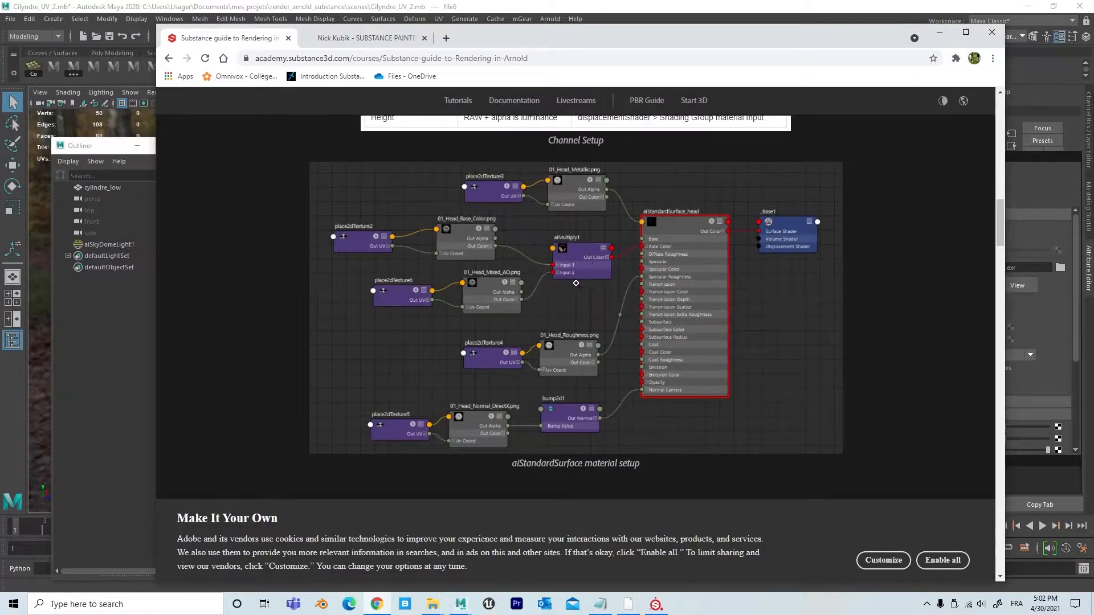
{"action": "scroll", "coordinate": [648, 287], "scroll_direction": "down", "scroll_amount": 6}
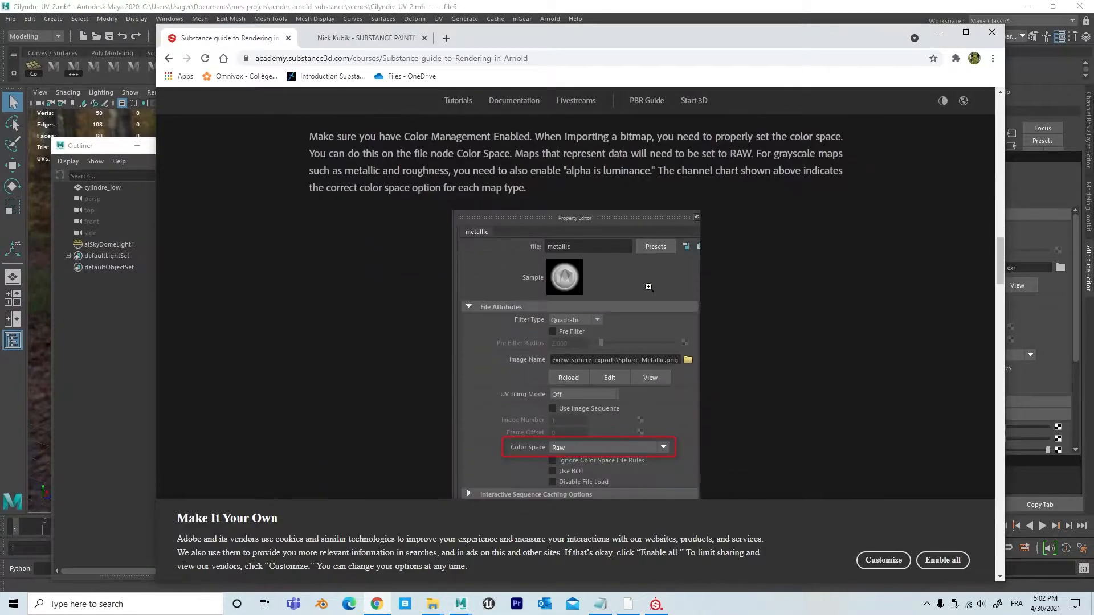
{"action": "scroll", "coordinate": [553, 239], "scroll_direction": "down", "scroll_amount": 2}
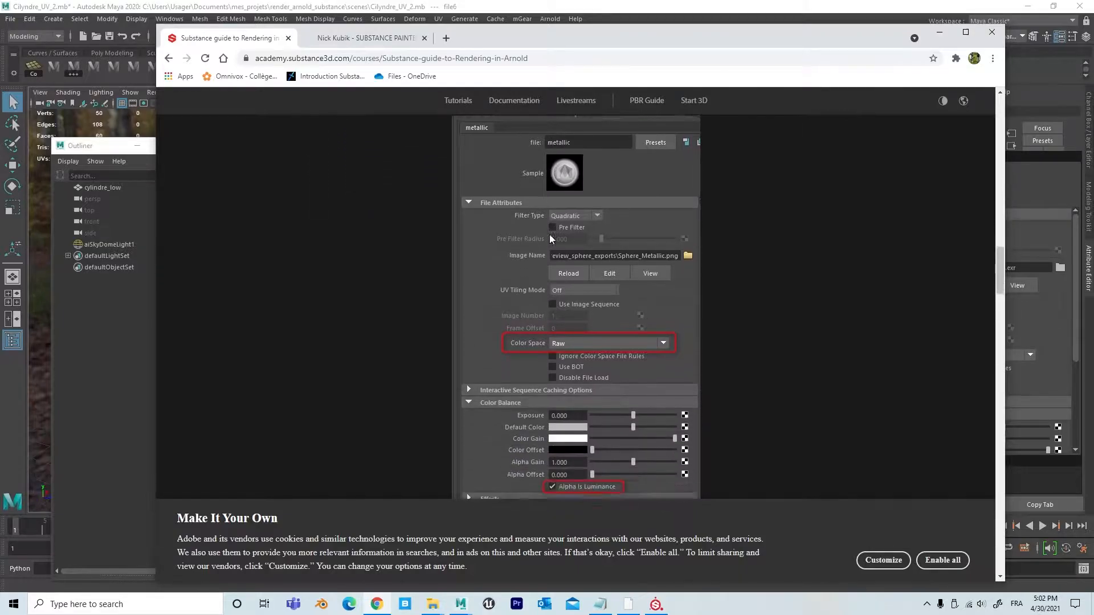
{"action": "scroll", "coordinate": [638, 335], "scroll_direction": "down", "scroll_amount": 2}
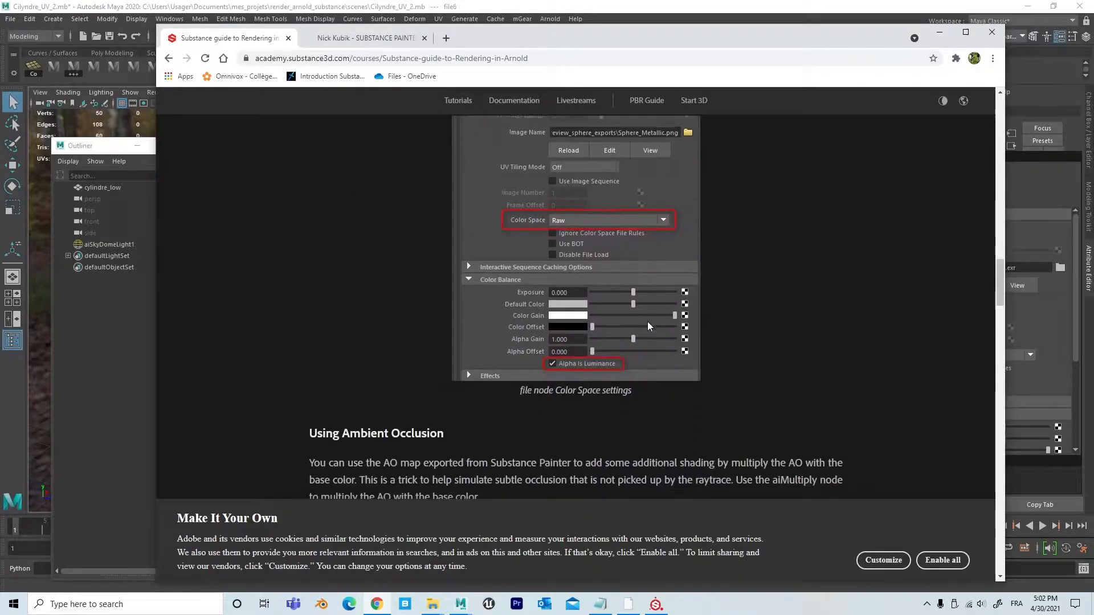
{"action": "scroll", "coordinate": [633, 344], "scroll_direction": "down", "scroll_amount": 9}
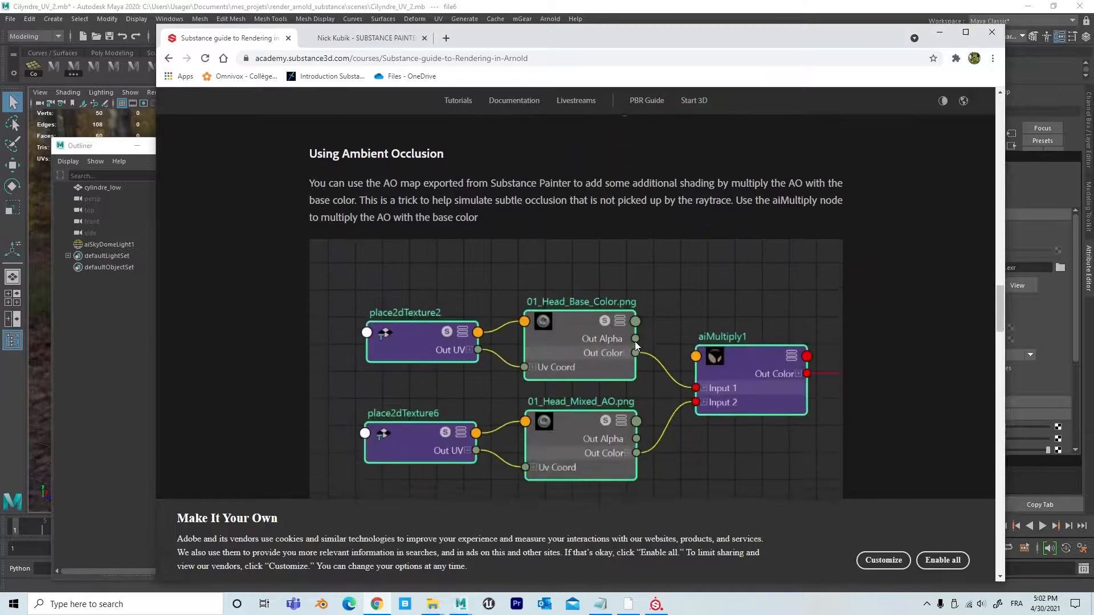
{"action": "scroll", "coordinate": [635, 337], "scroll_direction": "down", "scroll_amount": 4}
{"action": "scroll", "coordinate": [635, 336], "scroll_direction": "up", "scroll_amount": 6}
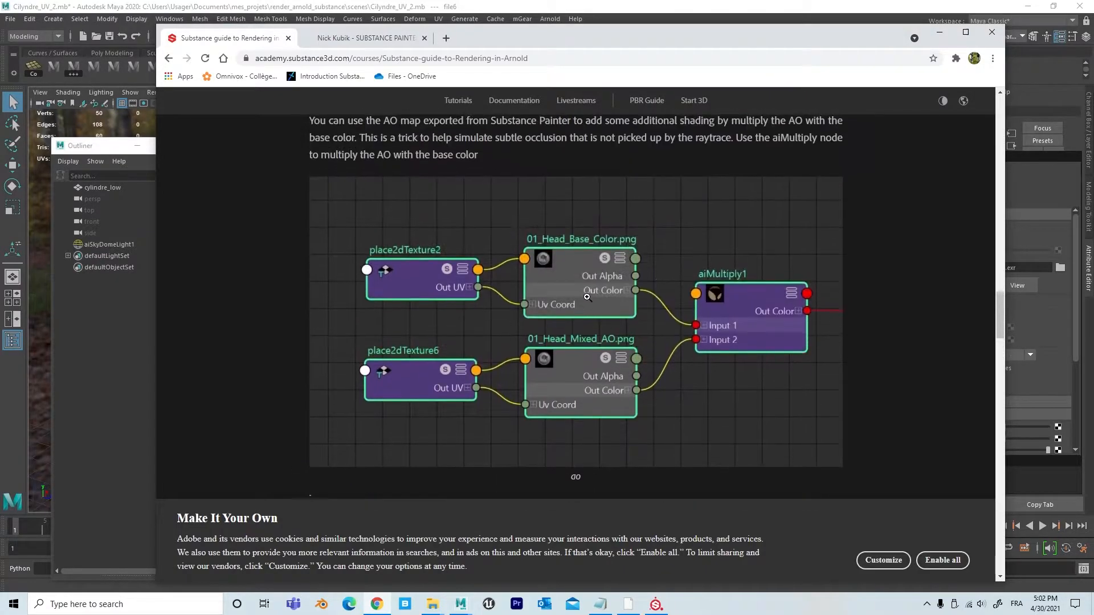
{"action": "scroll", "coordinate": [597, 309], "scroll_direction": "down", "scroll_amount": 6}
{"action": "scroll", "coordinate": [597, 309], "scroll_direction": "down", "scroll_amount": 5}
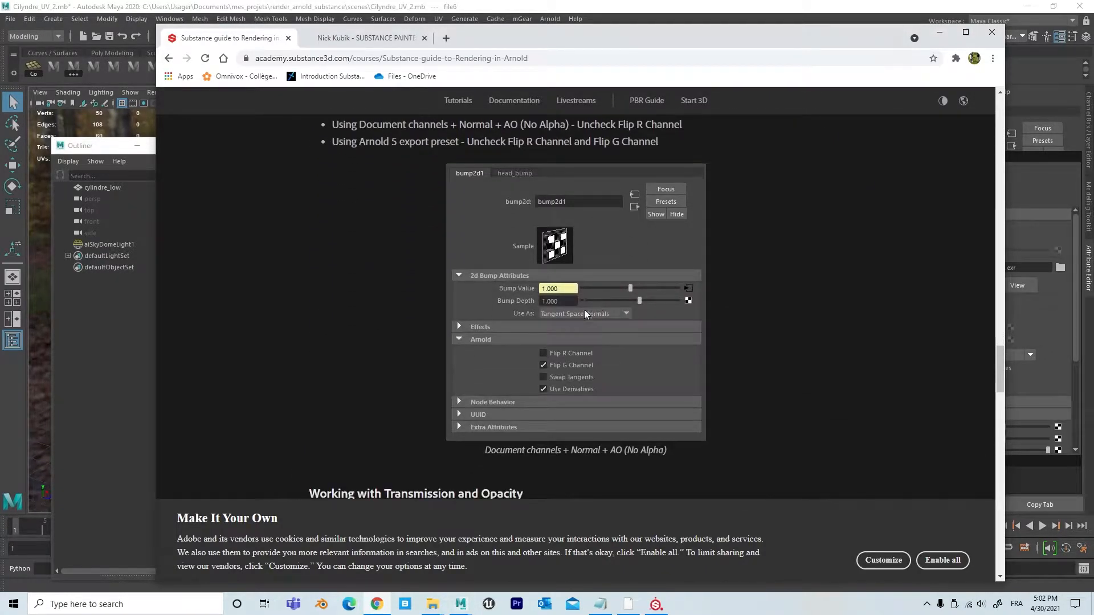
Read the bump2D guidance on Flip R and Flip G Channel for each export preset, highlighting the relevant passages.
{"action": "scroll", "coordinate": [590, 302], "scroll_direction": "up", "scroll_amount": 1}
{"action": "scroll", "coordinate": [584, 330], "scroll_direction": "down", "scroll_amount": 1}
{"action": "scroll", "coordinate": [610, 367], "scroll_direction": "up", "scroll_amount": 2}
{"action": "left_click_drag", "start_coordinate": [660, 258], "coordinate": [337, 238]}
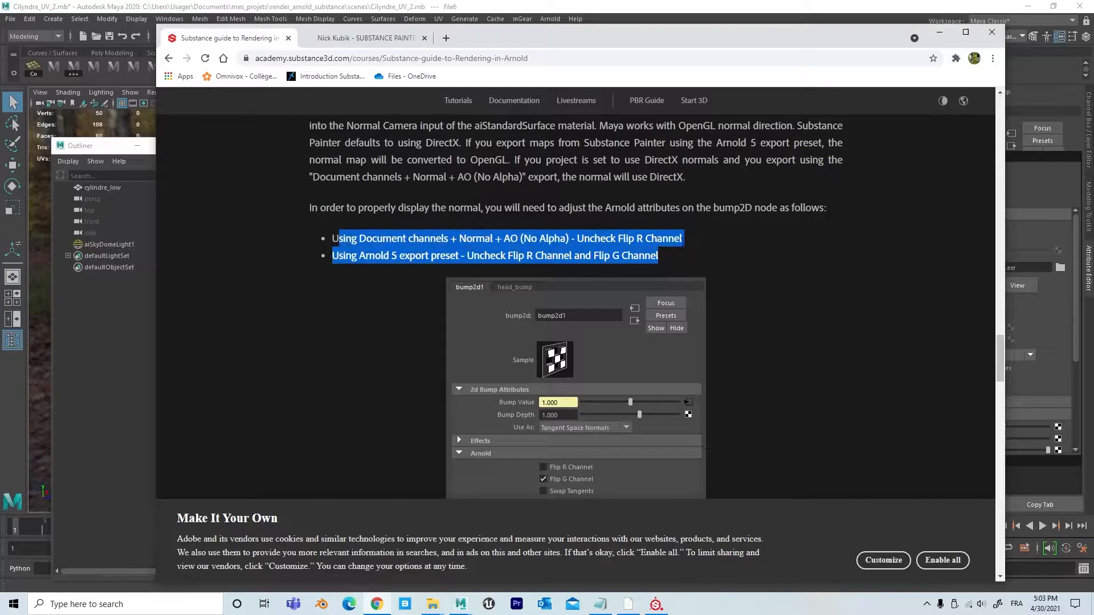
{"action": "left_click", "coordinate": [355, 269]}
{"action": "left_click_drag", "start_coordinate": [346, 256], "coordinate": [524, 256]}
{"action": "left_click", "coordinate": [475, 257]}
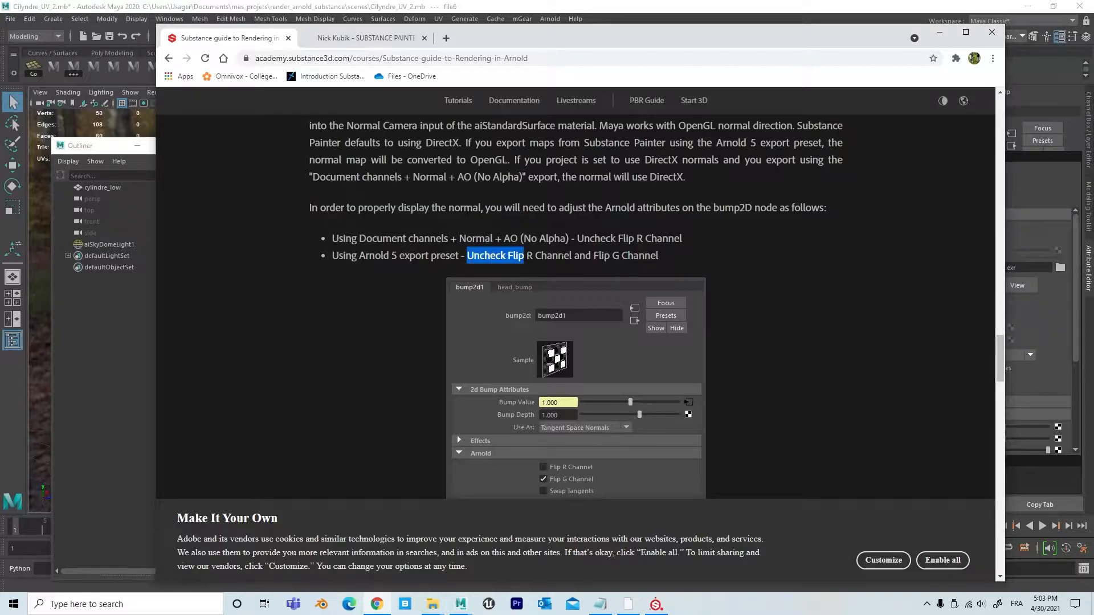
{"action": "left_click_drag", "start_coordinate": [537, 255], "coordinate": [527, 256]}
{"action": "left_click_drag", "start_coordinate": [621, 255], "coordinate": [612, 256]}
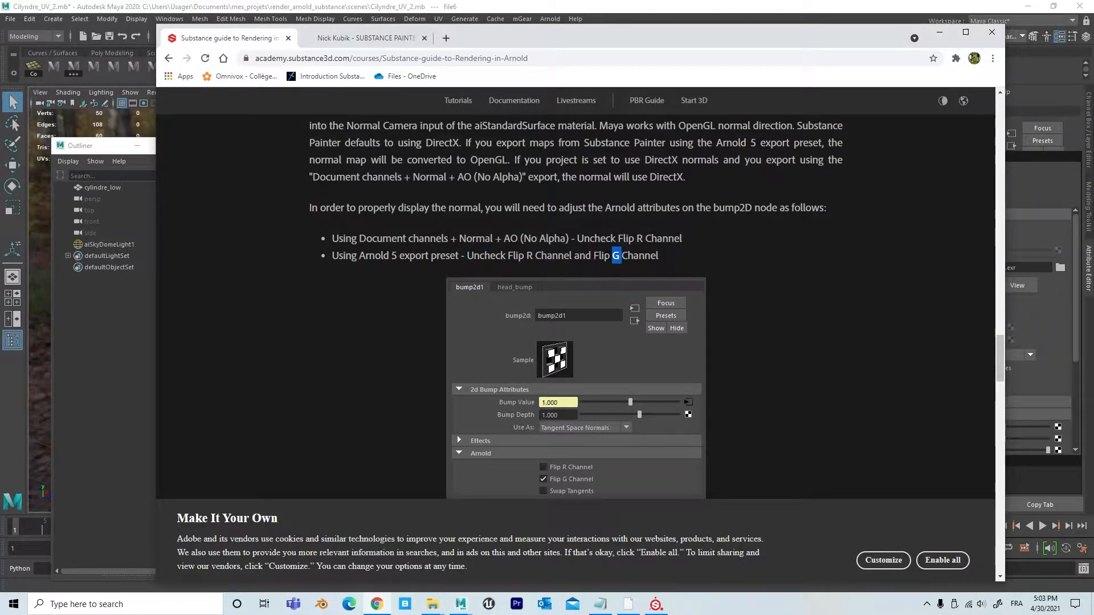
{"action": "left_click", "coordinate": [425, 242]}
{"action": "left_click_drag", "start_coordinate": [382, 240], "coordinate": [477, 240]}
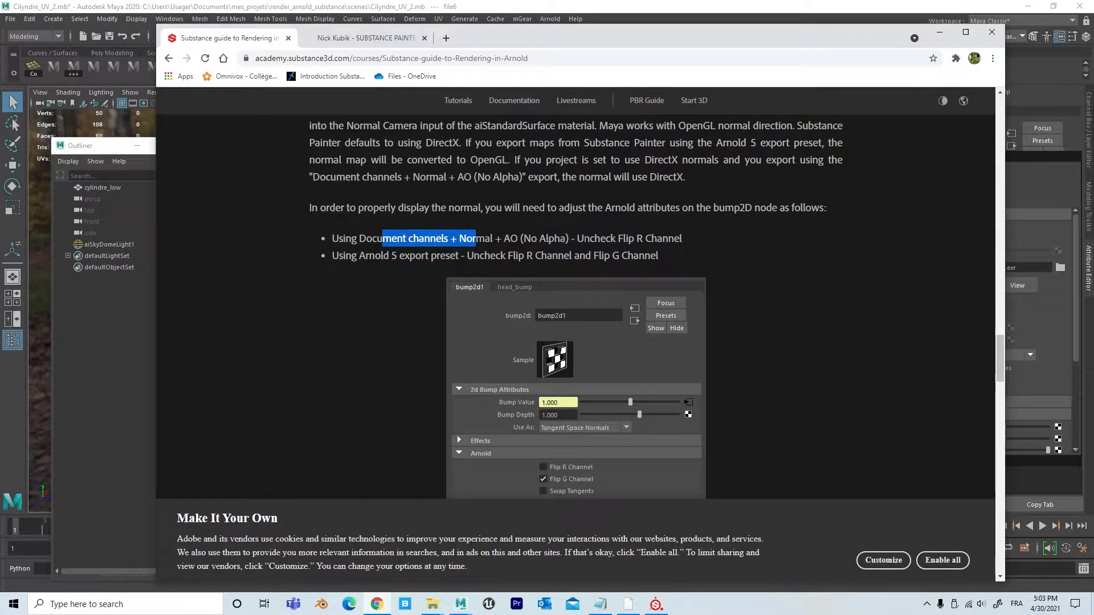
{"action": "left_click_drag", "start_coordinate": [584, 239], "coordinate": [332, 262]}
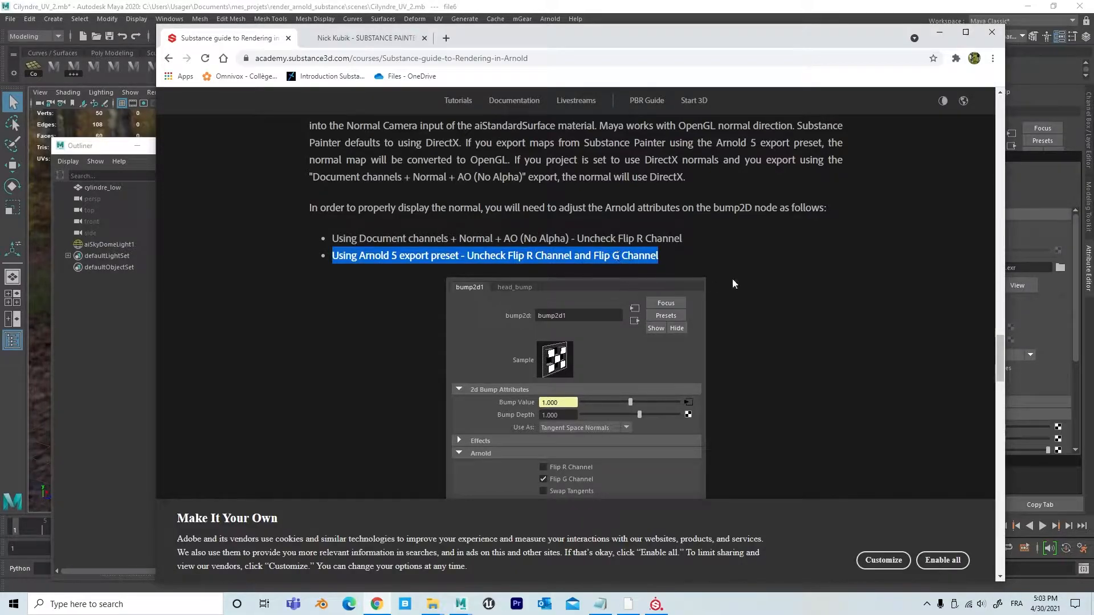
Move the browser off the Maya window, then reposition and enlarge the Arnold RenderView to show more of the cylinder.
{"action": "left_click_drag", "start_coordinate": [471, 45], "coordinate": [1093, 57]}
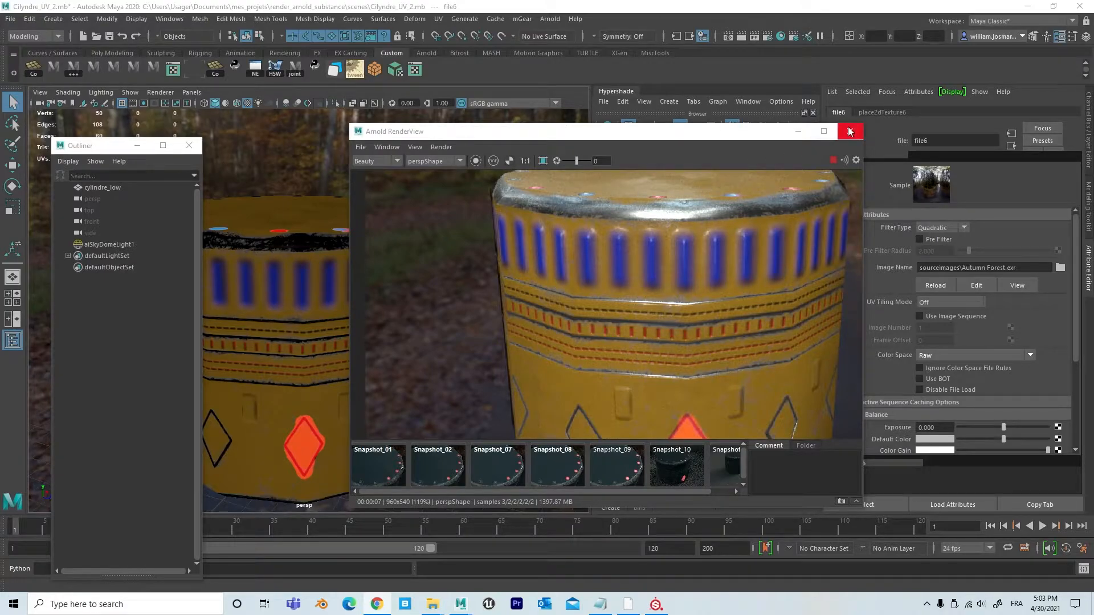
{"action": "left_click_drag", "start_coordinate": [638, 135], "coordinate": [469, 73]}
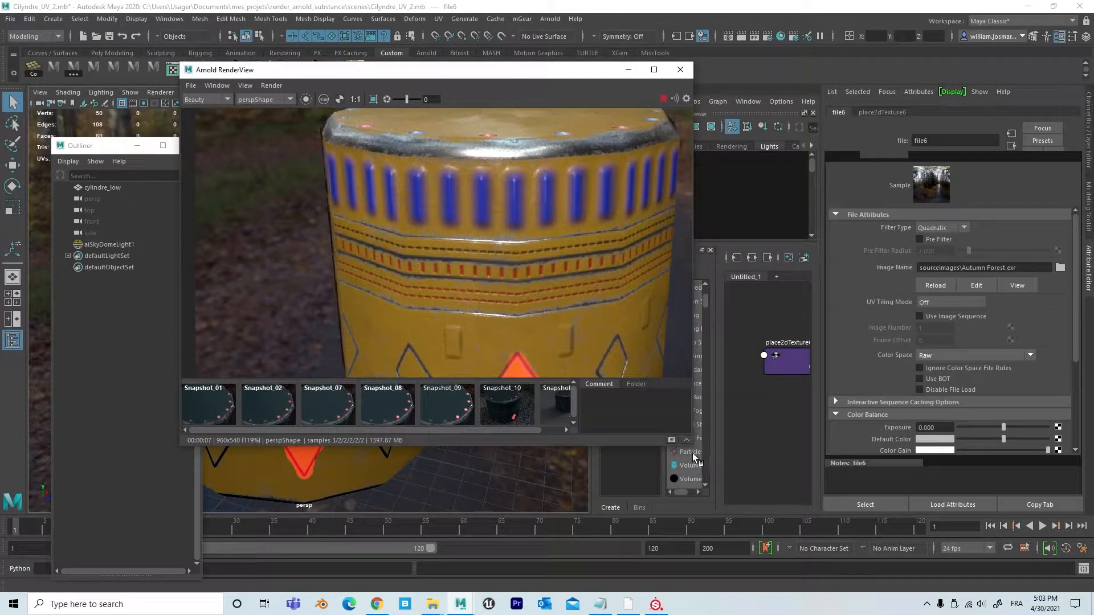
{"action": "left_click_drag", "start_coordinate": [694, 447], "coordinate": [804, 524]}
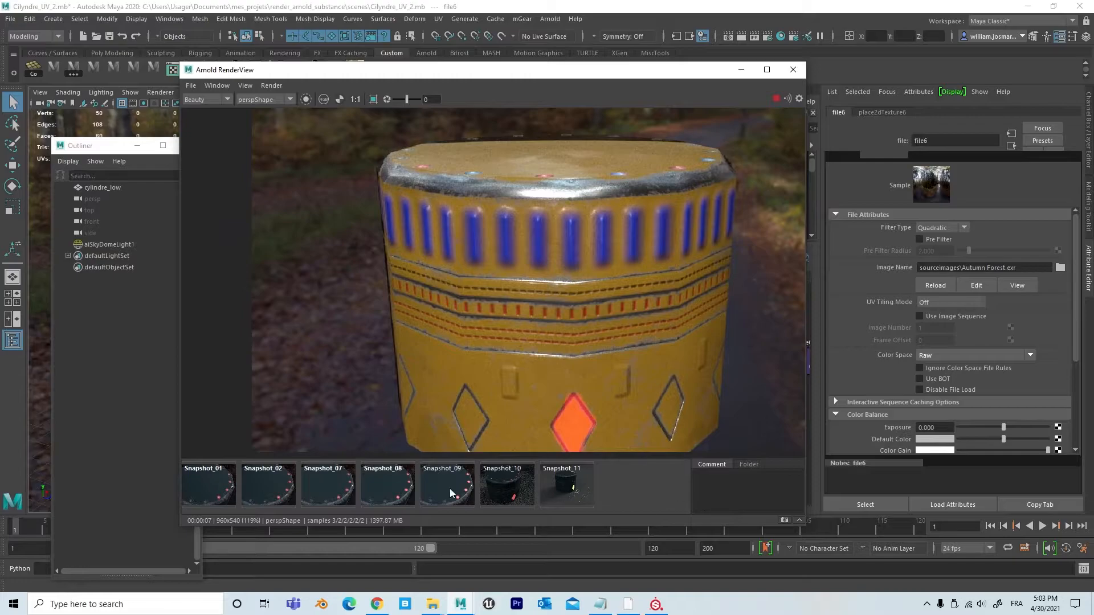
Delete all the old snapshots stored in the Arnold RenderView, from Snapshot_01 to Snapshot_11.
{"action": "left_click", "coordinate": [556, 481]}
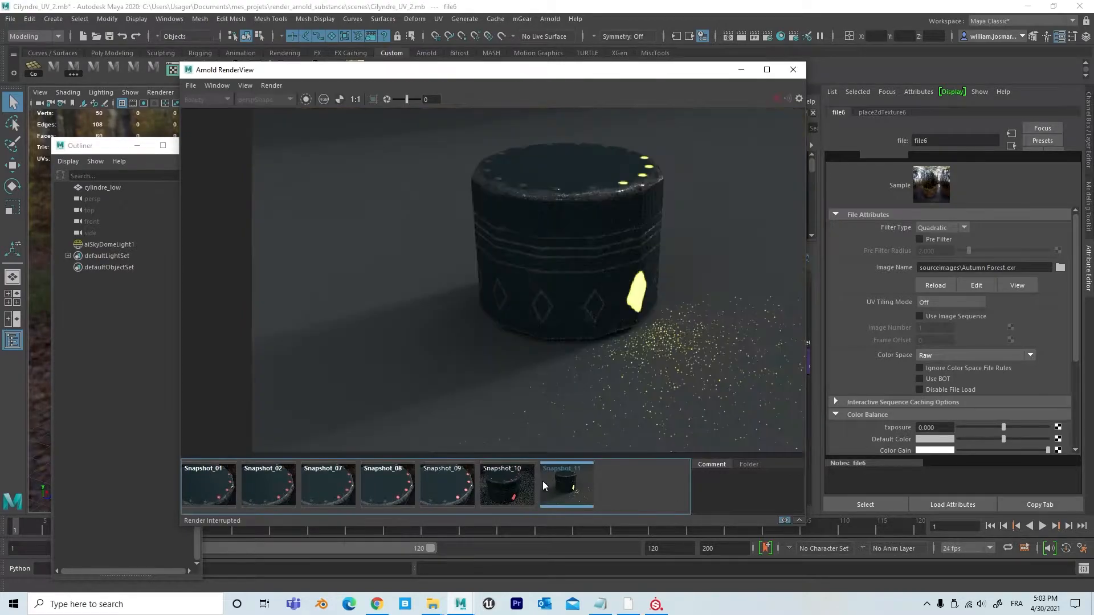
{"action": "left_click", "coordinate": [217, 492]}
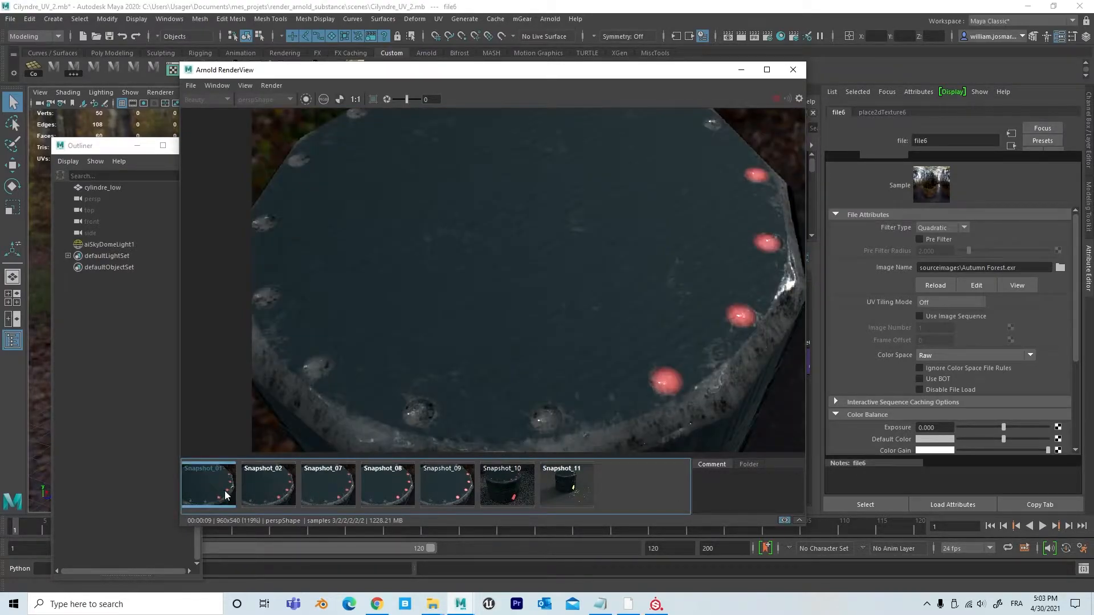
{"action": "key", "text": "Delete"}
{"action": "left_click", "coordinate": [215, 487]}
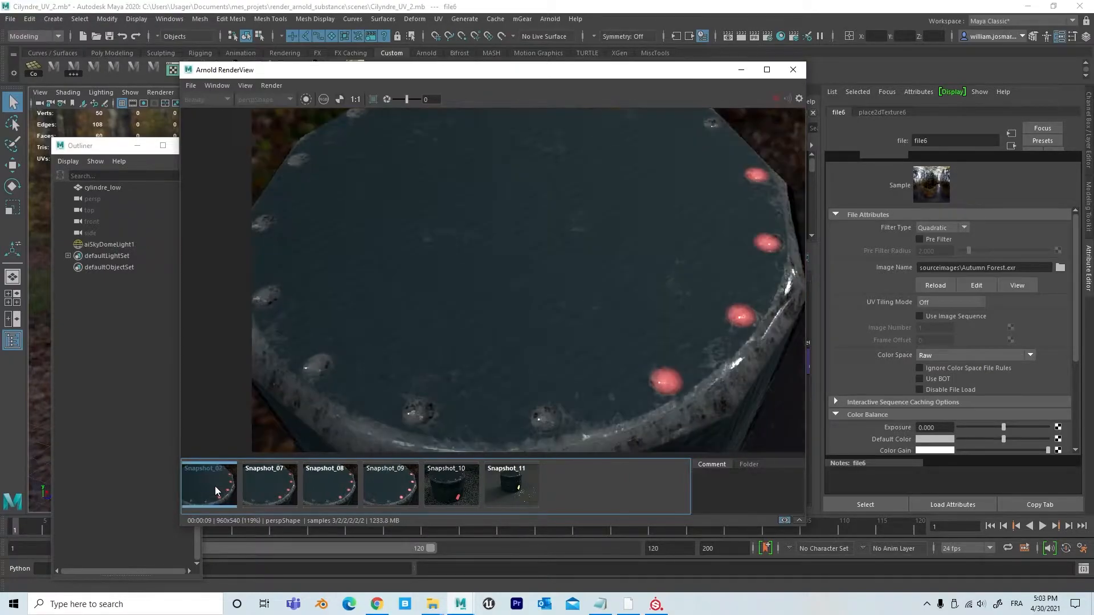
{"action": "key", "text": "Delete"}
{"action": "left_click", "coordinate": [214, 486]}
{"action": "key", "text": "Delete"}
{"action": "left_click", "coordinate": [214, 486]}
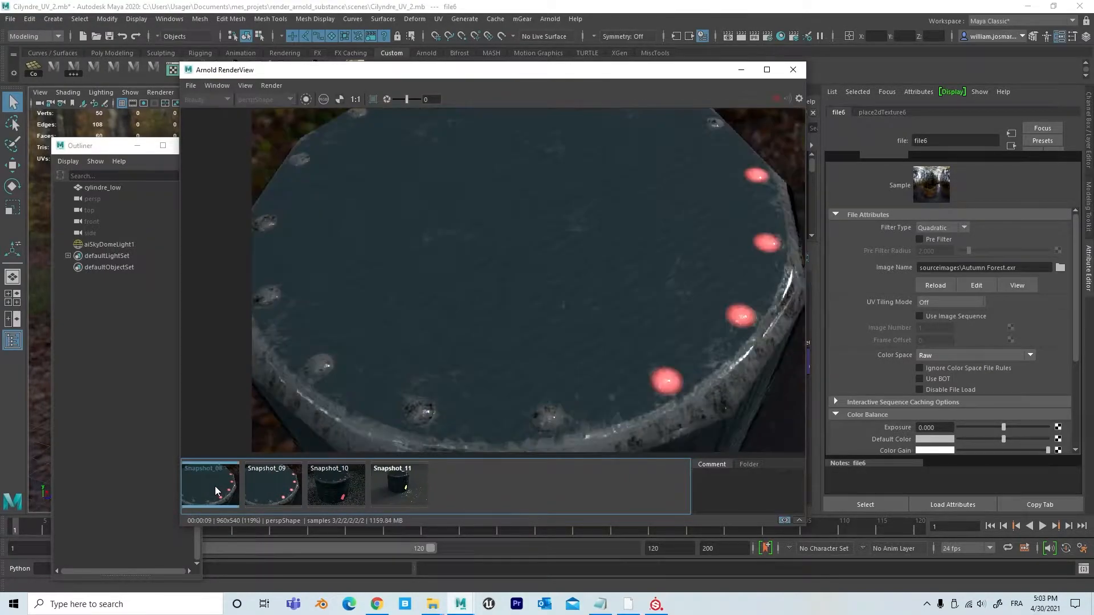
{"action": "key", "text": "Delete"}
{"action": "left_click", "coordinate": [214, 487]}
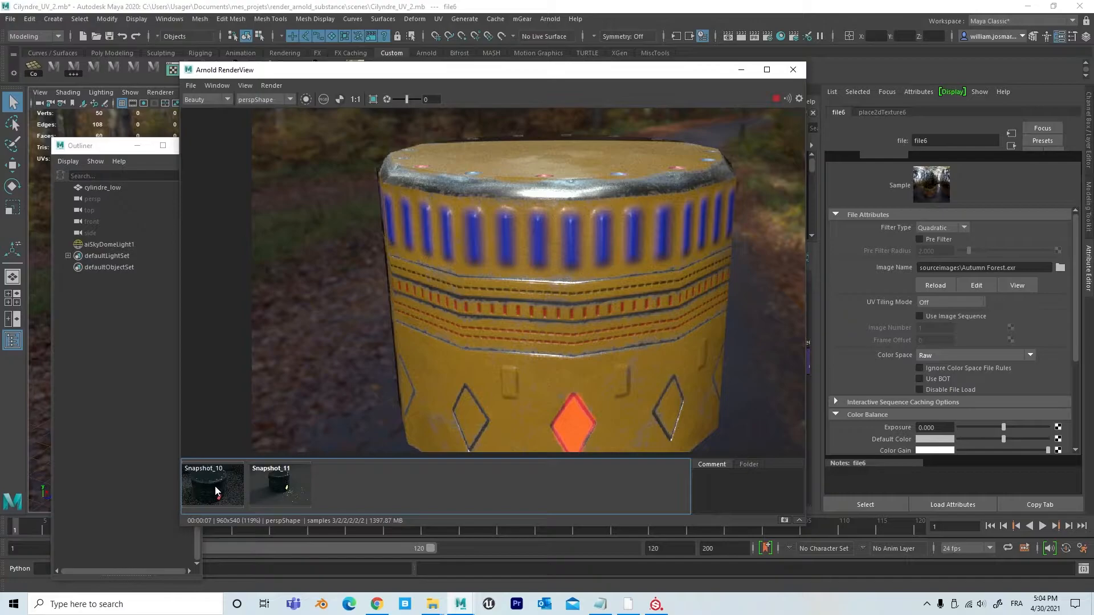
{"action": "left_click", "coordinate": [214, 486]}
{"action": "key", "text": "Delete"}
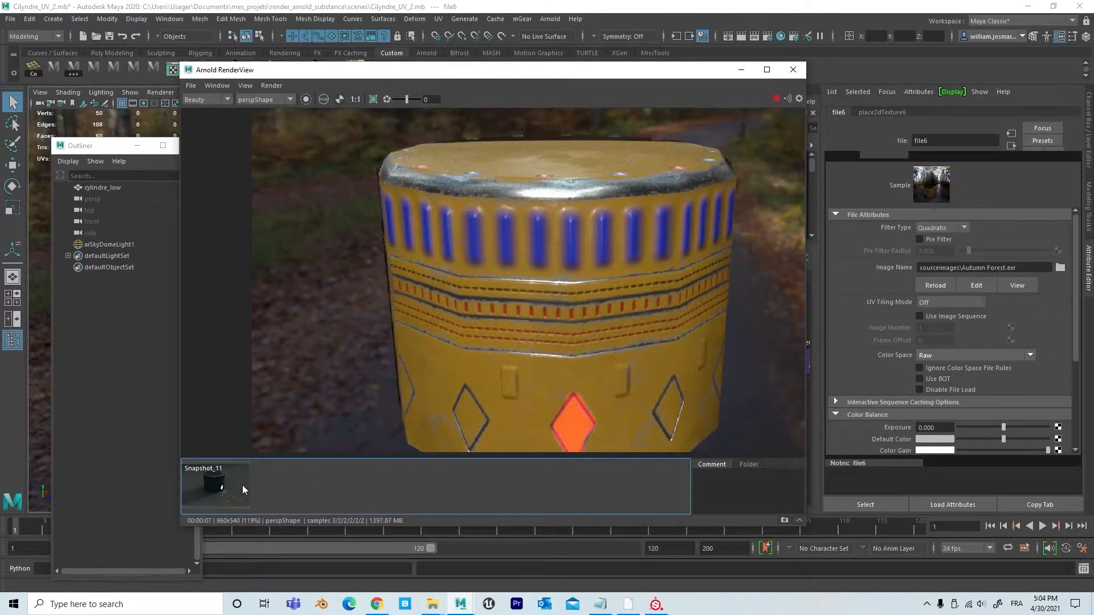
{"action": "left_click", "coordinate": [241, 484]}
{"action": "key", "text": "Delete"}
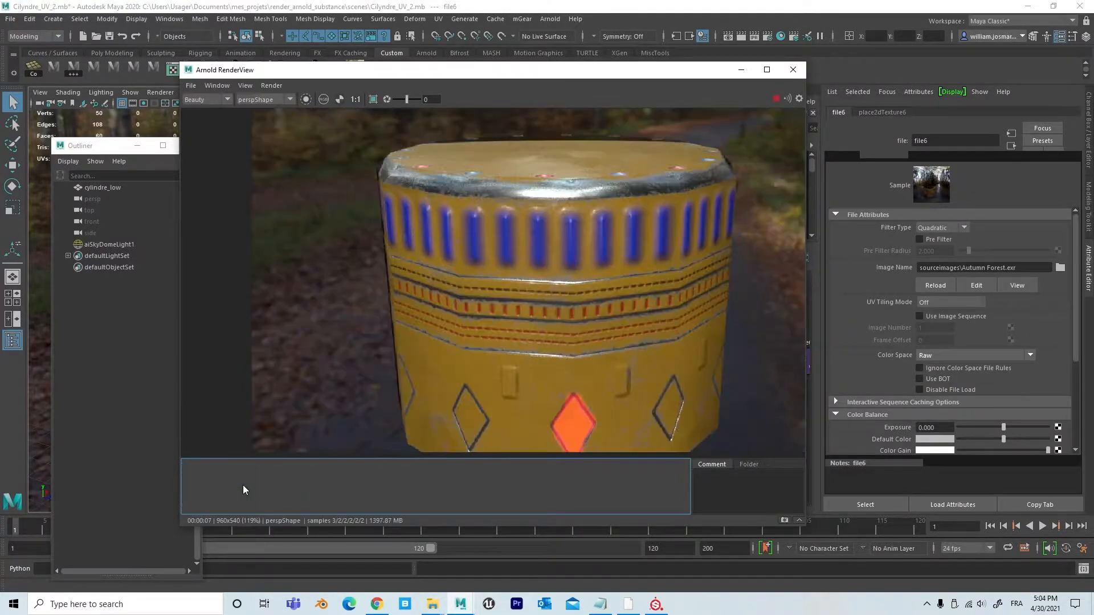
Store a snapshot of the current cylinder render and move the Arnold RenderView clear of the Maya viewport and Hypershade.
{"action": "left_click", "coordinate": [799, 520]}
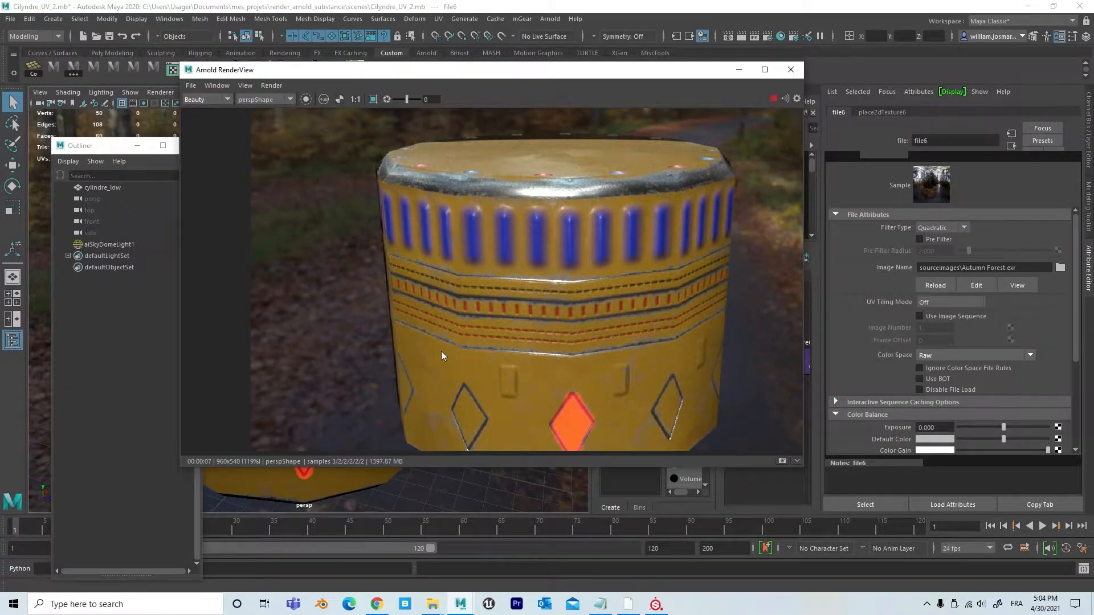
{"action": "left_click", "coordinate": [782, 460]}
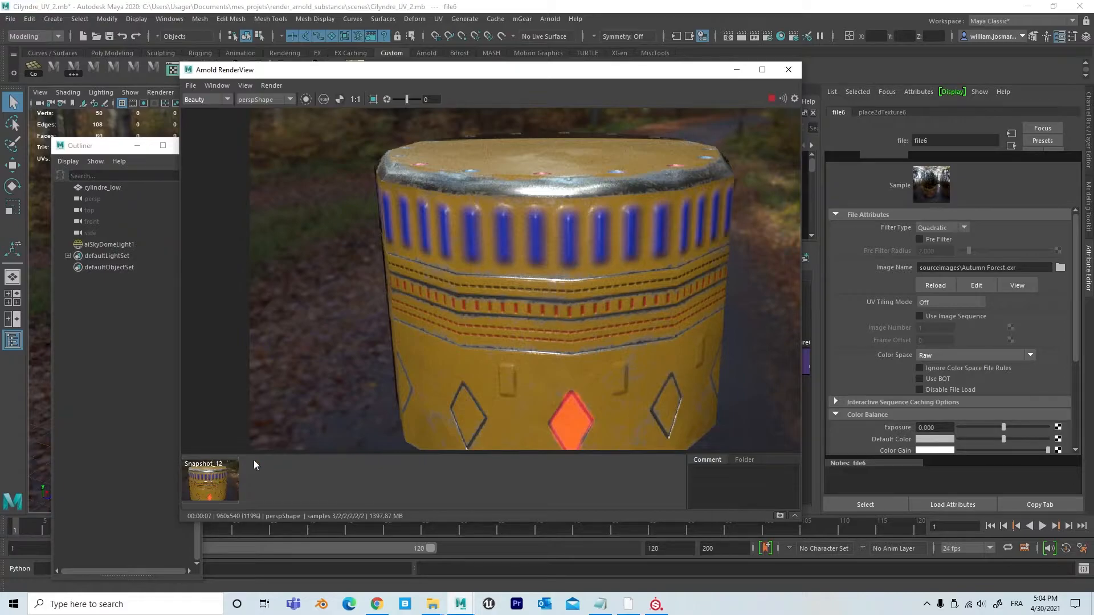
{"action": "left_click_drag", "start_coordinate": [550, 76], "coordinate": [1080, 108]}
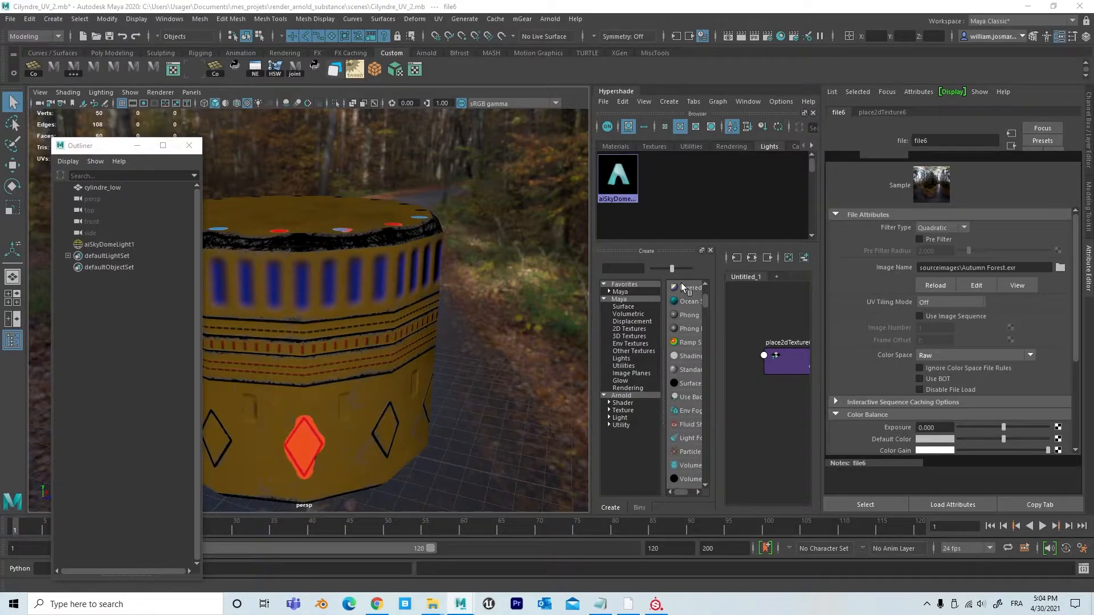
Graph the shading network of the mat_cylindre_aiStdSuf material in the Hypershade and widen the Hypershade panel.
{"action": "left_click", "coordinate": [616, 146]}
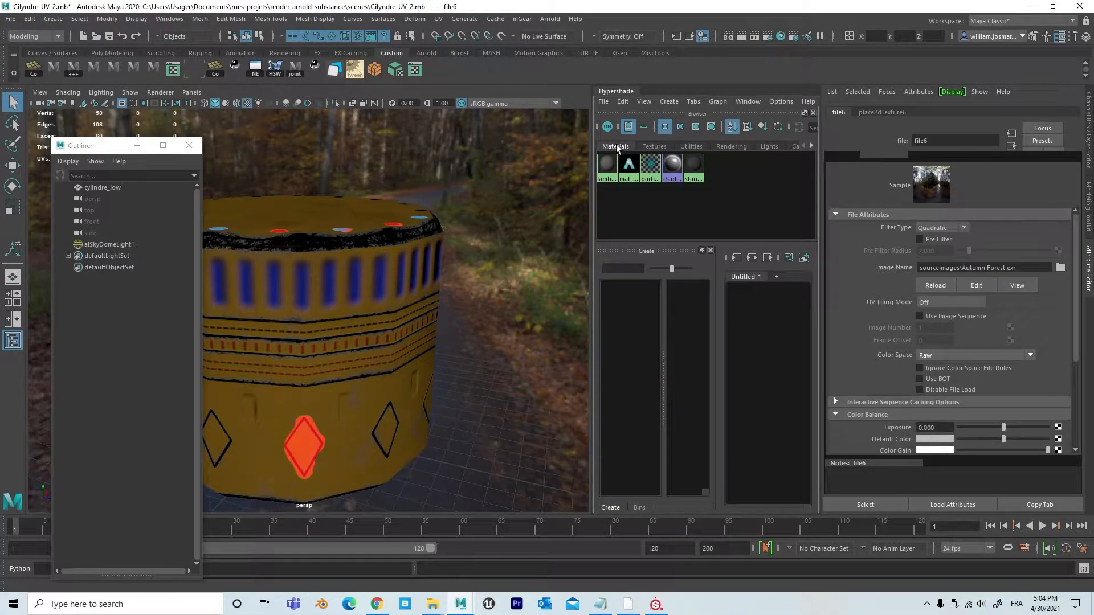
{"action": "left_click", "coordinate": [627, 172]}
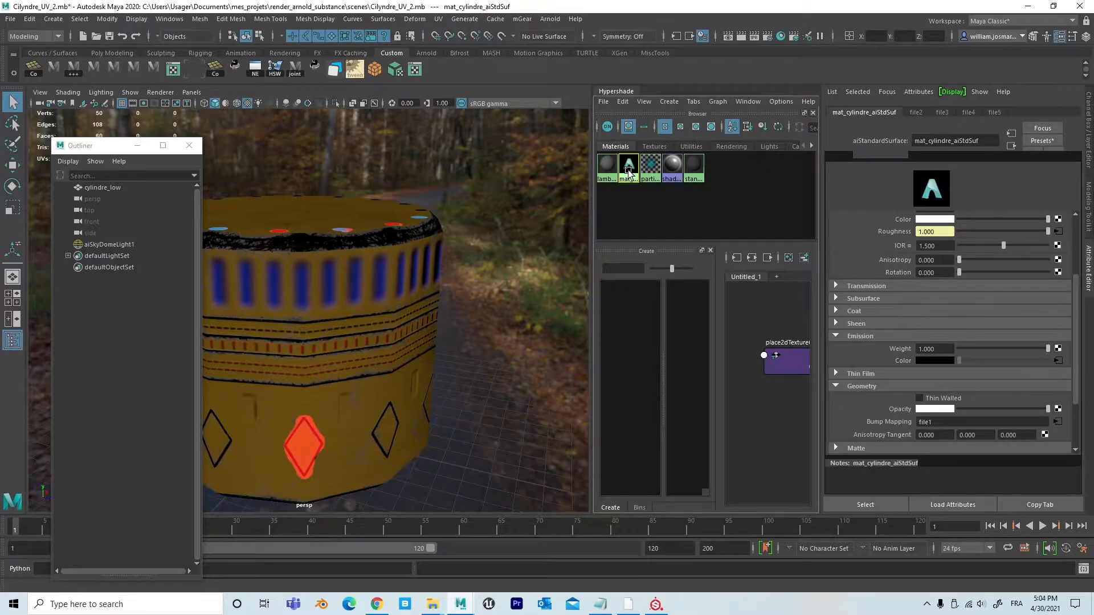
{"action": "left_click", "coordinate": [751, 258]}
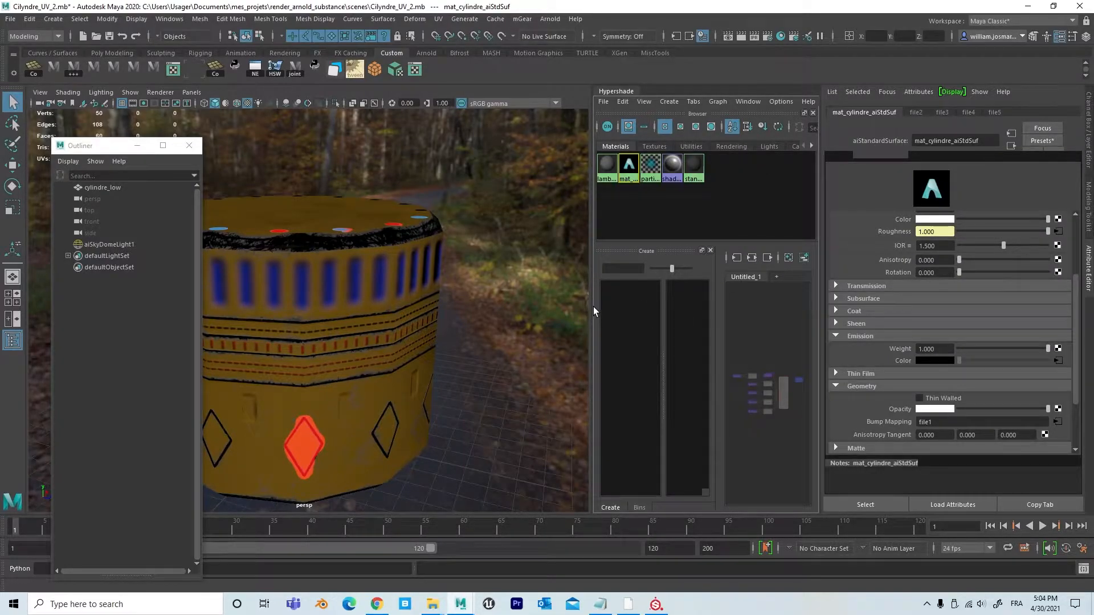
{"action": "left_click_drag", "start_coordinate": [593, 308], "coordinate": [330, 307]}
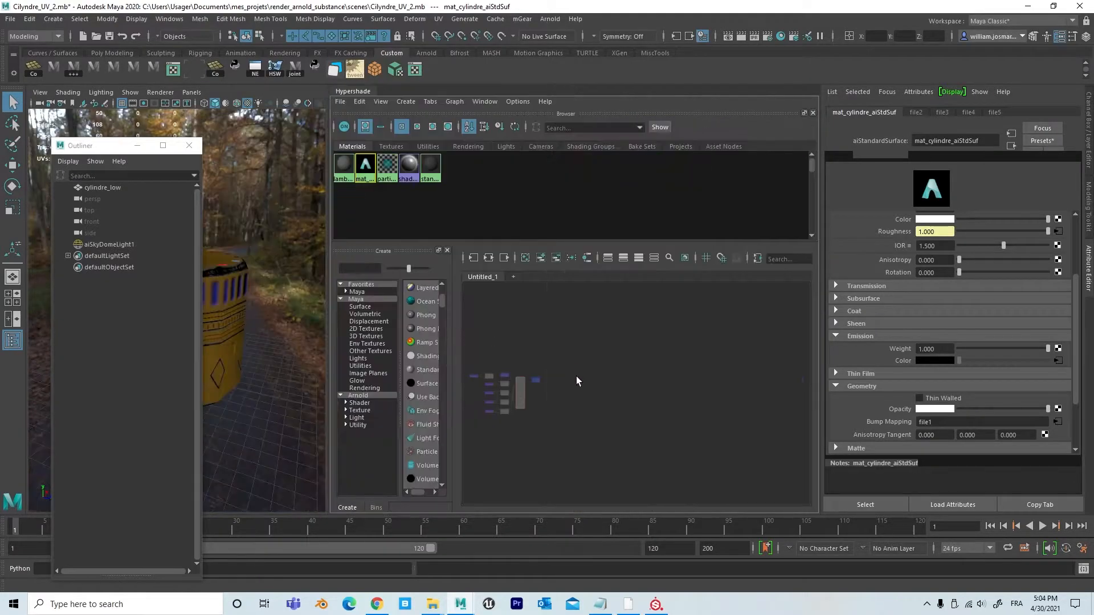
Locate the bump2d1 node in the cylinder material's network and select it to show its attributes.
{"action": "right_click_drag", "start_coordinate": [565, 401], "coordinate": [732, 387], "text": "alt"}
{"action": "middle_click_drag", "start_coordinate": [664, 393], "coordinate": [836, 393], "text": "alt"}
{"action": "right_click_drag", "start_coordinate": [619, 410], "coordinate": [864, 411], "text": "alt"}
{"action": "middle_click_drag", "start_coordinate": [731, 410], "coordinate": [774, 379], "text": "alt"}
{"action": "right_click_drag", "start_coordinate": [689, 425], "coordinate": [739, 422], "text": "alt"}
{"action": "middle_click_drag", "start_coordinate": [692, 425], "coordinate": [713, 525], "text": "alt"}
{"action": "middle_click_drag", "start_coordinate": [649, 371], "coordinate": [661, 503], "text": "alt"}
{"action": "middle_click_drag", "start_coordinate": [667, 344], "coordinate": [664, 311], "text": "alt"}
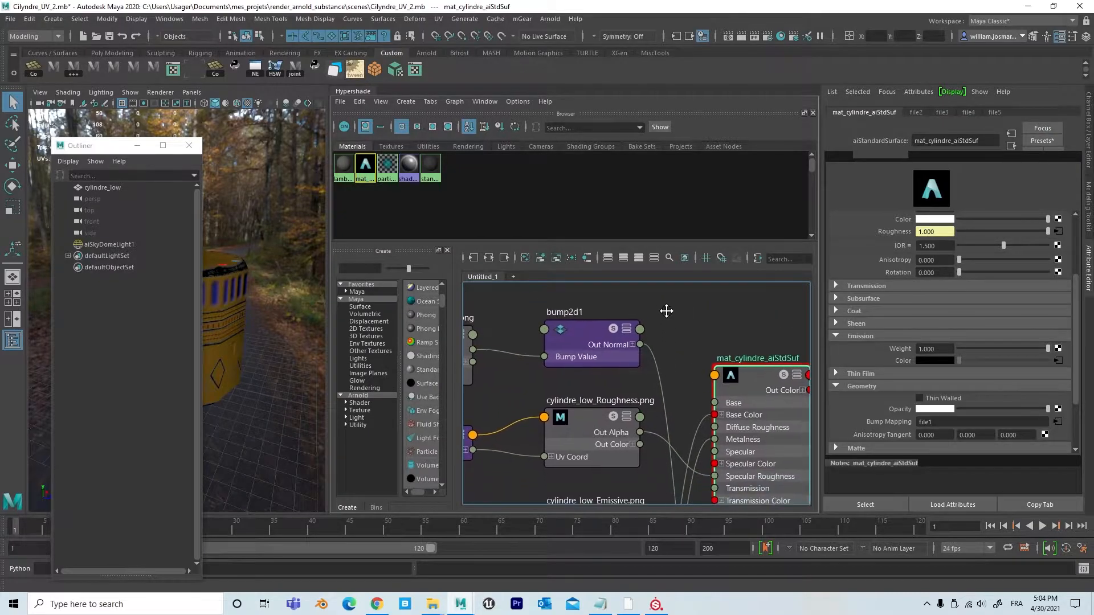
{"action": "left_click", "coordinate": [584, 333]}
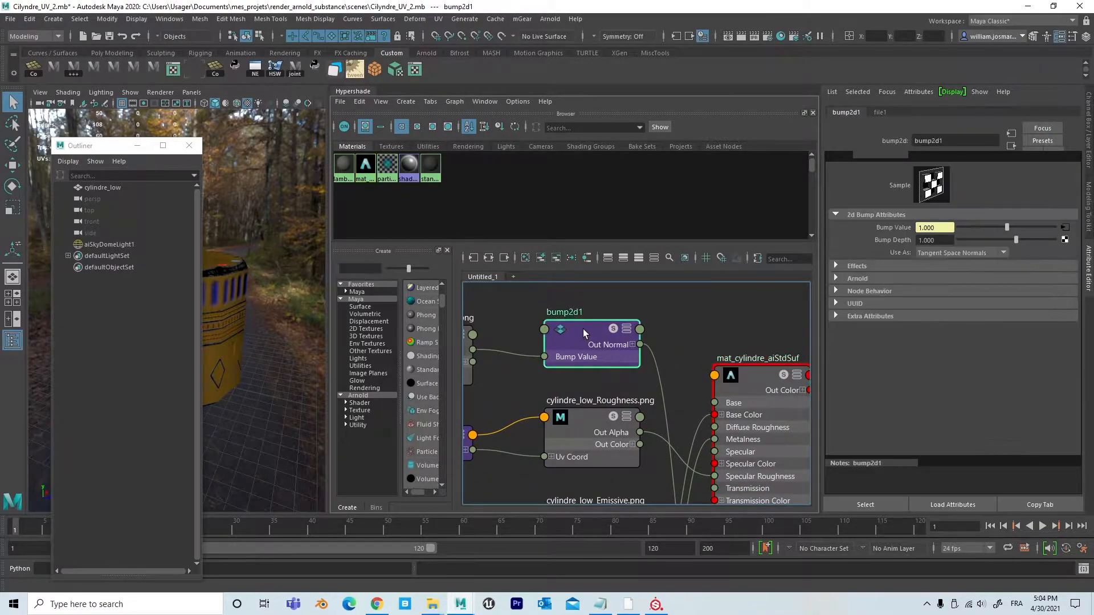
Trace the bump2d1 connection to the material's Normal Camera input, enlarging the Hypershade for a wider view of the network.
{"action": "middle_click_drag", "start_coordinate": [684, 323], "coordinate": [651, 260], "text": "alt"}
{"action": "middle_click_drag", "start_coordinate": [627, 410], "coordinate": [618, 227], "text": "alt"}
{"action": "left_click", "coordinate": [675, 434]}
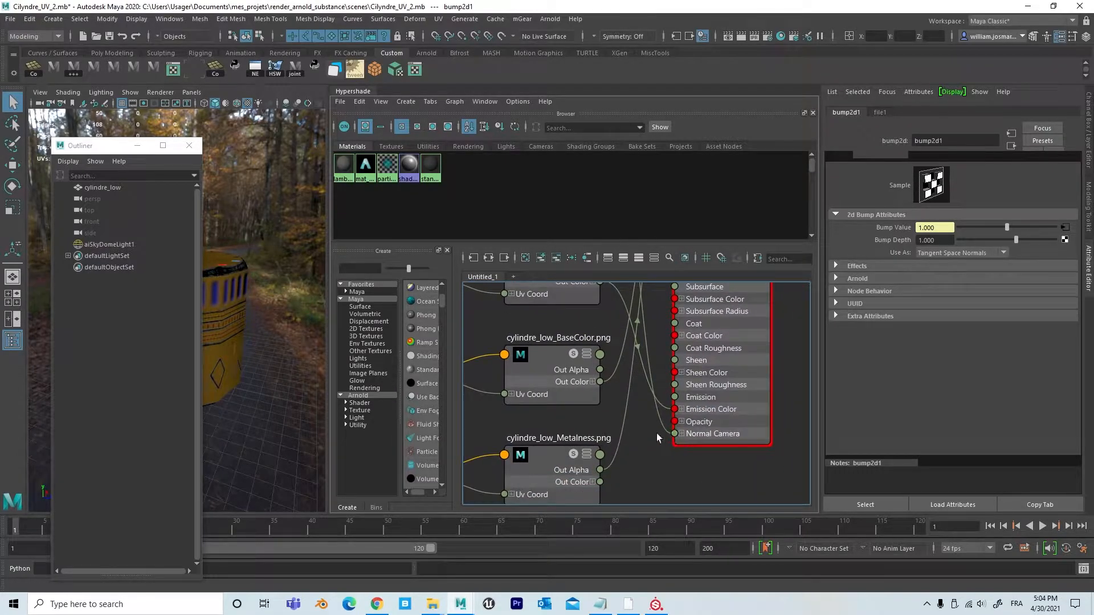
{"action": "left_click_drag", "start_coordinate": [330, 297], "coordinate": [287, 297]}
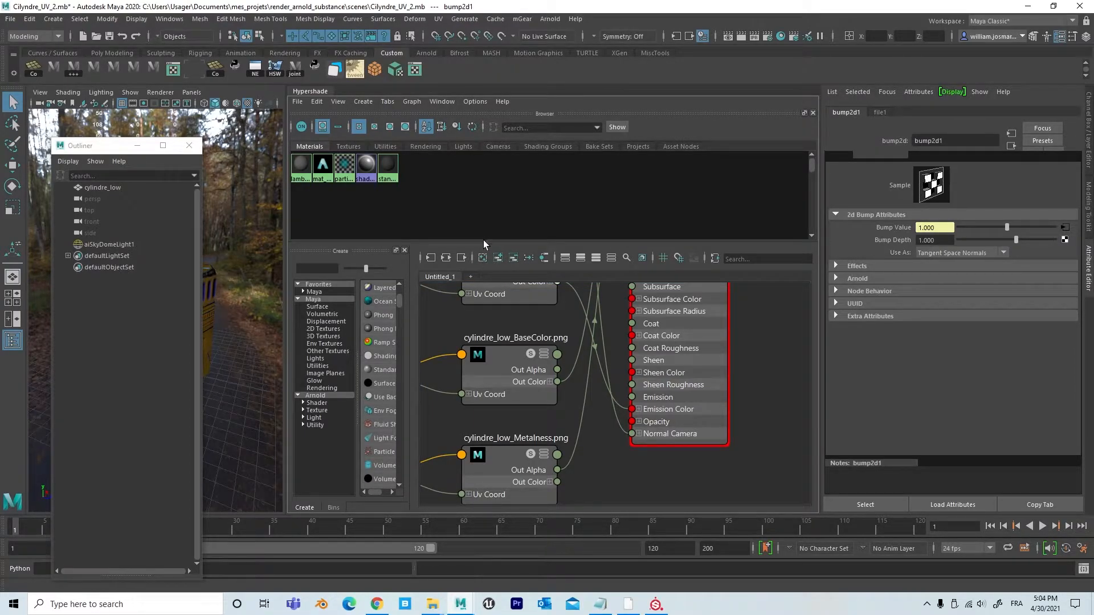
{"action": "left_click_drag", "start_coordinate": [285, 294], "coordinate": [256, 294]}
{"action": "scroll", "coordinate": [550, 371], "scroll_direction": "up", "scroll_amount": 3}
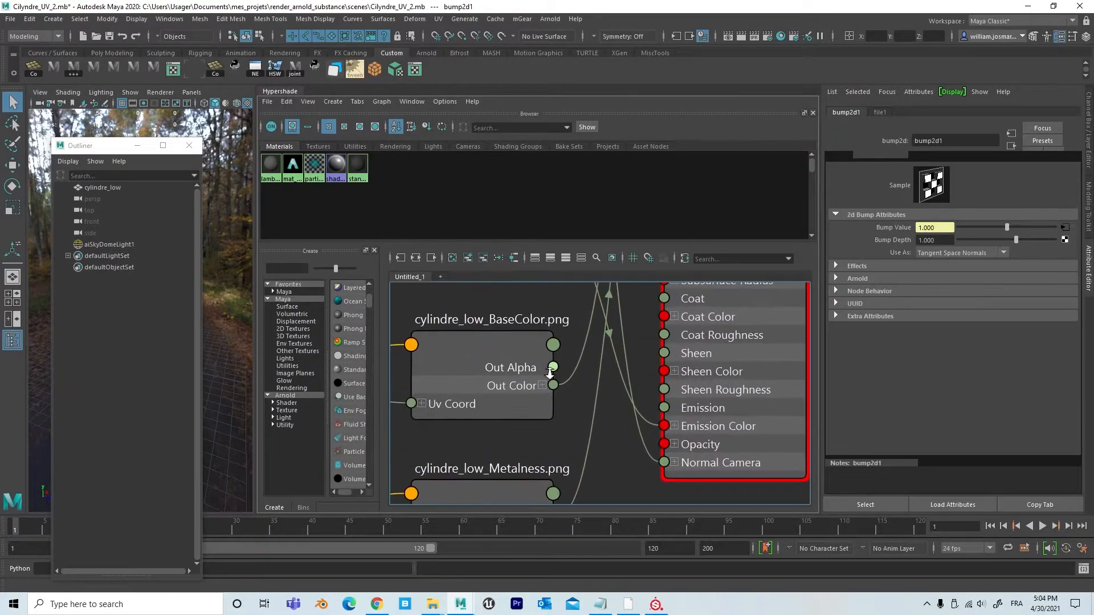
{"action": "scroll", "coordinate": [519, 368], "scroll_direction": "down", "scroll_amount": 5}
{"action": "scroll", "coordinate": [496, 447], "scroll_direction": "up", "scroll_amount": 2}
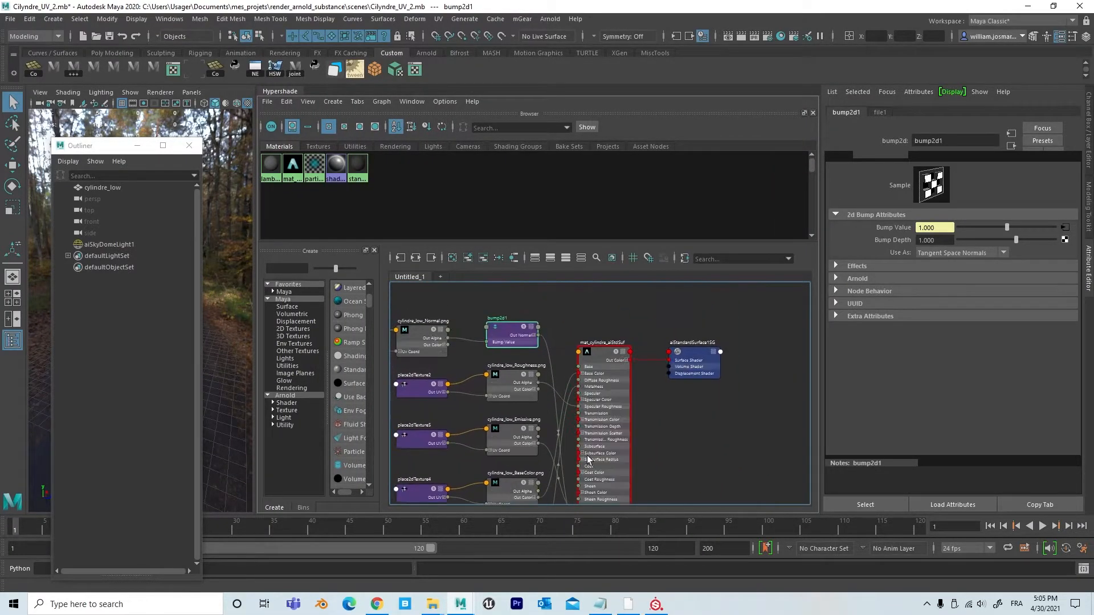
Turn off Flip R Channel and Flip G Channel in bump2d1's Arnold attributes and bring the Arnold RenderView into view.
{"action": "middle_click_drag", "start_coordinate": [658, 436], "coordinate": [710, 467], "text": "alt"}
{"action": "right_click_drag", "start_coordinate": [610, 346], "coordinate": [771, 340], "text": "alt"}
{"action": "middle_click_drag", "start_coordinate": [668, 356], "coordinate": [720, 322], "text": "alt"}
{"action": "right_click_drag", "start_coordinate": [683, 334], "coordinate": [760, 327], "text": "alt"}
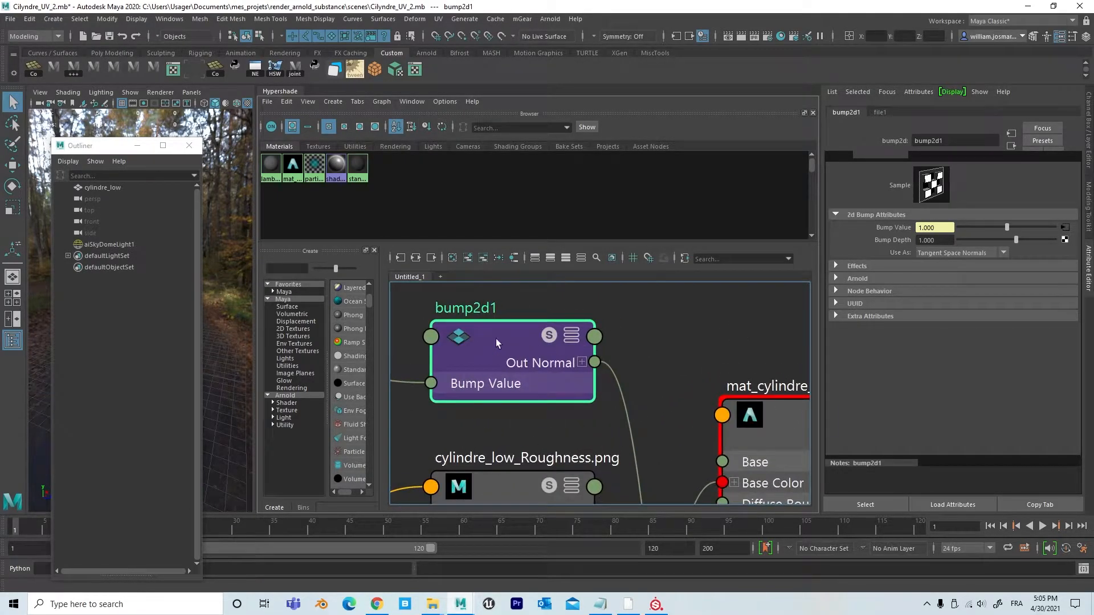
{"action": "mouse_move", "coordinate": [495, 337]}
{"action": "left_mouse_down"}
{"action": "mouse_move", "coordinate": [487, 346]}
{"action": "mouse_move", "coordinate": [494, 336]}
{"action": "left_mouse_up"}
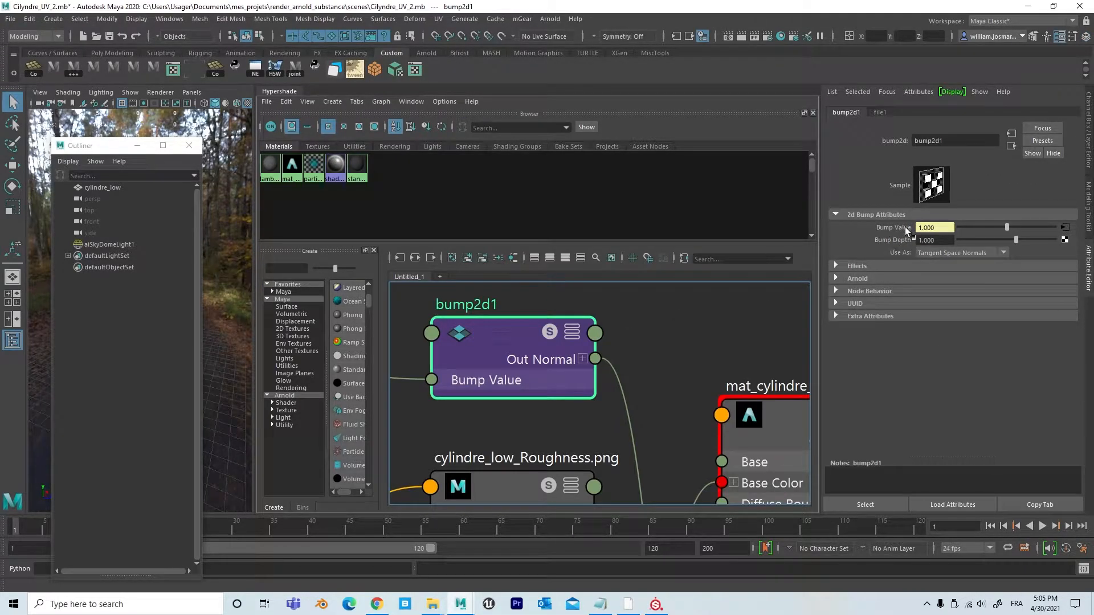
{"action": "left_click", "coordinate": [835, 278]}
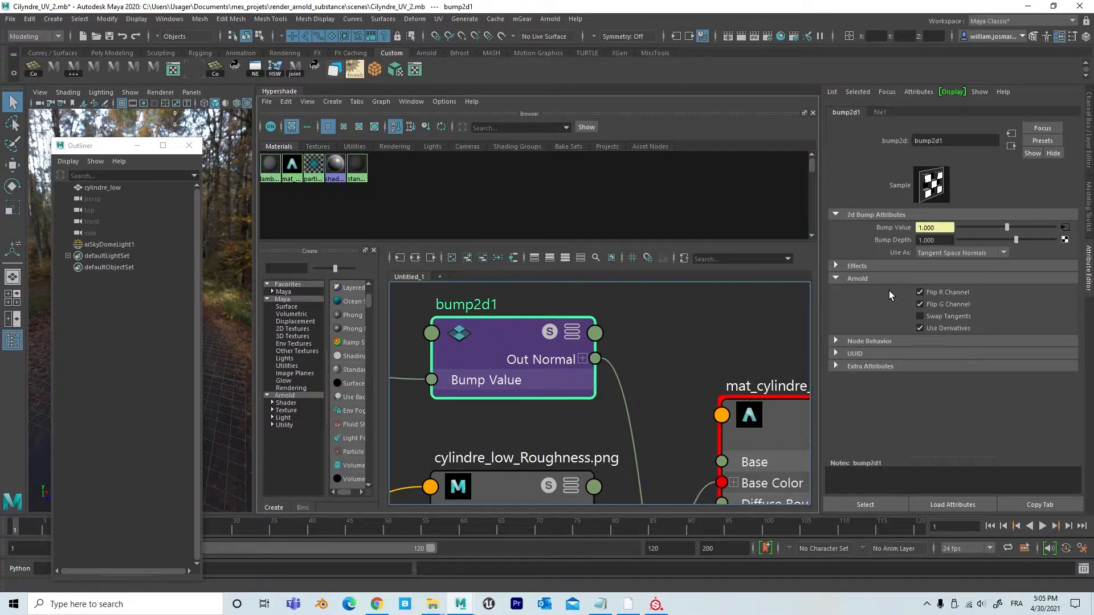
{"action": "left_click", "coordinate": [919, 292]}
{"action": "left_click", "coordinate": [919, 304]}
{"action": "left_click_drag", "start_coordinate": [685, 109], "coordinate": [475, 108]}
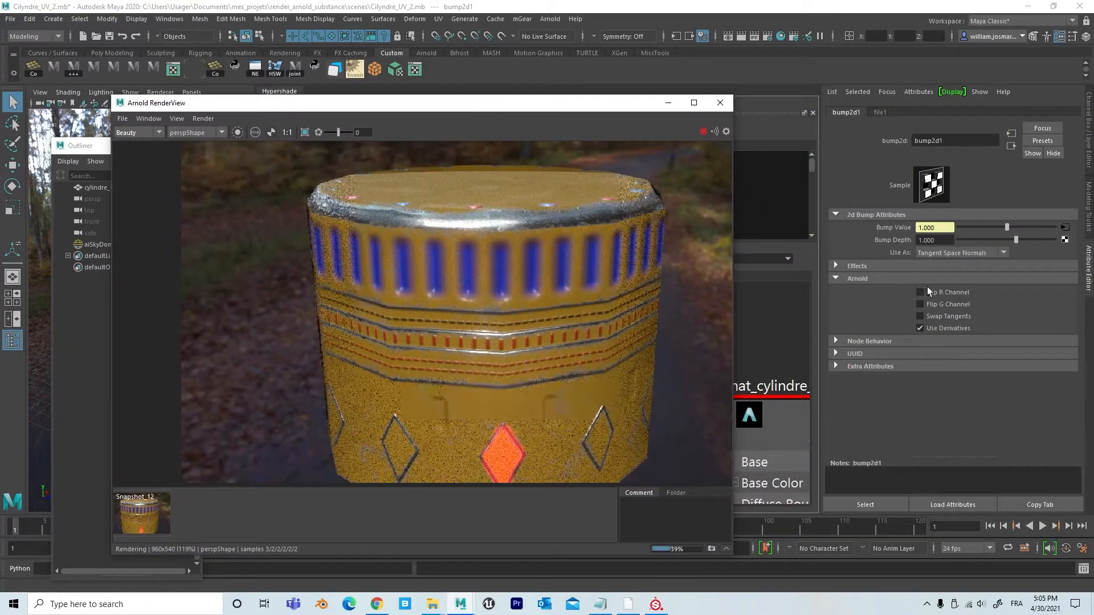
Toggle Flip R Channel on and back off while rechecking the guide's advice for the Arnold 5 export preset.
{"action": "left_click", "coordinate": [923, 290]}
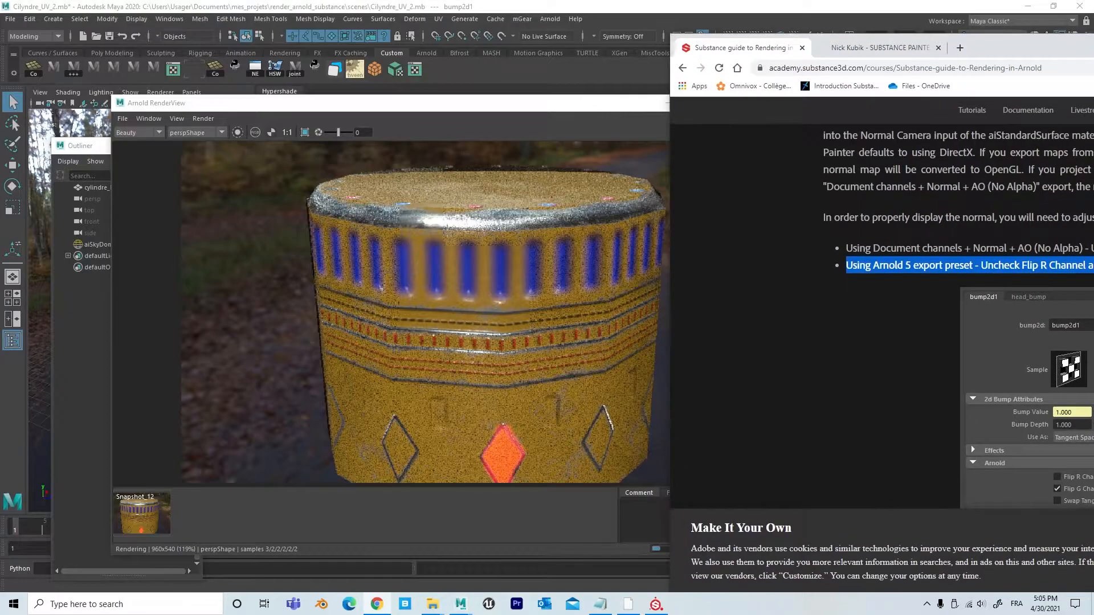
{"action": "left_click_drag", "start_coordinate": [1092, 45], "coordinate": [753, 80]}
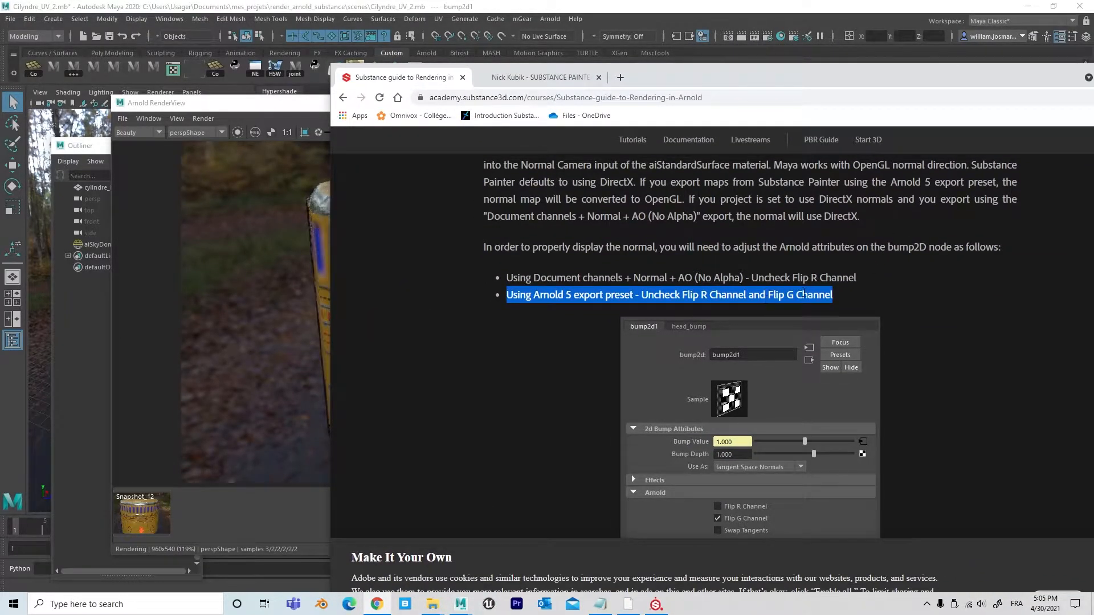
{"action": "left_click_drag", "start_coordinate": [923, 84], "coordinate": [1092, 128]}
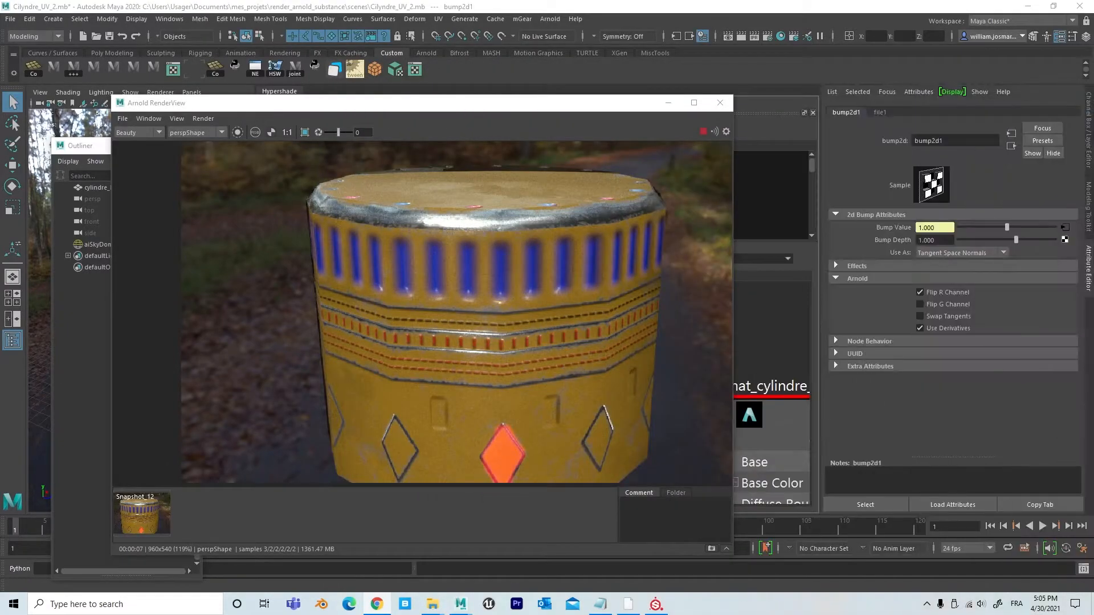
{"action": "left_click", "coordinate": [920, 292]}
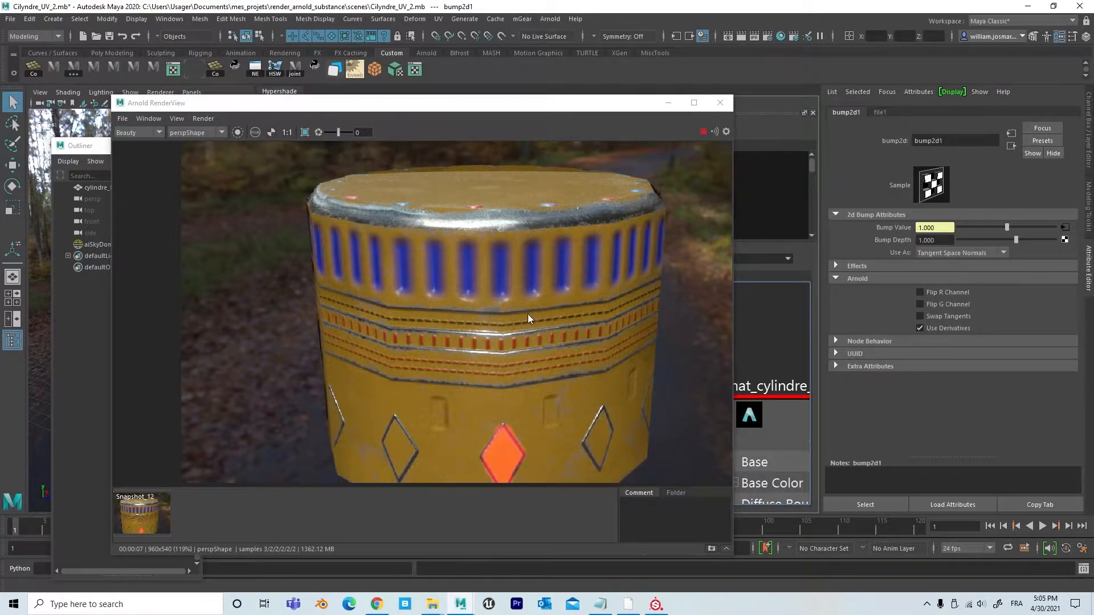
Store a snapshot of the render with both channel flips off and compare it repeatedly with Snapshot_12.
{"action": "left_click", "coordinate": [712, 548]}
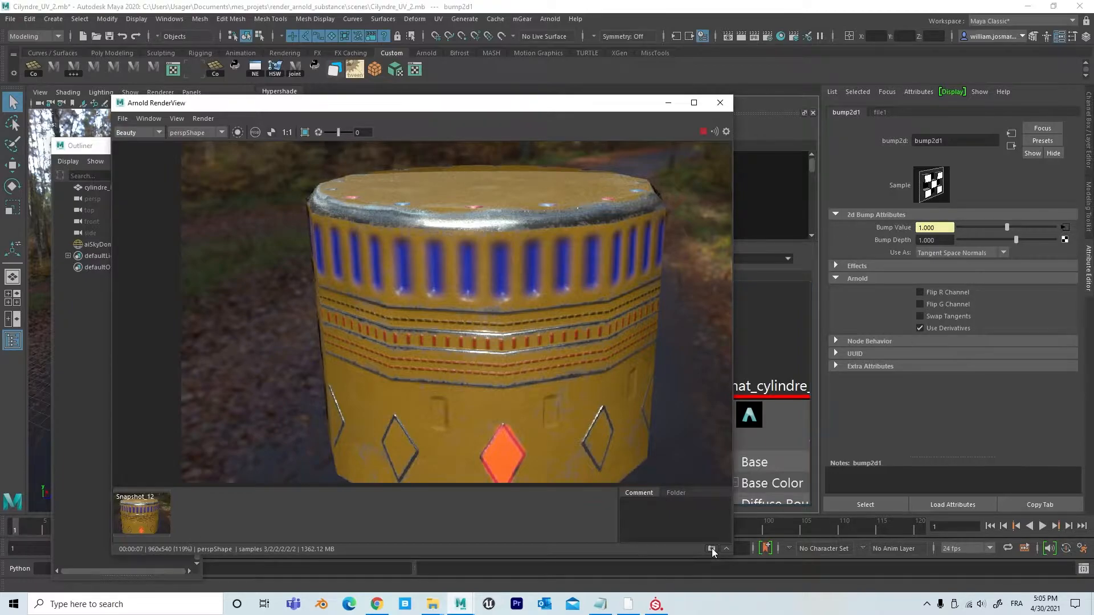
{"action": "left_click", "coordinate": [142, 512]}
{"action": "left_click", "coordinate": [175, 510]}
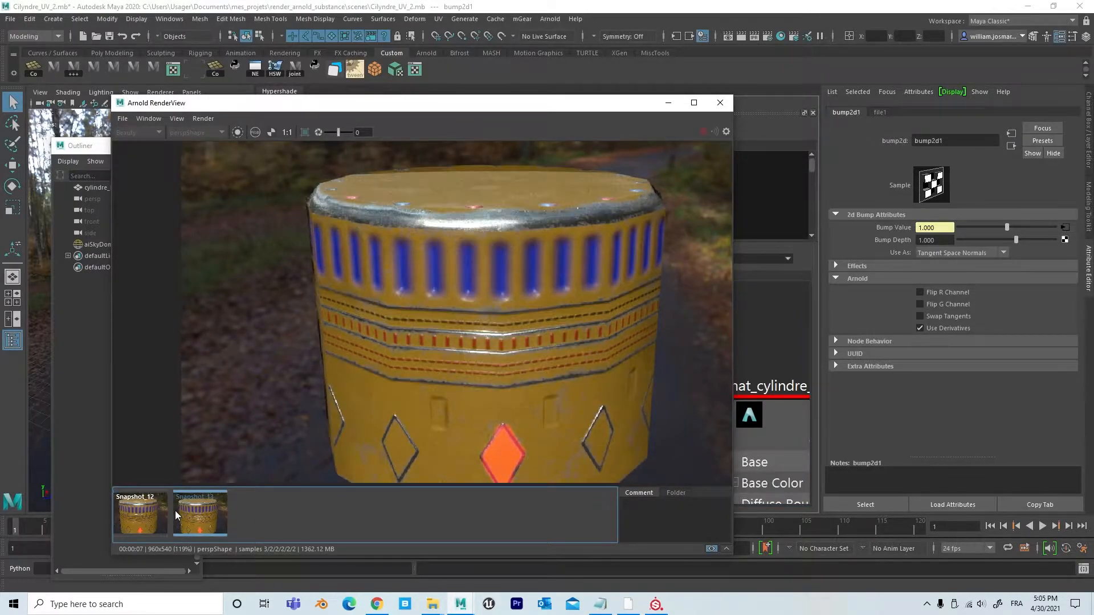
{"action": "left_click", "coordinate": [134, 508]}
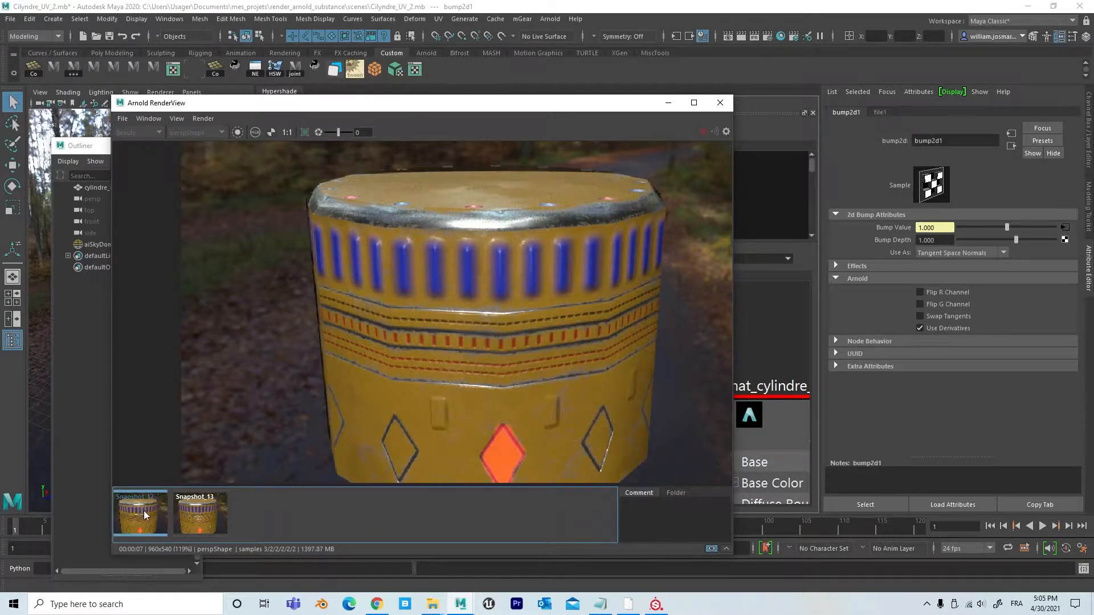
{"action": "left_click", "coordinate": [221, 529]}
{"action": "left_click", "coordinate": [134, 507]}
{"action": "key", "text": "Right"}
{"action": "key", "text": "Left"}
{"action": "key", "text": "Right"}
{"action": "key", "text": "Left"}
{"action": "key", "text": "Right"}
{"action": "key", "text": "Left"}
{"action": "key", "text": "Right"}
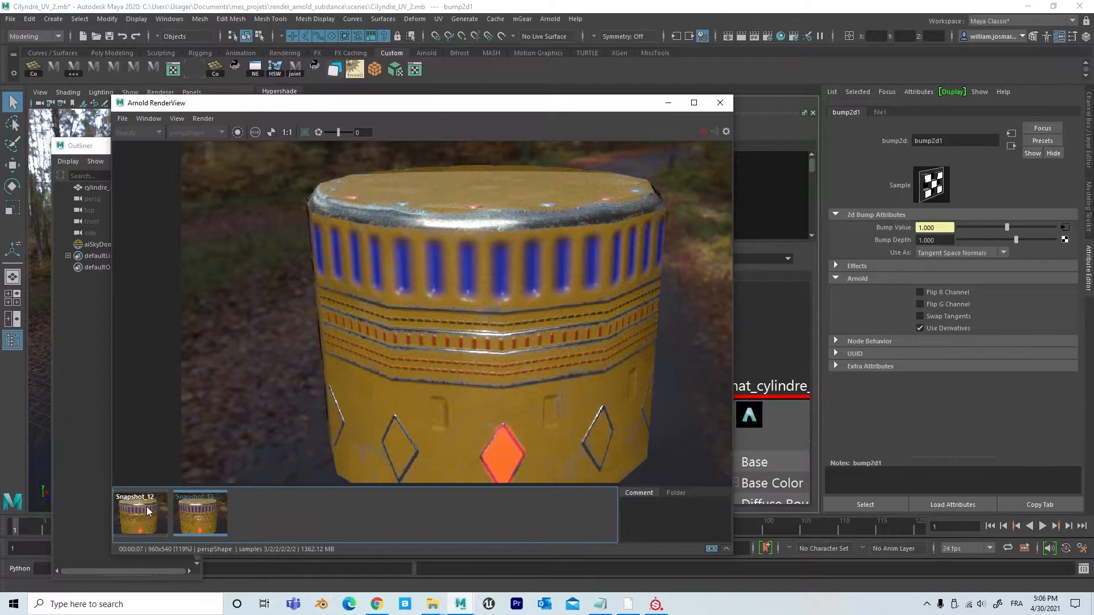
{"action": "key", "text": "Left"}
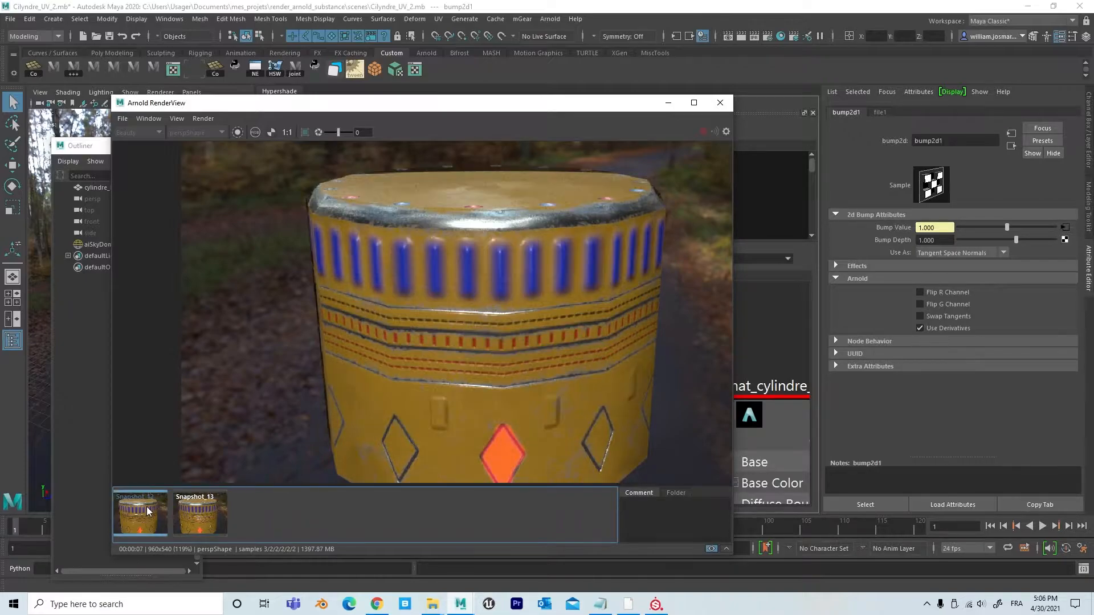
{"action": "key", "text": "Right"}
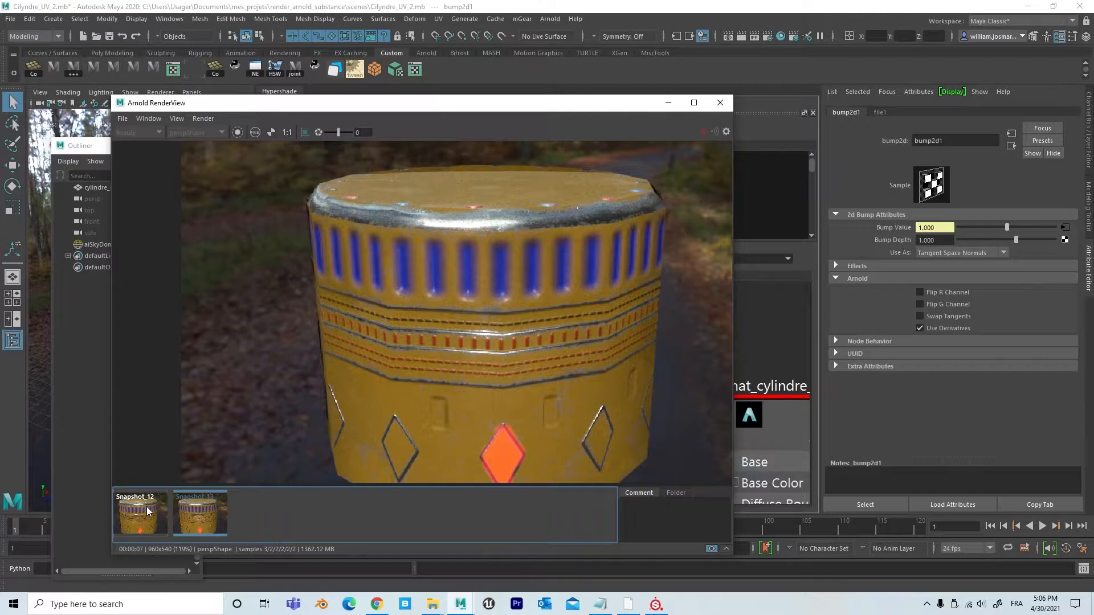
{"action": "key", "text": "Left"}
{"action": "key", "text": "Right"}
Switch to Substance Painter to check its Iray render of the cylinder, and return to the Maya scene.
{"action": "left_click", "coordinate": [657, 604]}
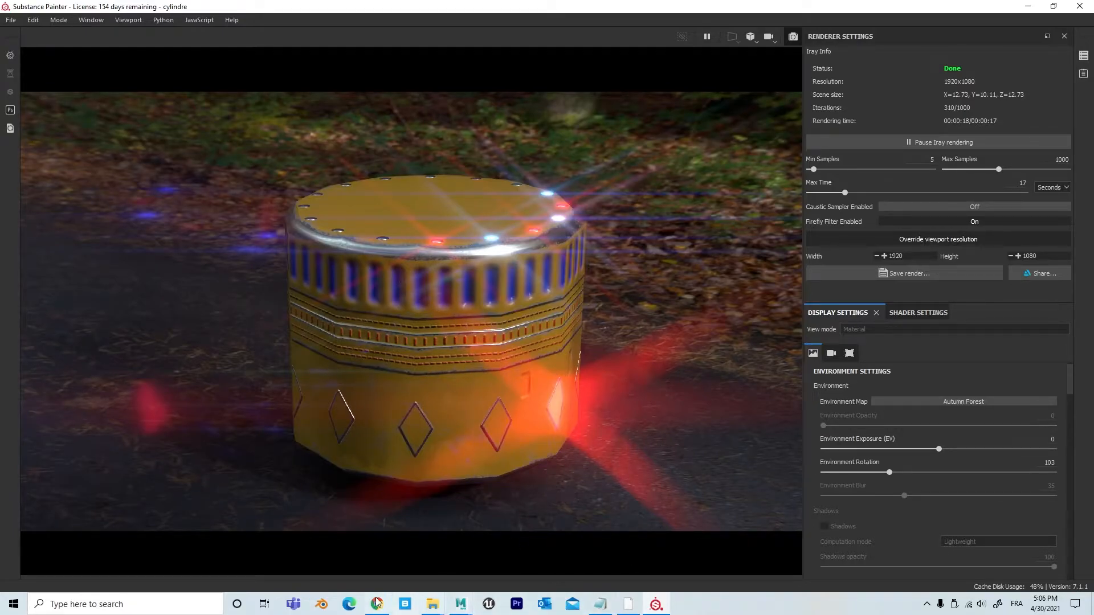
{"action": "mouse_move", "coordinate": [463, 609]}
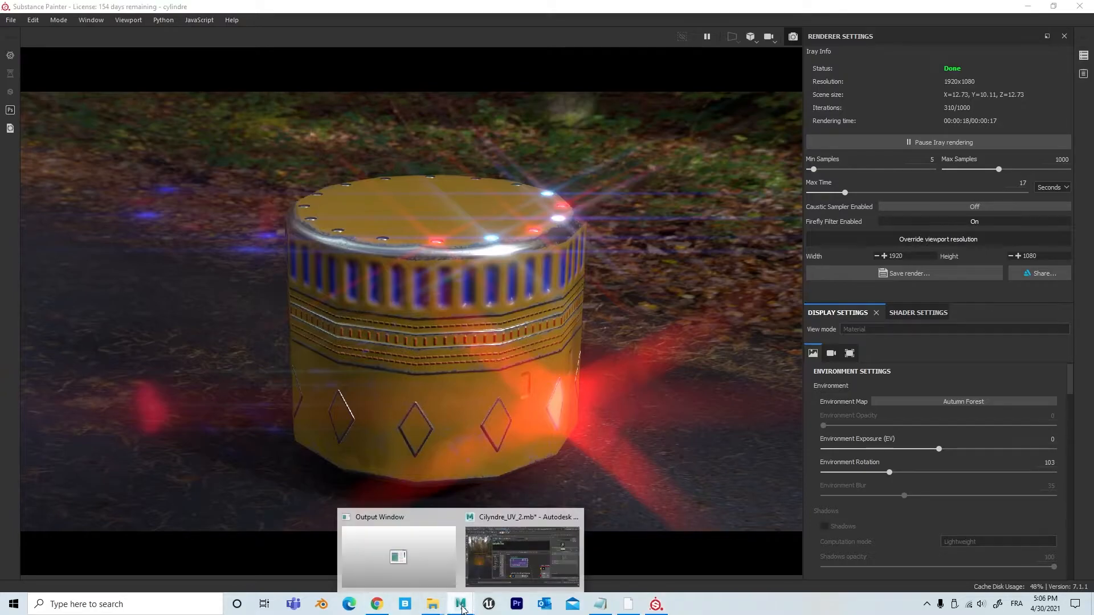
{"action": "left_click", "coordinate": [490, 561]}
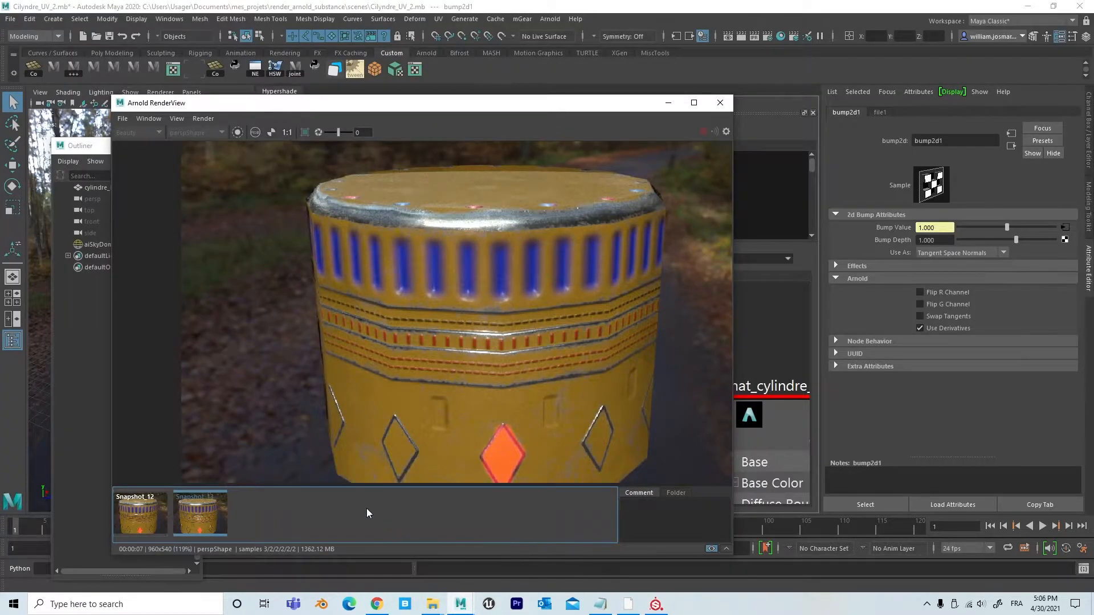
Alternate between the two stored snapshots to compare the surface relief, and return to the live render.
{"action": "left_click", "coordinate": [208, 520]}
{"action": "left_click", "coordinate": [155, 511]}
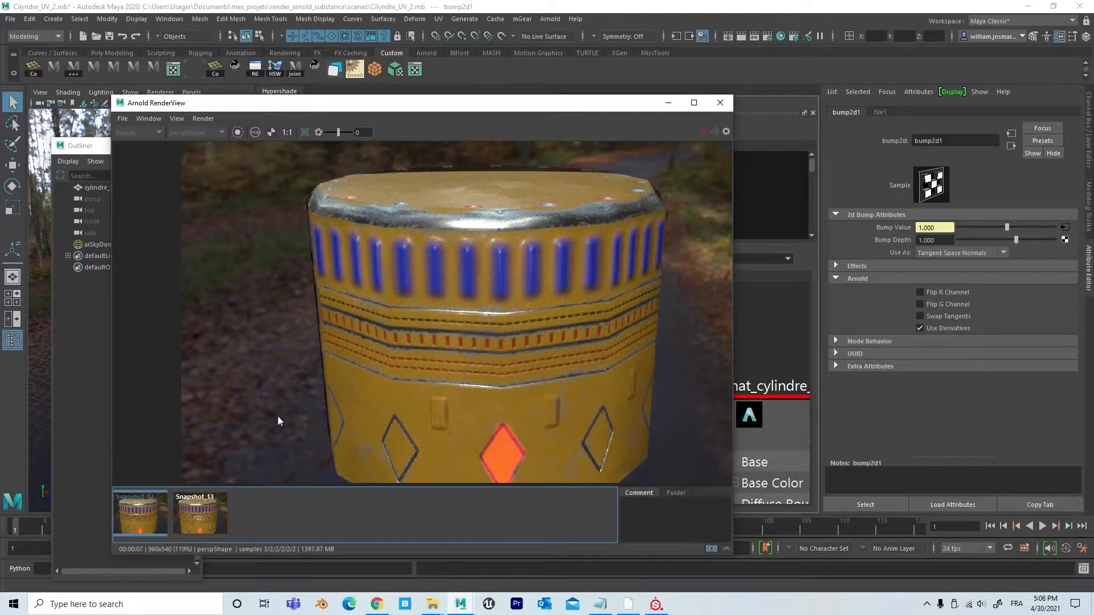
{"action": "left_click", "coordinate": [193, 511]}
{"action": "left_click", "coordinate": [157, 508]}
{"action": "left_click", "coordinate": [194, 508]}
{"action": "left_click", "coordinate": [152, 508]}
{"action": "left_click", "coordinate": [193, 508]}
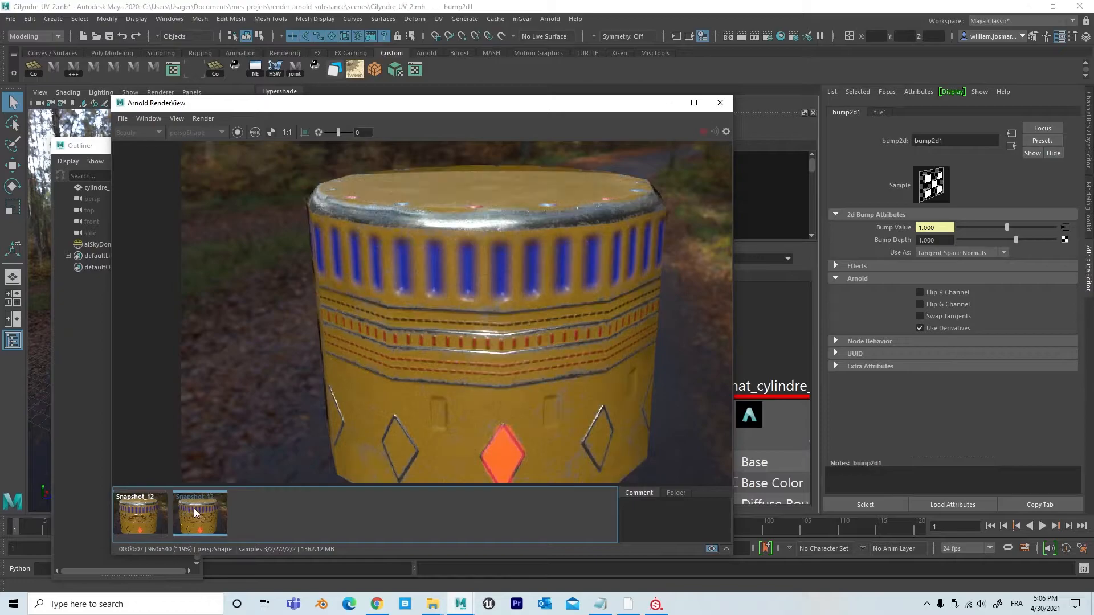
{"action": "left_click", "coordinate": [200, 509]}
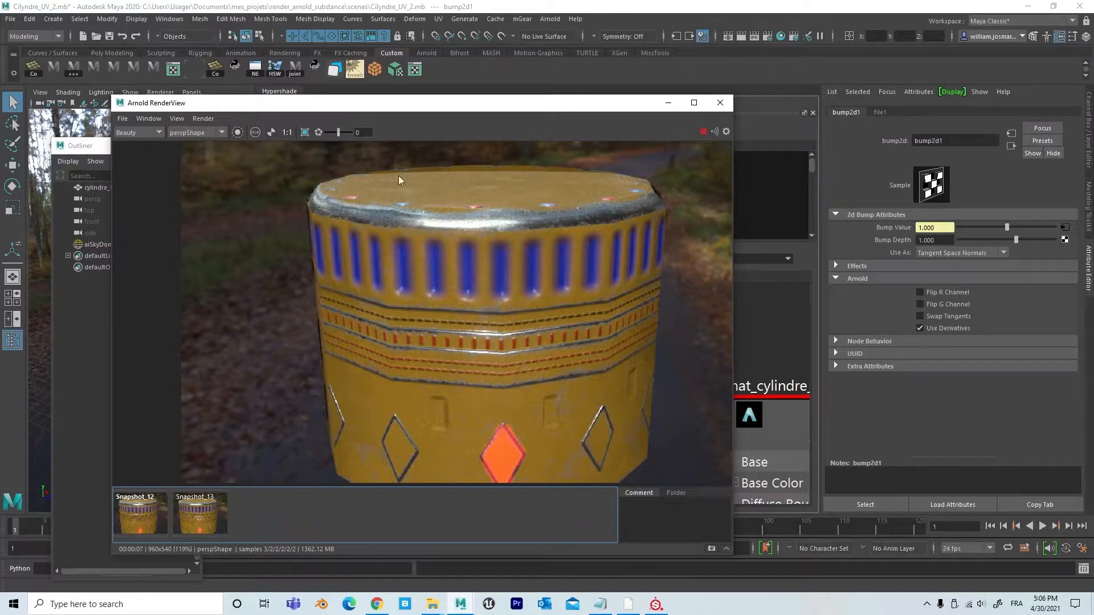
Undock the Hypershade from the workspace and dock the Arnold RenderView in its place beside the Attribute Editor.
{"action": "left_click_drag", "start_coordinate": [359, 106], "coordinate": [547, 112]}
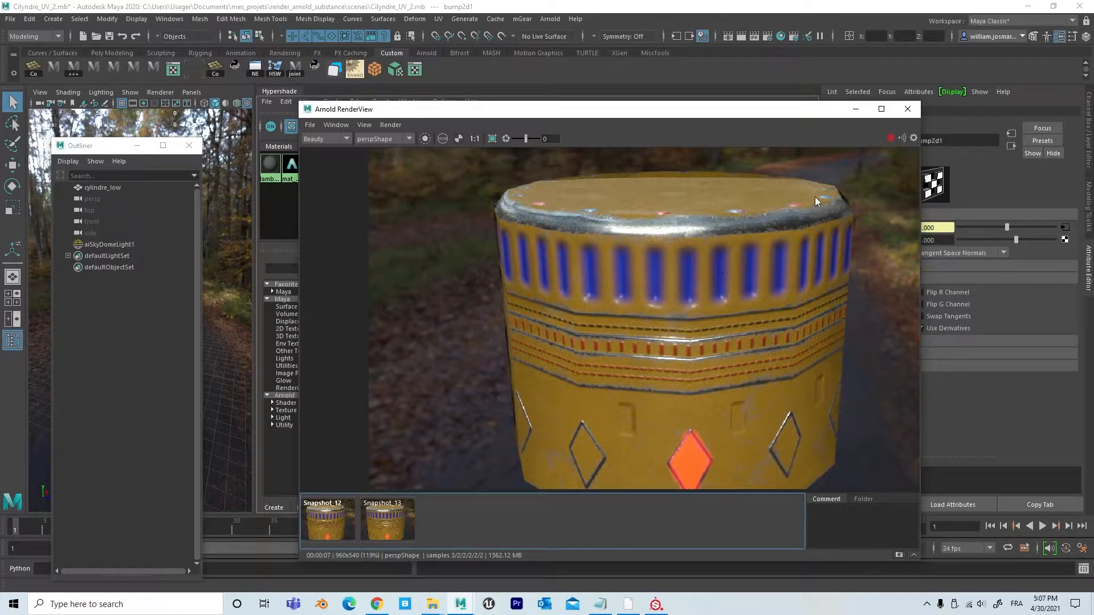
{"action": "left_click_drag", "start_coordinate": [536, 110], "coordinate": [432, 142]}
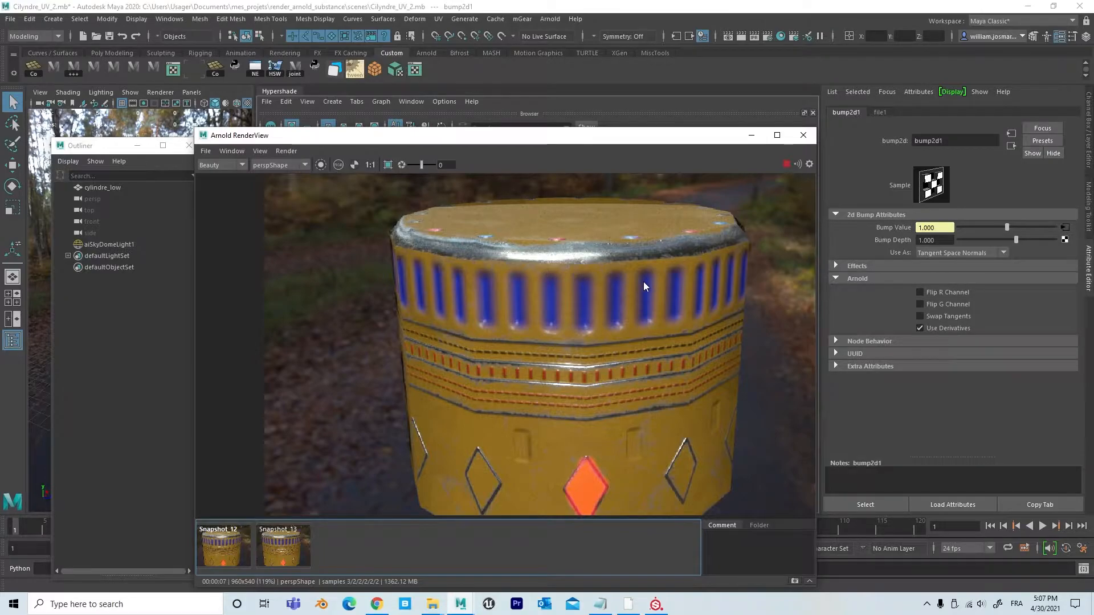
{"action": "mouse_move", "coordinate": [640, 286]}
{"action": "middle_mouse_down"}
{"action": "mouse_move", "coordinate": [645, 313]}
{"action": "mouse_move", "coordinate": [629, 286]}
{"action": "middle_mouse_up"}
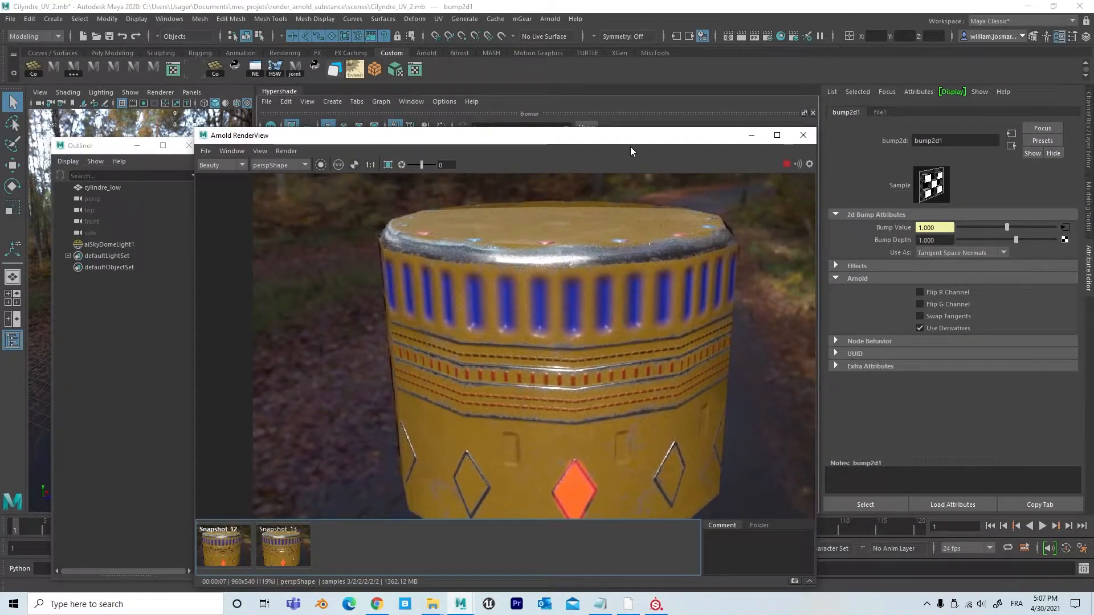
{"action": "left_click_drag", "start_coordinate": [630, 137], "coordinate": [698, 350]}
{"action": "left_click_drag", "start_coordinate": [283, 90], "coordinate": [1002, 216]}
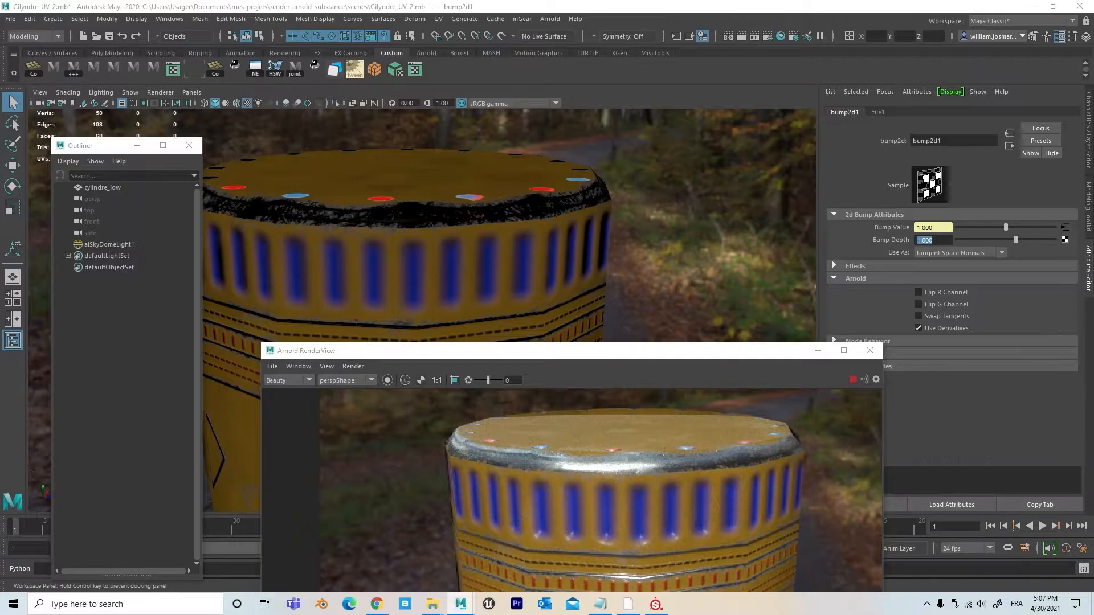
{"action": "left_click_drag", "start_coordinate": [631, 354], "coordinate": [819, 173]}
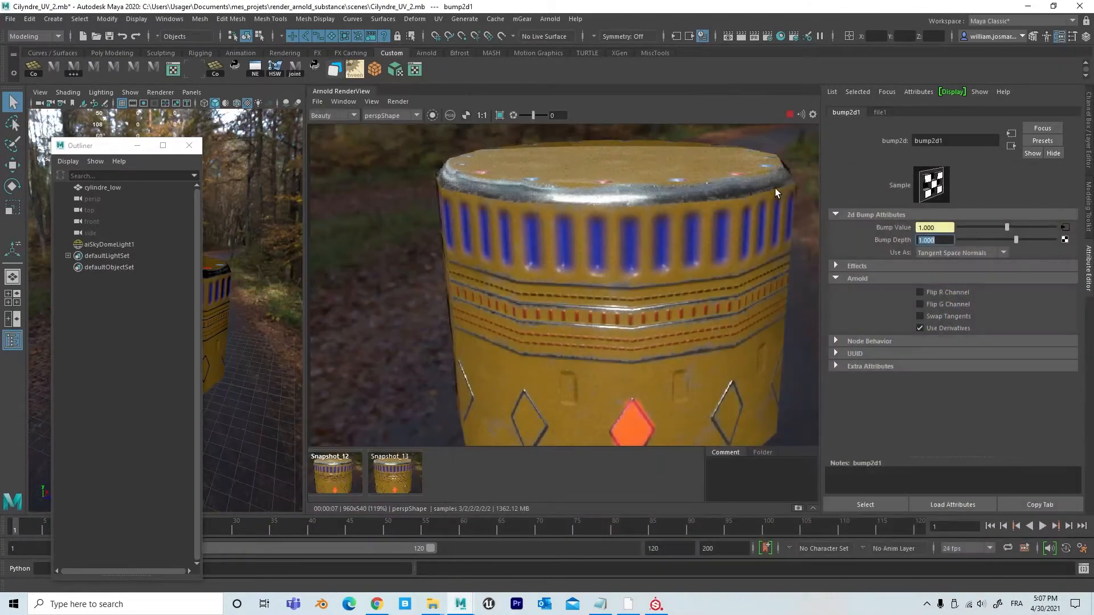
Close the Outliner and examine the live render of the cylinder's lid and side from several close angles.
{"action": "left_click_drag", "start_coordinate": [116, 151], "coordinate": [136, 150]}
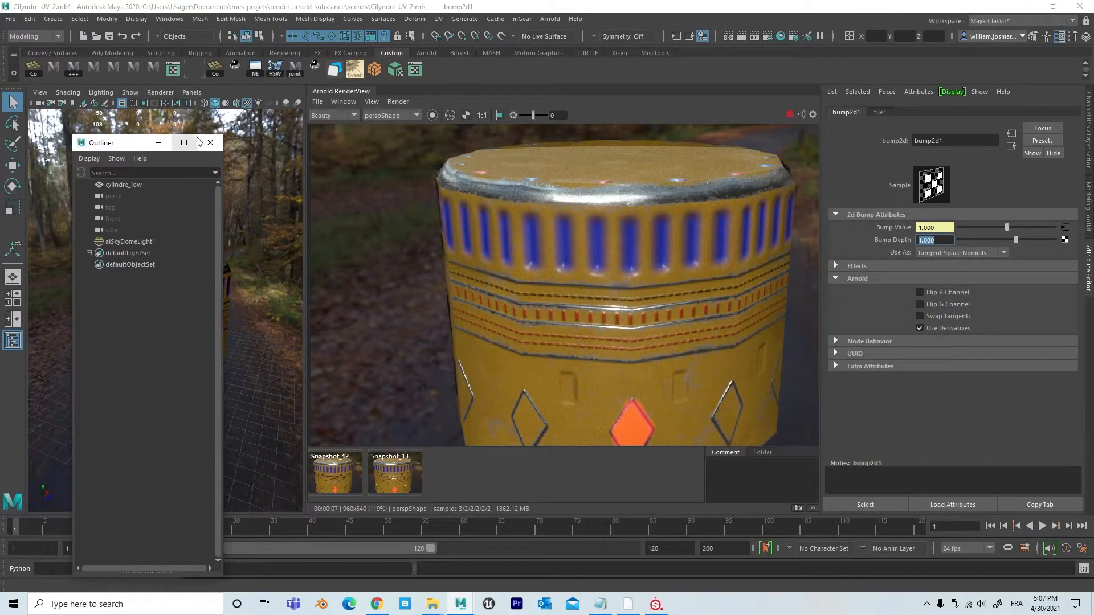
{"action": "left_click", "coordinate": [207, 143]}
{"action": "left_click_drag", "start_coordinate": [208, 142], "coordinate": [176, 276], "text": "alt"}
{"action": "right_click_drag", "start_coordinate": [176, 276], "coordinate": [239, 265], "text": "alt"}
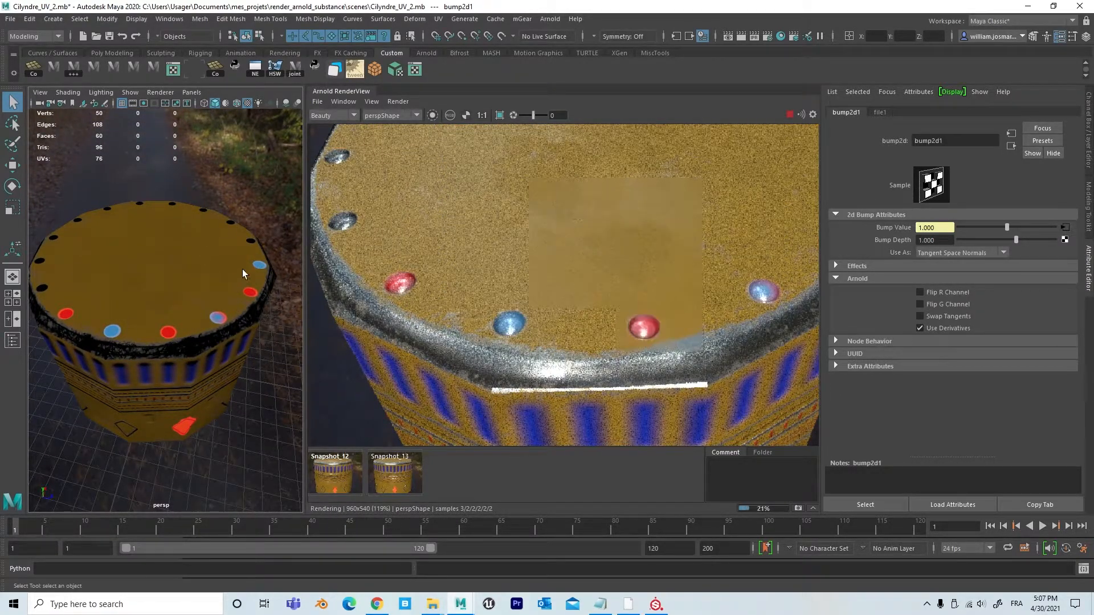
{"action": "left_click_drag", "start_coordinate": [176, 319], "coordinate": [229, 295], "text": "alt"}
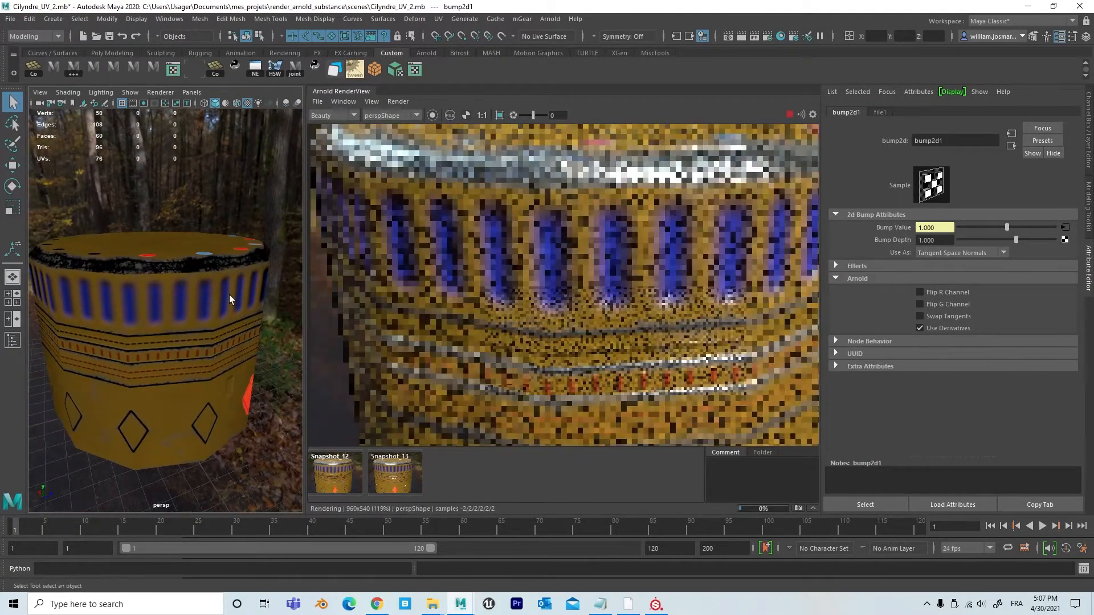
{"action": "right_click_drag", "start_coordinate": [229, 295], "coordinate": [246, 297], "text": "alt"}
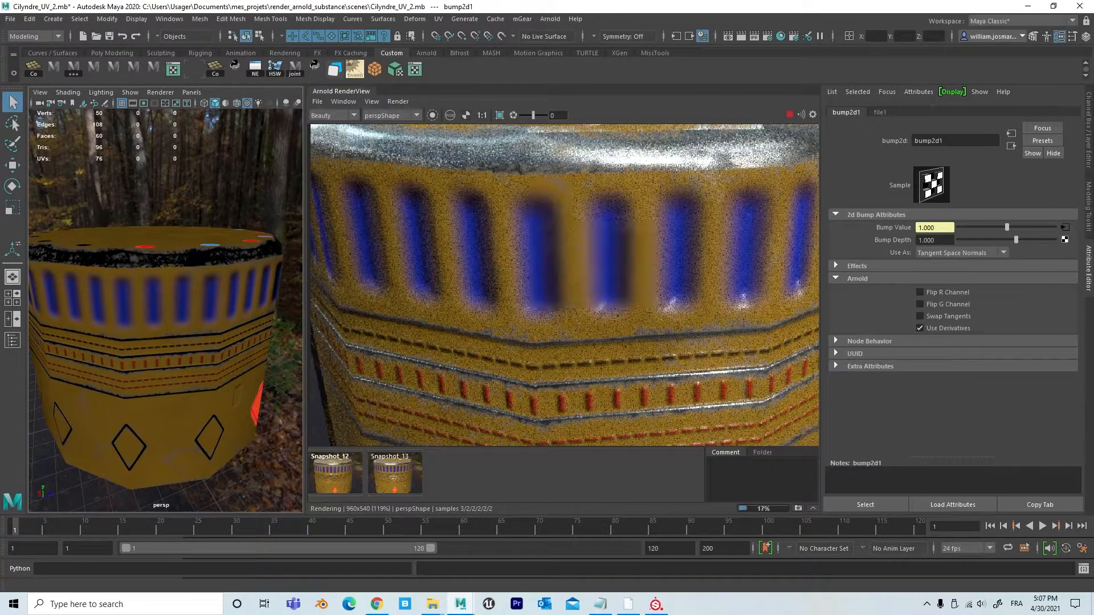
Select the mat_cylindre_aiStdSuf material in the Hypershade and show its Emission attributes beside the render.
{"action": "left_click_drag", "start_coordinate": [1093, 66], "coordinate": [541, 57]}
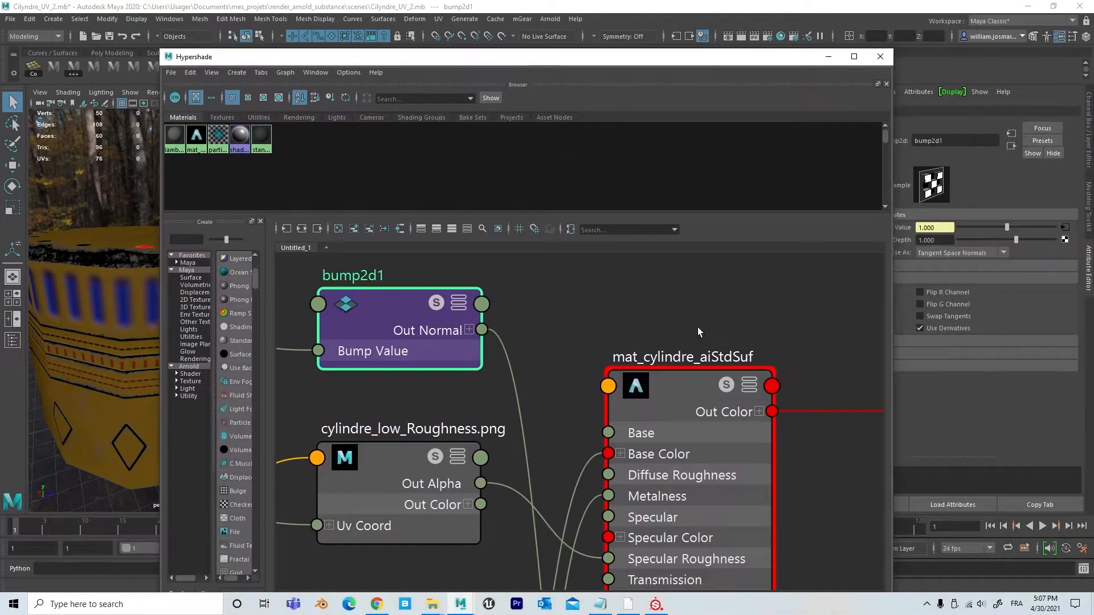
{"action": "left_click", "coordinate": [686, 383]}
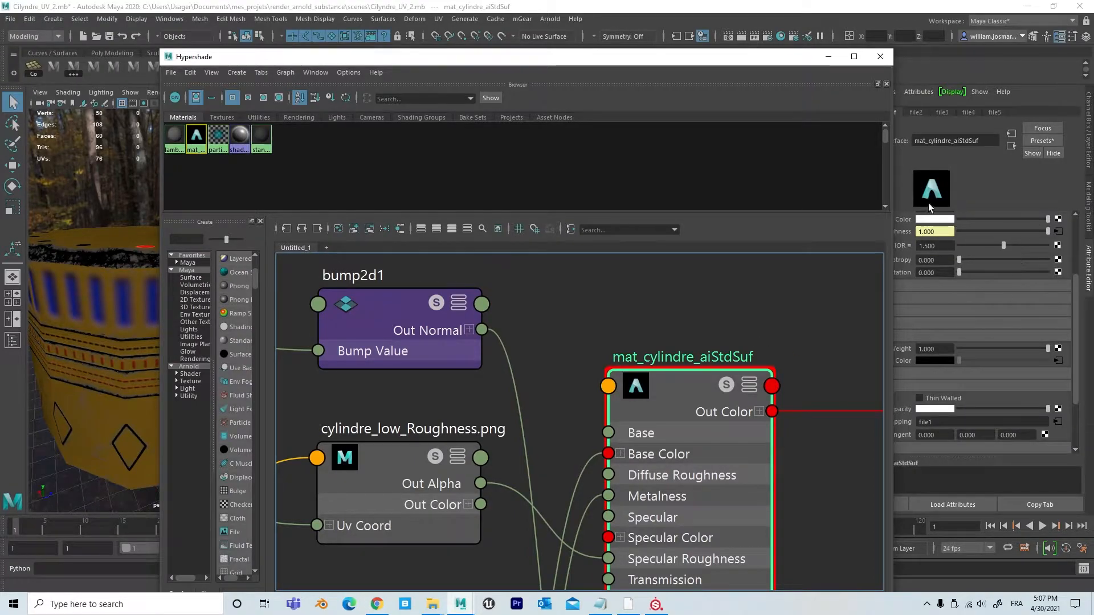
{"action": "left_click_drag", "start_coordinate": [667, 63], "coordinate": [1093, 63]}
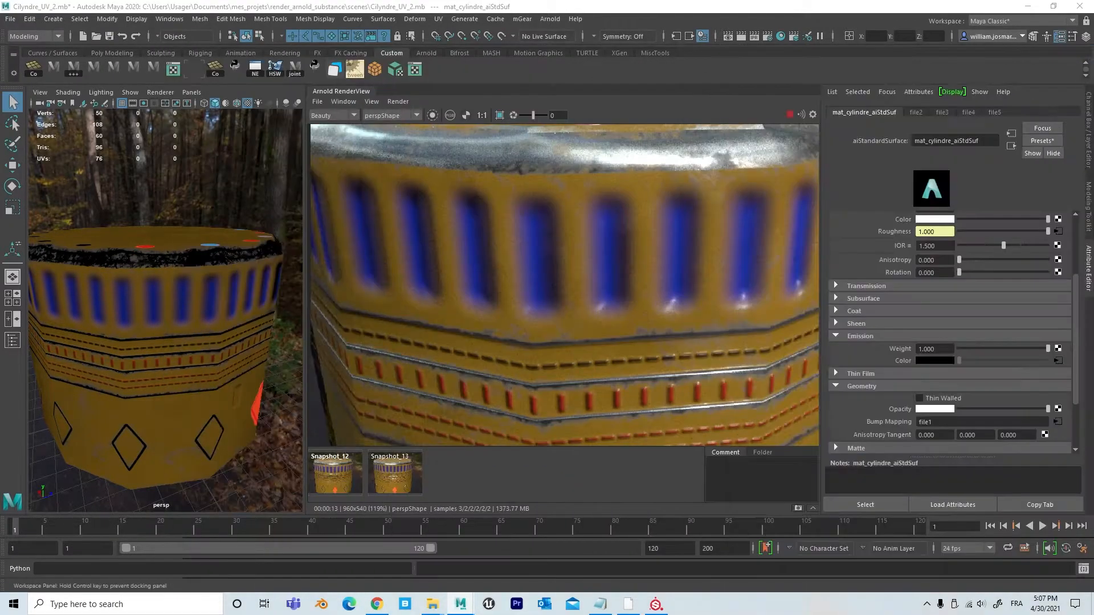
{"action": "scroll", "coordinate": [924, 339], "scroll_direction": "down", "scroll_amount": 3}
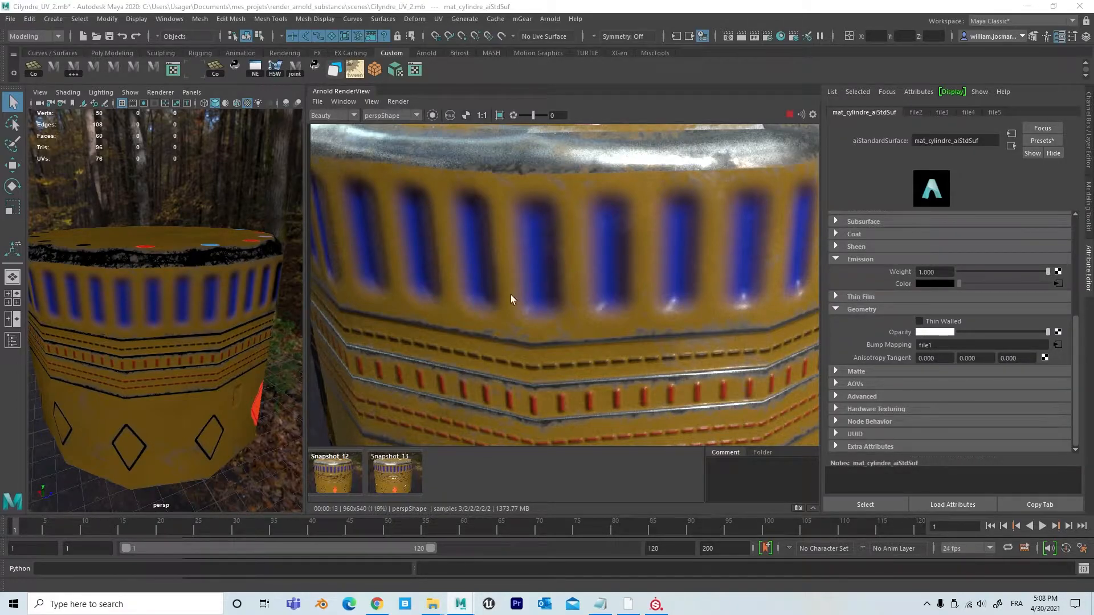
Try an emission weight of 5 on the cylinder material, and raise it to 10.
{"action": "right_click_drag", "start_coordinate": [180, 330], "coordinate": [144, 341], "text": "alt"}
{"action": "mouse_move", "coordinate": [143, 340]}
{"action": "middle_mouse_down", "text": "alt"}
{"action": "mouse_move", "coordinate": [149, 325]}
{"action": "mouse_move", "coordinate": [146, 348]}
{"action": "middle_mouse_up", "text": "alt"}
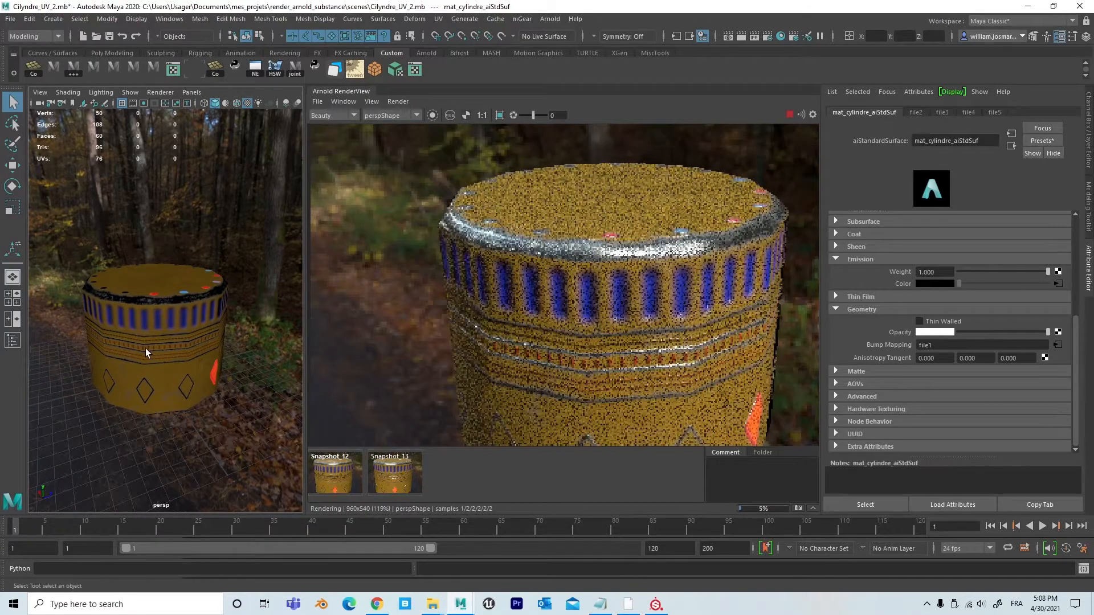
{"action": "right_click_drag", "start_coordinate": [173, 362], "coordinate": [147, 361], "text": "alt"}
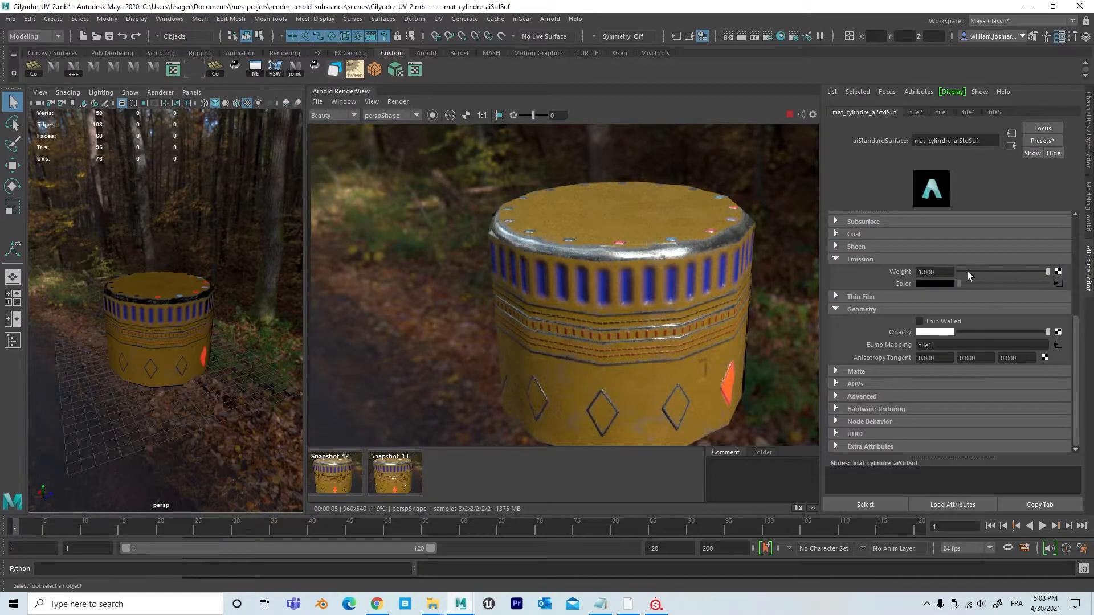
{"action": "left_click", "coordinate": [945, 271]}
{"action": "left_click_drag", "start_coordinate": [935, 271], "coordinate": [914, 278]}
{"action": "type", "text": "5"}
{"action": "key", "text": "Return"}
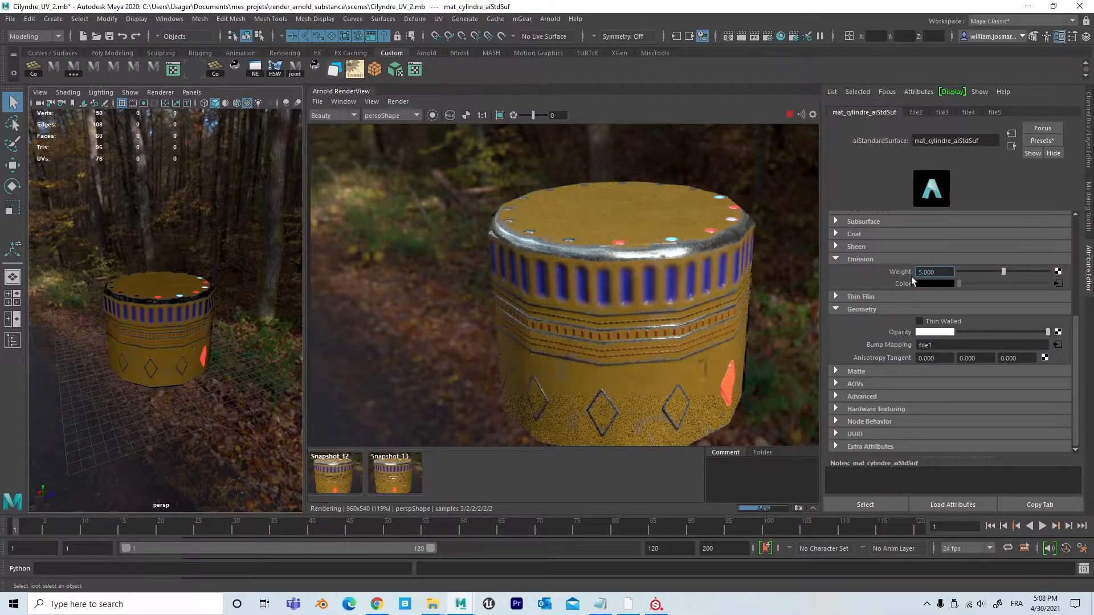
{"action": "left_click_drag", "start_coordinate": [934, 273], "coordinate": [908, 276]}
{"action": "type", "text": "10"}
{"action": "key", "text": "Return"}
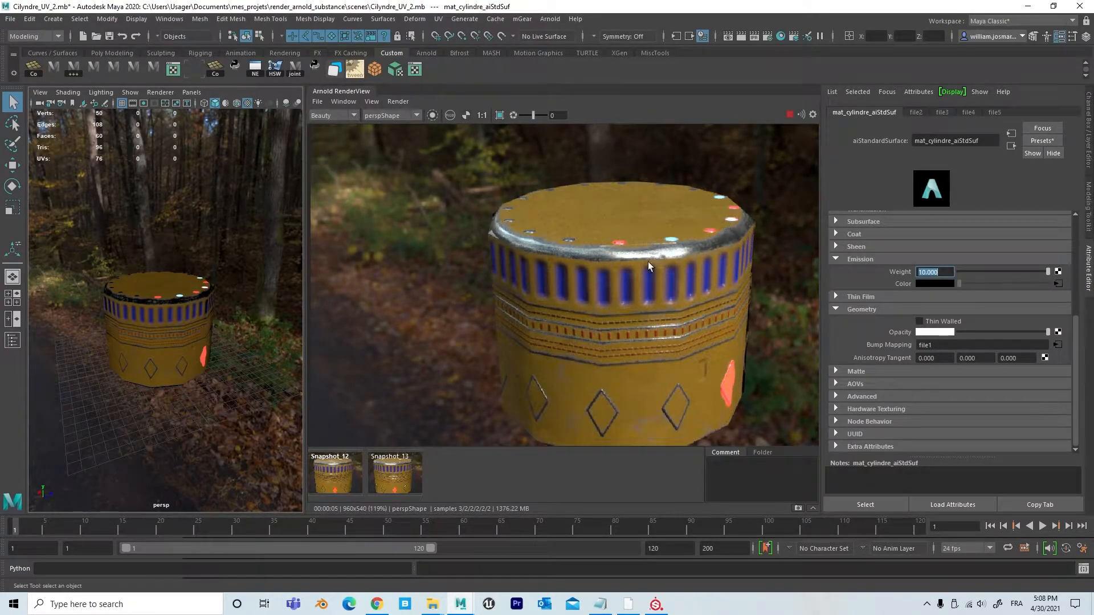
Undock the Arnold RenderView to check the cylinder from a higher angle, and close it with rendering stopped.
{"action": "left_click_drag", "start_coordinate": [307, 246], "coordinate": [455, 253]}
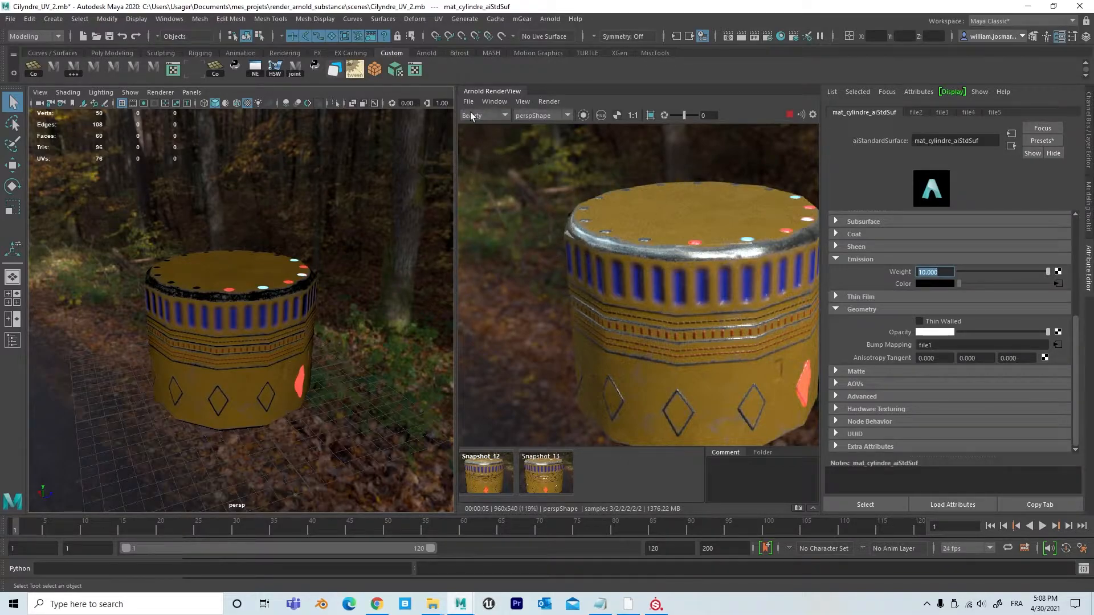
{"action": "left_click_drag", "start_coordinate": [495, 90], "coordinate": [373, 142]}
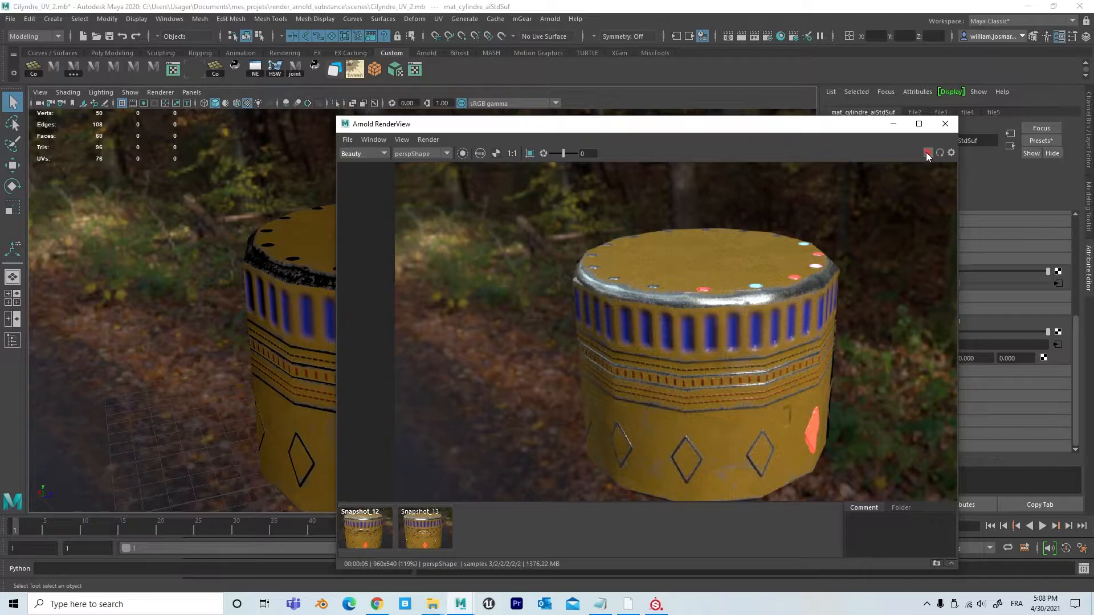
{"action": "left_click_drag", "start_coordinate": [250, 350], "coordinate": [198, 345], "text": "alt"}
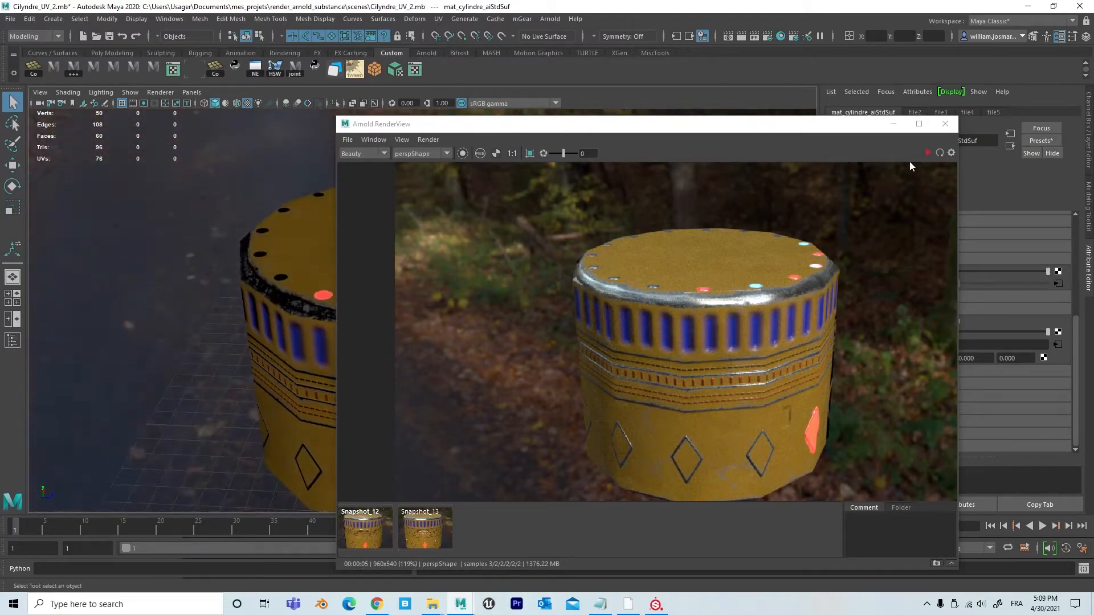
{"action": "left_click", "coordinate": [926, 152]}
{"action": "left_click_drag", "start_coordinate": [272, 418], "coordinate": [276, 349], "text": "alt"}
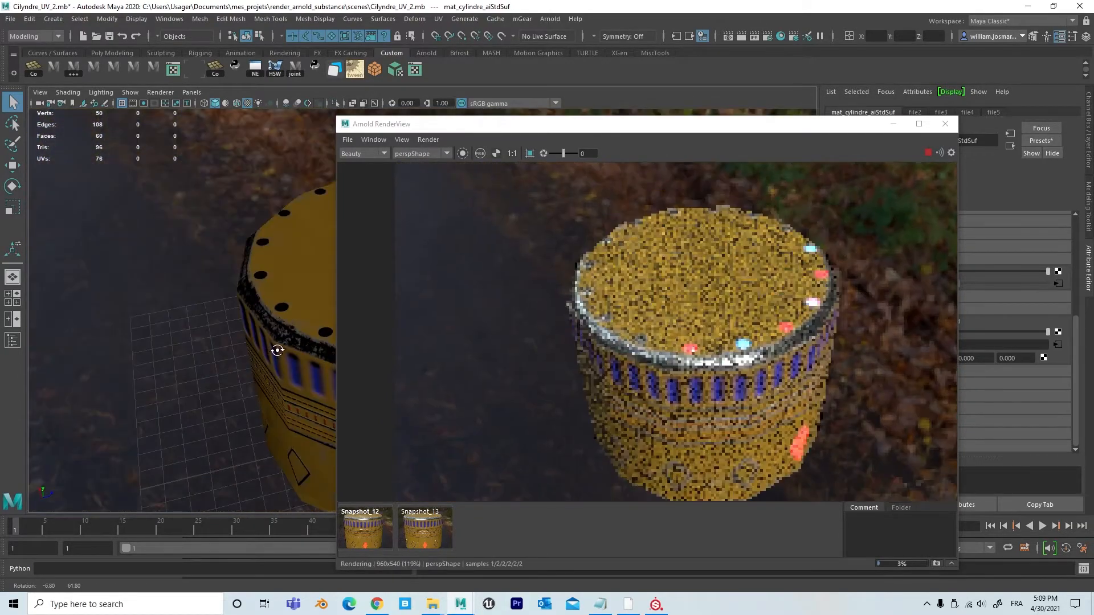
{"action": "left_click", "coordinate": [929, 152]}
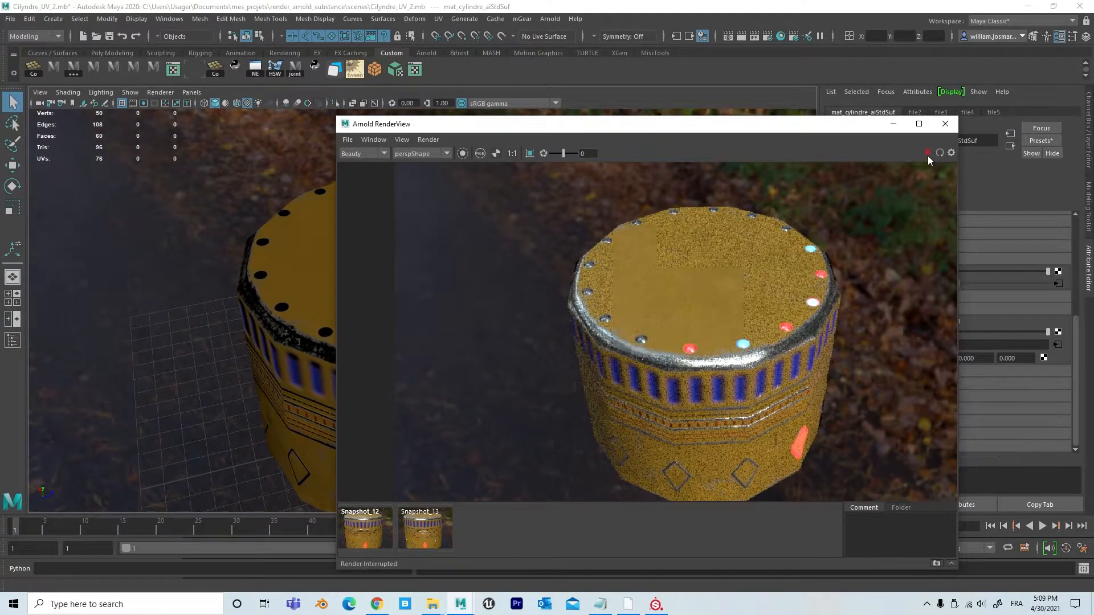
{"action": "left_click", "coordinate": [946, 126]}
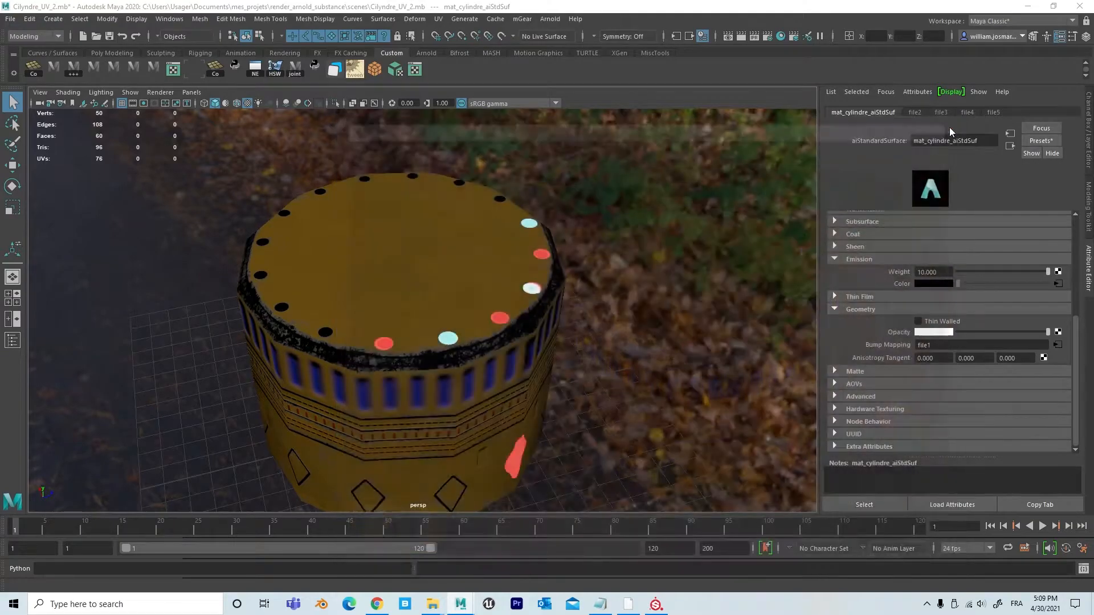
Create a polygon cube at the cylinder and scale it up uniformly until it encloses the cylinder.
{"action": "right_click_drag", "start_coordinate": [521, 304], "coordinate": [287, 288], "text": "alt"}
{"action": "left_click_drag", "start_coordinate": [469, 282], "coordinate": [376, 286], "text": "alt"}
{"action": "right_click_drag", "start_coordinate": [376, 286], "coordinate": [261, 279], "text": "alt"}
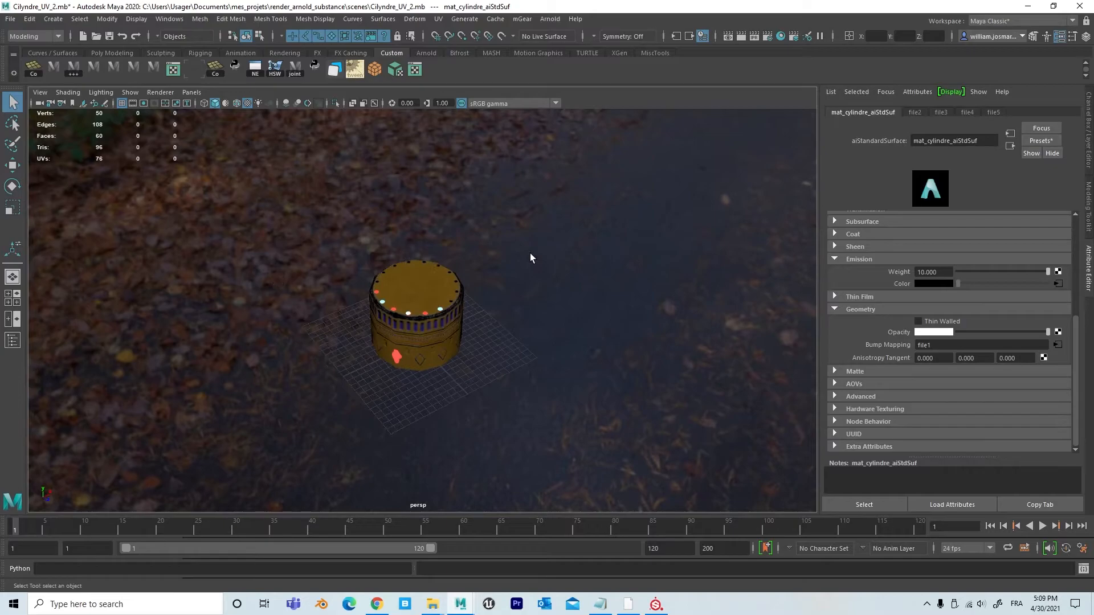
{"action": "right_click_drag", "start_coordinate": [531, 251], "coordinate": [542, 276], "text": "shift"}
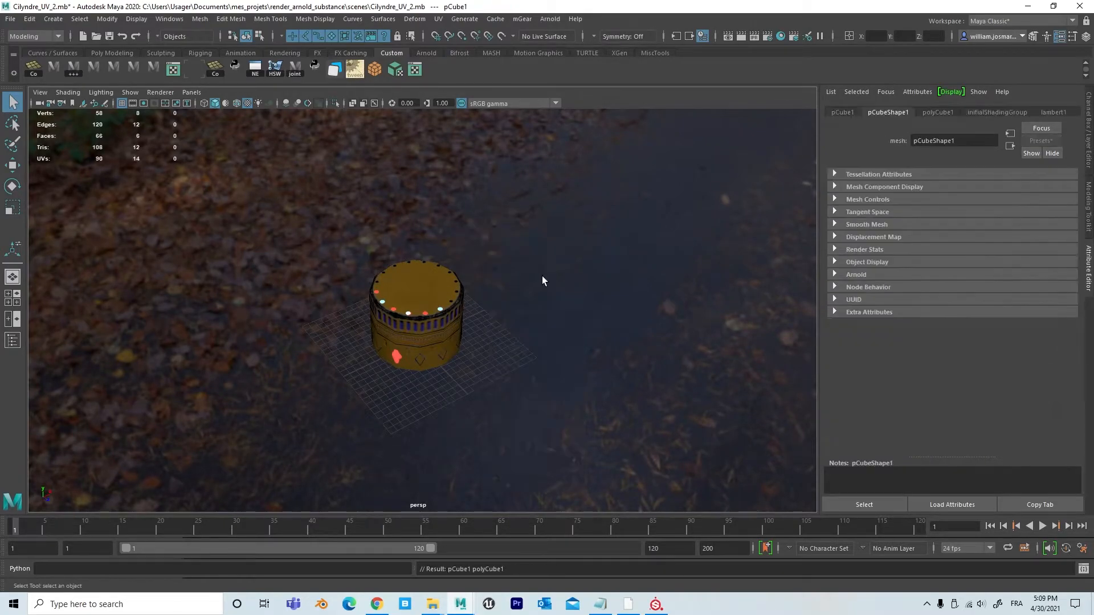
{"action": "key", "text": "w"}
{"action": "key", "text": "e"}
{"action": "key", "text": "r"}
{"action": "middle_click_drag", "start_coordinate": [516, 304], "coordinate": [605, 317]}
Delete four of the cube's faces, leaving only one upright wall and the floor as an L-shaped backdrop.
{"action": "left_click_drag", "start_coordinate": [606, 317], "coordinate": [637, 278], "text": "alt"}
{"action": "right_click_drag", "start_coordinate": [551, 259], "coordinate": [545, 290]}
{"action": "left_click", "coordinate": [523, 308]}
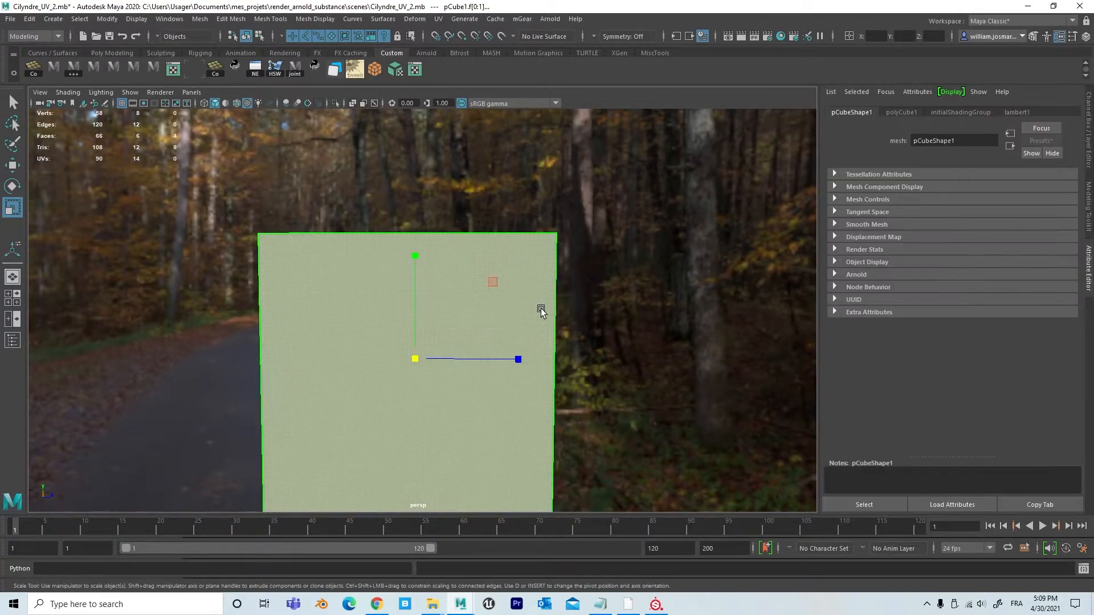
{"action": "key", "text": "Delete"}
{"action": "left_click_drag", "start_coordinate": [496, 351], "coordinate": [283, 326], "text": "alt"}
{"action": "left_click", "coordinate": [283, 326]}
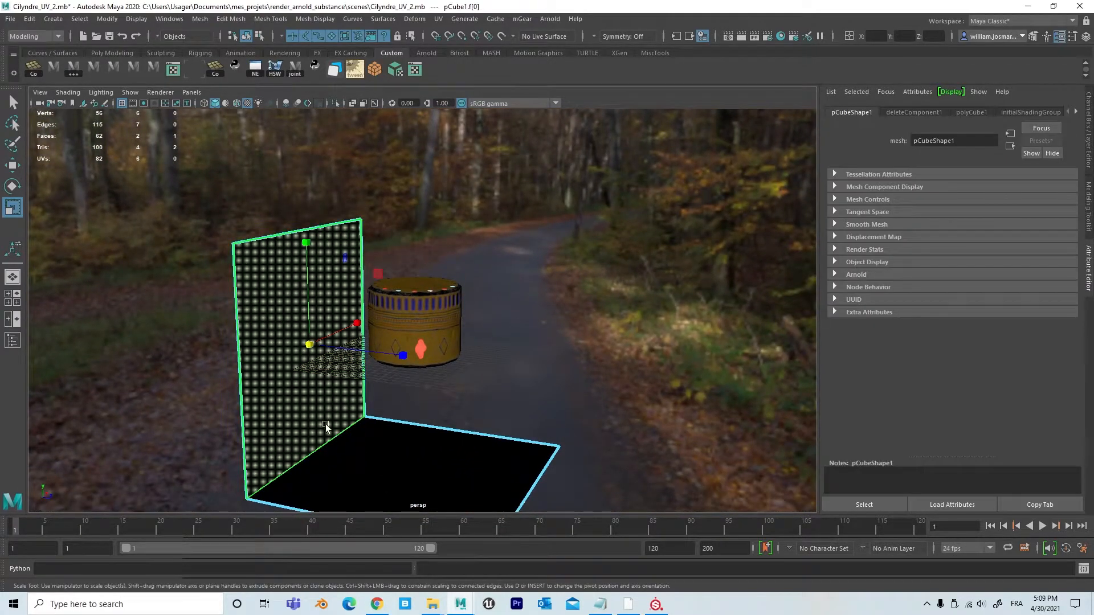
Reverse the normals of the whole L-shaped backdrop mesh.
{"action": "right_click_drag", "start_coordinate": [366, 299], "coordinate": [433, 276]}
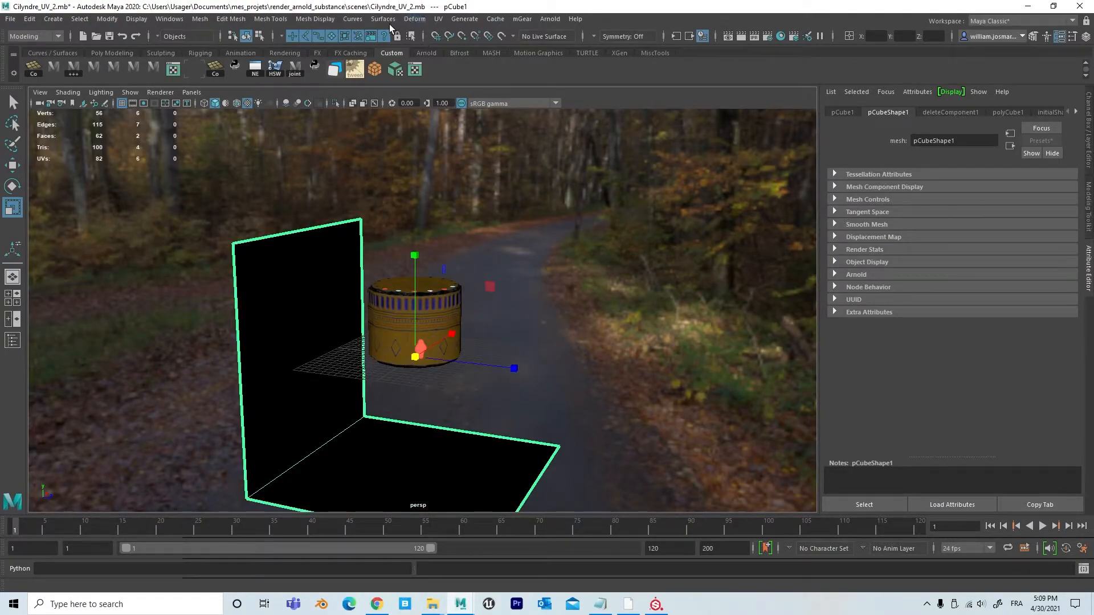
{"action": "left_click", "coordinate": [326, 20]}
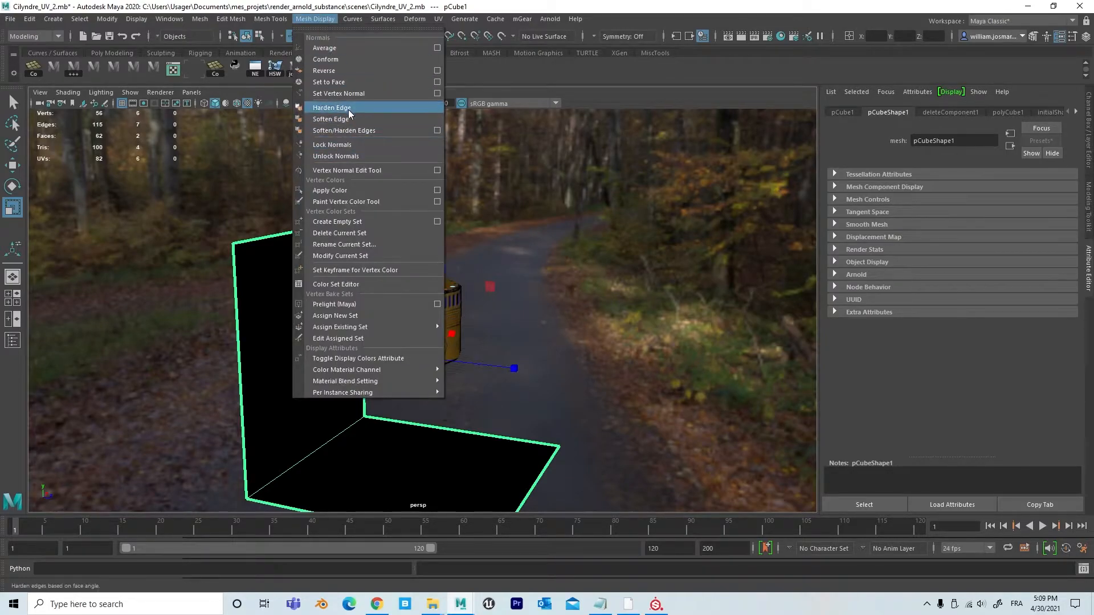
{"action": "left_click", "coordinate": [354, 69]}
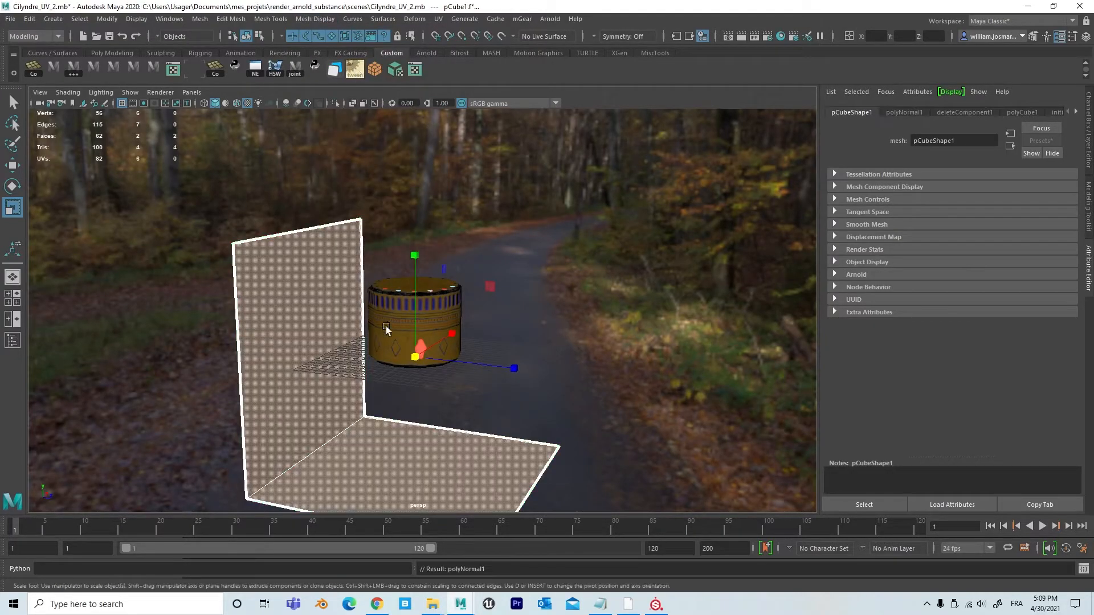
{"action": "left_click", "coordinate": [572, 307]}
{"action": "left_click", "coordinate": [366, 463]}
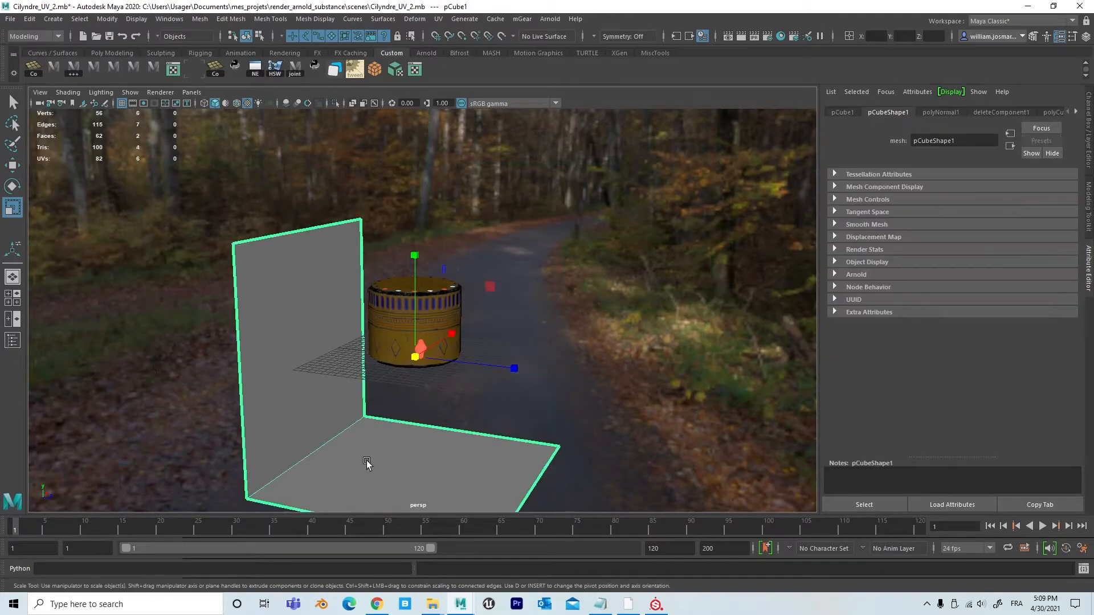
Bevel the edge between the backdrop's wall and floor with 10 segments and a fraction of 0.6.
{"action": "left_click_drag", "start_coordinate": [367, 462], "coordinate": [340, 455], "text": "alt"}
{"action": "right_click_drag", "start_coordinate": [323, 290], "coordinate": [322, 259]}
{"action": "left_click", "coordinate": [426, 422]}
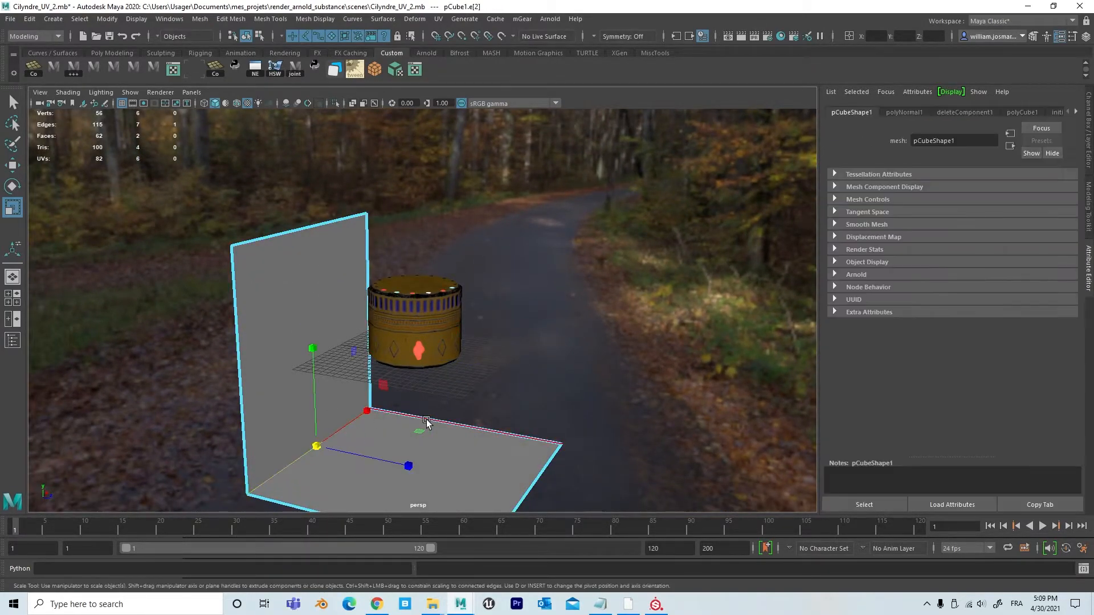
{"action": "key", "text": "ctrl+b"}
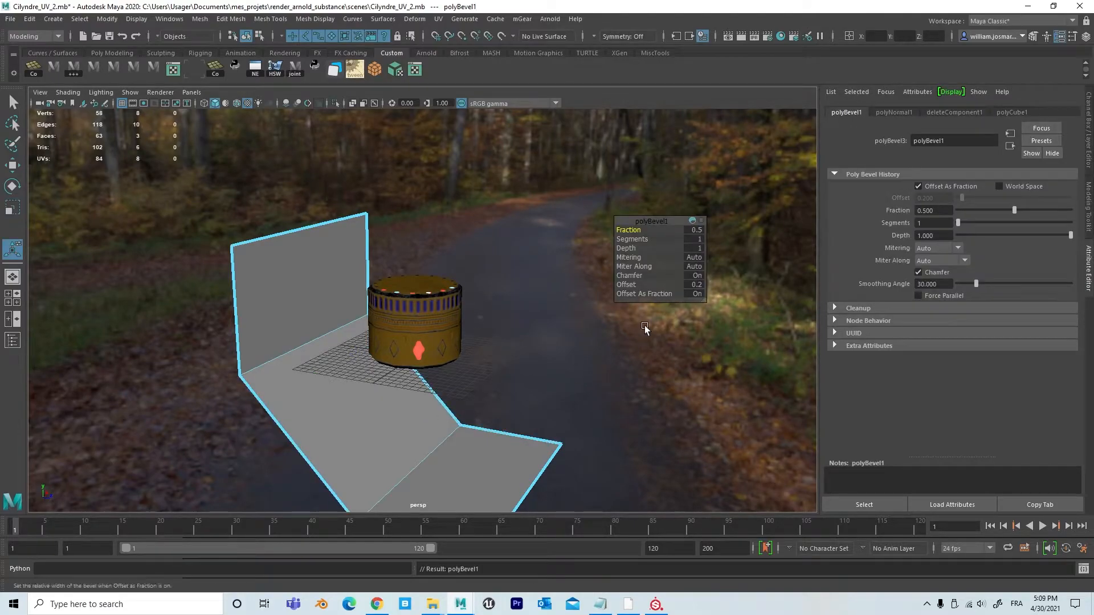
{"action": "left_click_drag", "start_coordinate": [625, 242], "coordinate": [677, 235]}
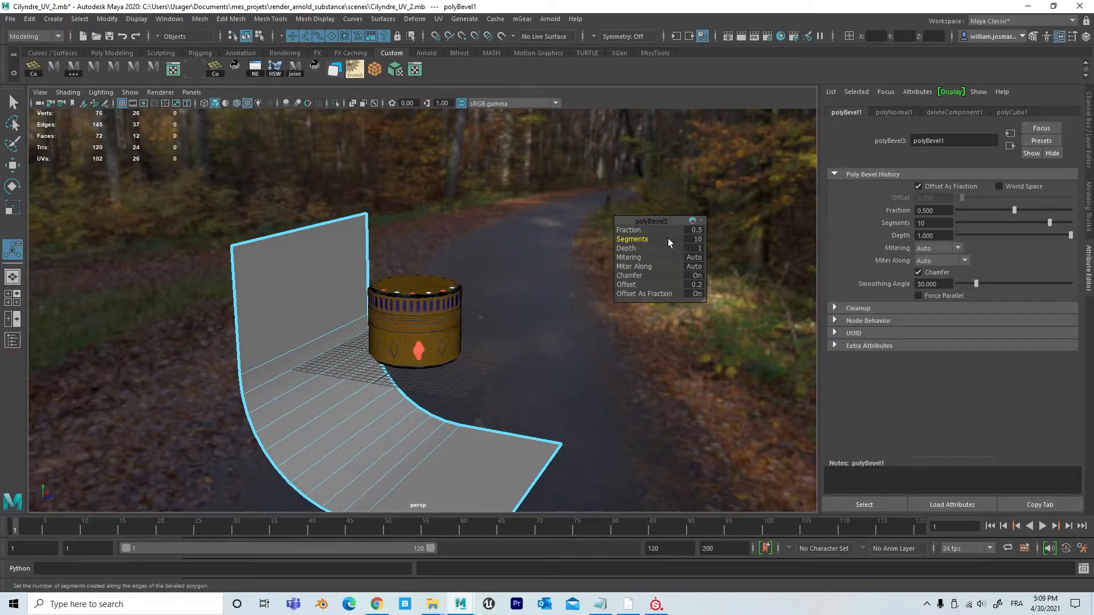
{"action": "left_click_drag", "start_coordinate": [626, 231], "coordinate": [635, 230]}
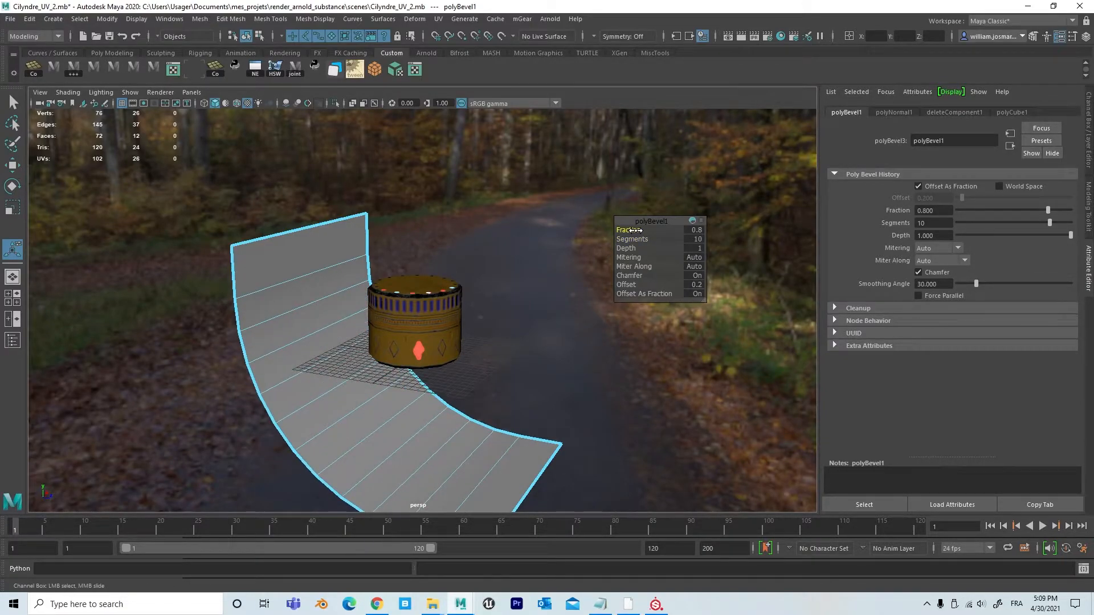
{"action": "left_click_drag", "start_coordinate": [635, 230], "coordinate": [634, 230]}
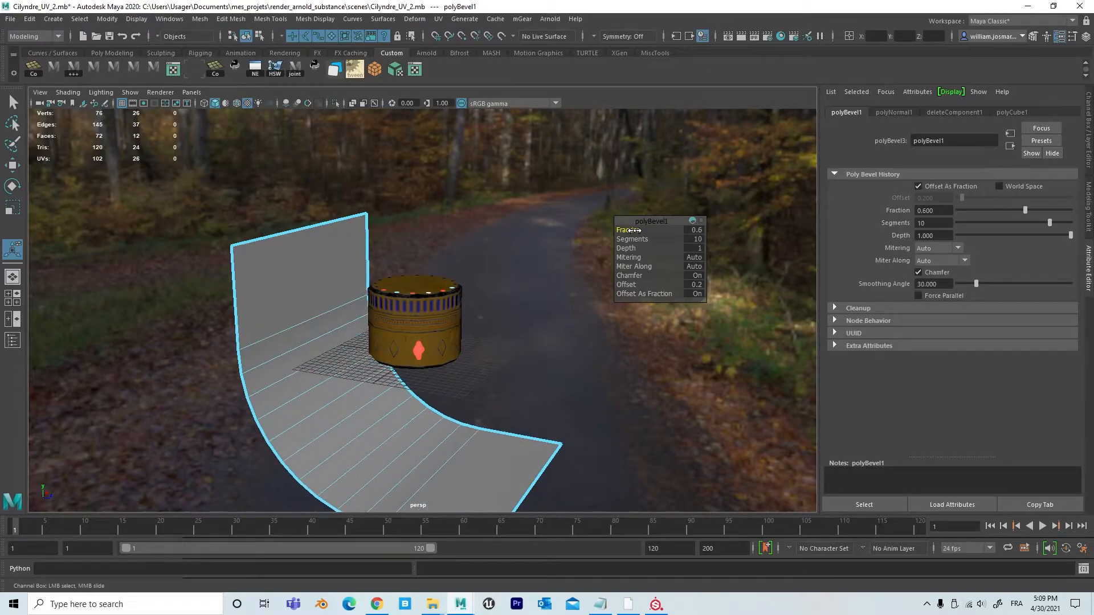
Scale up the curved backdrop as a whole object to make it much larger than the cylinder.
{"action": "right_click_drag", "start_coordinate": [426, 447], "coordinate": [422, 273], "text": "alt"}
{"action": "right_click", "coordinate": [361, 385]}
{"action": "left_click_drag", "start_coordinate": [399, 385], "coordinate": [352, 395], "text": "alt"}
{"action": "key", "text": "w"}
{"action": "key", "text": "e"}
{"action": "key", "text": "r"}
{"action": "left_click_drag", "start_coordinate": [503, 326], "coordinate": [781, 276]}
Move the front edge of the backdrop's floor outward to lengthen the floor.
{"action": "left_click_drag", "start_coordinate": [562, 360], "coordinate": [500, 405], "text": "alt"}
{"action": "mouse_move", "coordinate": [489, 290]}
{"action": "right_mouse_down"}
{"action": "mouse_move", "coordinate": [489, 409]}
{"action": "mouse_move", "coordinate": [493, 275]}
{"action": "right_mouse_up"}
{"action": "left_click", "coordinate": [516, 382]}
{"action": "key", "text": "w"}
{"action": "left_click_drag", "start_coordinate": [538, 426], "coordinate": [864, 452]}
{"action": "left_click", "coordinate": [355, 253]}
Raise the whole backdrop about 17.2 units and slide it back along Z so its floor lies under the cylinder.
{"action": "left_click_drag", "start_coordinate": [337, 149], "coordinate": [549, 359], "text": "alt"}
{"action": "left_click", "coordinate": [539, 365]}
{"action": "mouse_move", "coordinate": [533, 284]}
{"action": "right_mouse_down"}
{"action": "mouse_move", "coordinate": [551, 258]}
{"action": "mouse_move", "coordinate": [567, 262]}
{"action": "mouse_move", "coordinate": [544, 299]}
{"action": "right_mouse_up"}
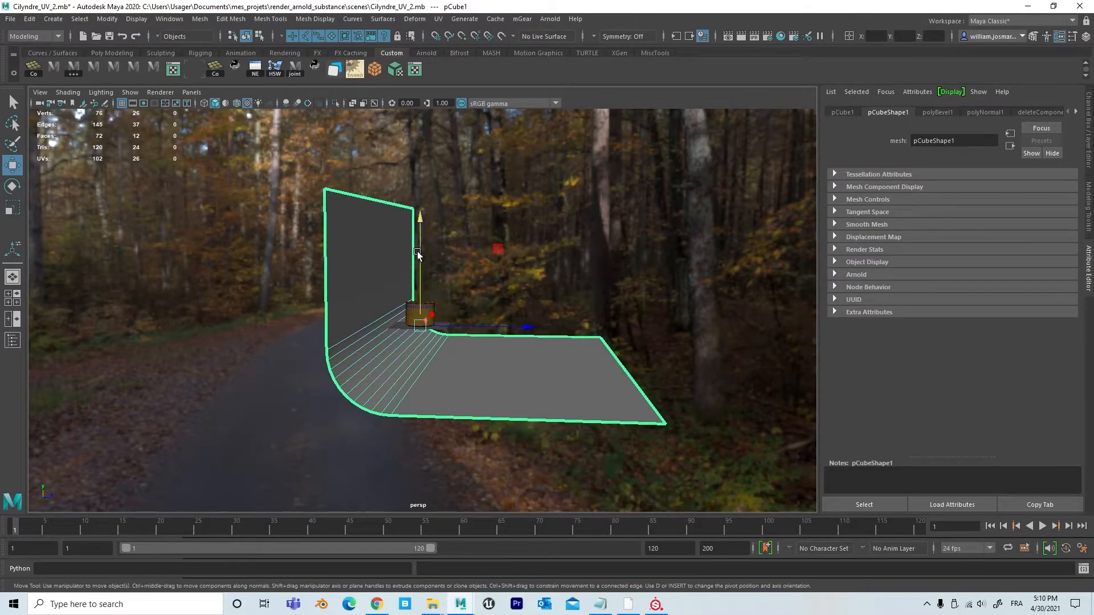
{"action": "left_click_drag", "start_coordinate": [428, 261], "coordinate": [437, 210]}
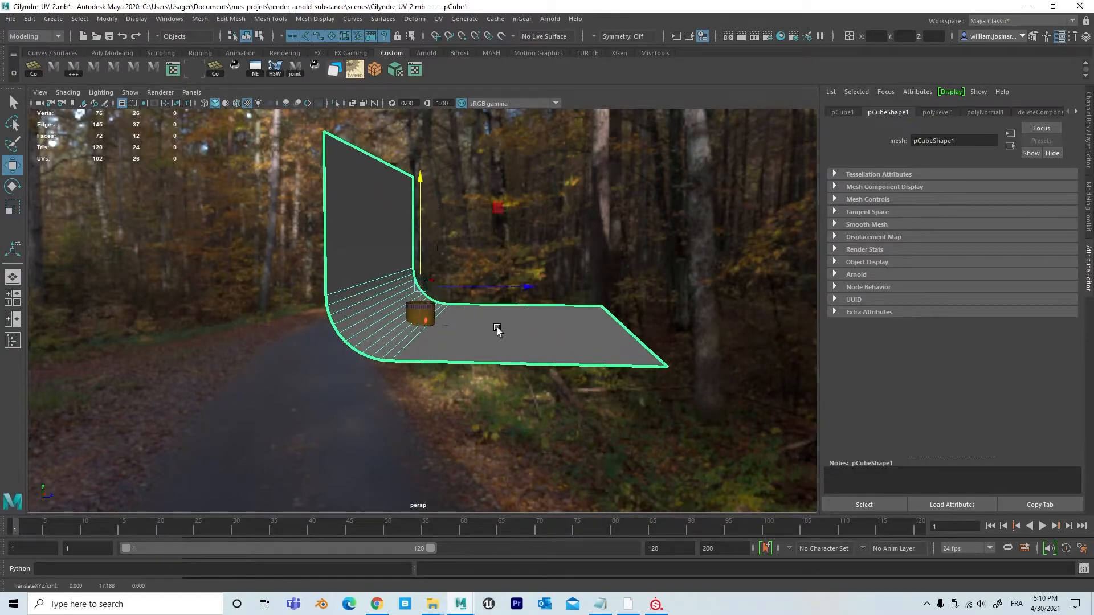
{"action": "left_click_drag", "start_coordinate": [513, 288], "coordinate": [418, 283]}
Fine-tune the backdrop's height to about 18.8 units so its floor meets the cylinder's base.
{"action": "right_click_drag", "start_coordinate": [398, 341], "coordinate": [780, 348], "text": "alt"}
{"action": "left_click_drag", "start_coordinate": [169, 182], "coordinate": [177, 186]}
{"action": "left_click_drag", "start_coordinate": [420, 332], "coordinate": [321, 346], "text": "alt"}
{"action": "left_click_drag", "start_coordinate": [323, 349], "coordinate": [347, 386], "text": "alt"}
{"action": "left_click_drag", "start_coordinate": [392, 164], "coordinate": [391, 164]}
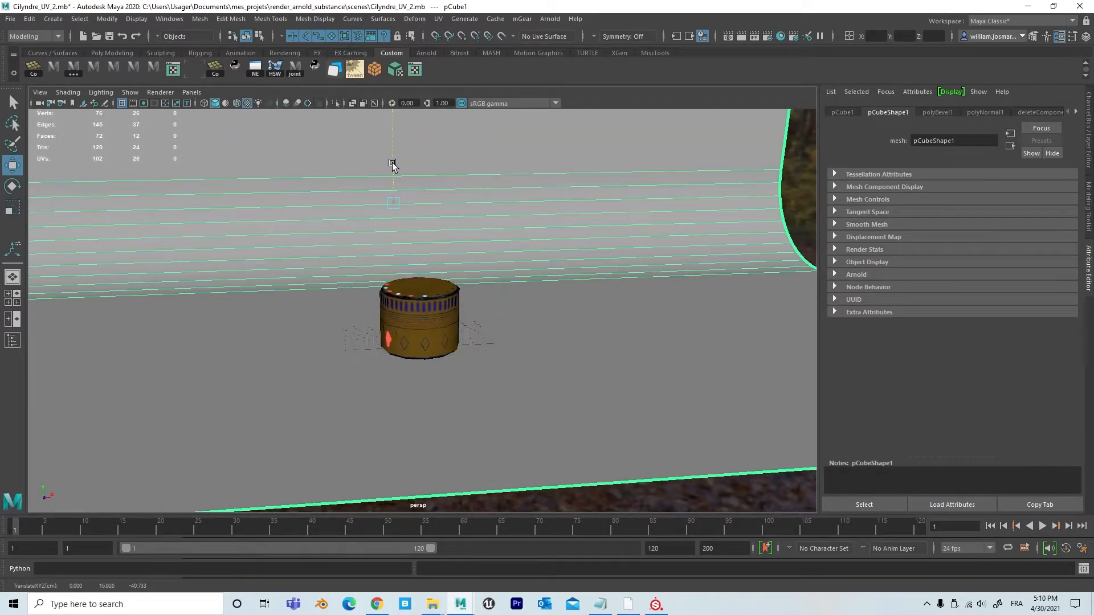
{"action": "left_click_drag", "start_coordinate": [417, 251], "coordinate": [437, 296], "text": "alt"}
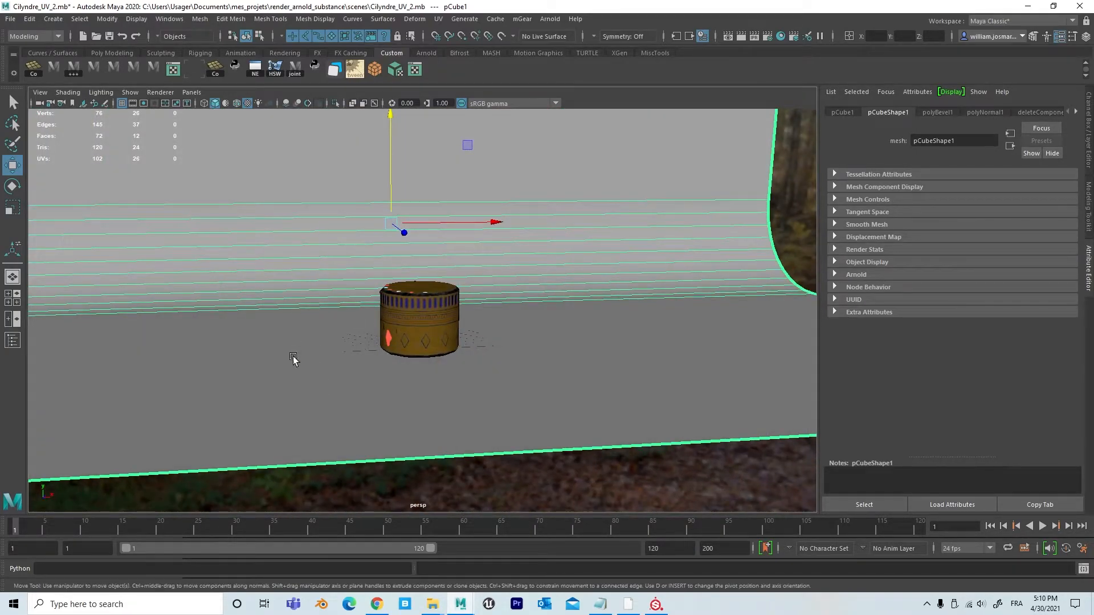
Create a polygon cube at the scene origin where the cylinder stands.
{"action": "left_click_drag", "start_coordinate": [329, 317], "coordinate": [415, 374], "text": "alt"}
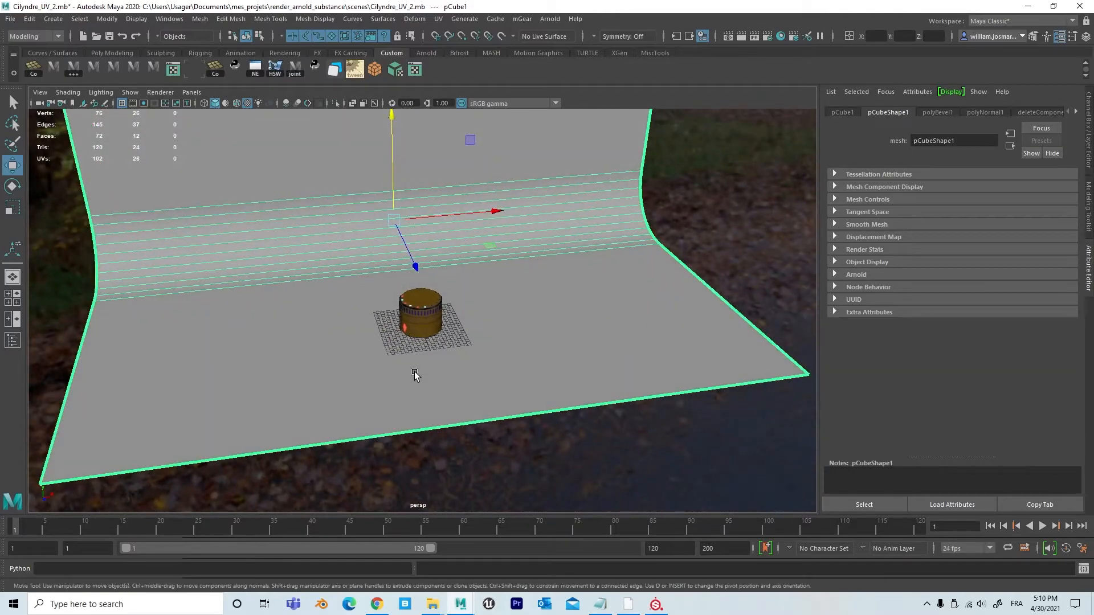
{"action": "right_click", "coordinate": [386, 359], "text": "shift"}
{"action": "right_click_drag", "start_coordinate": [386, 359], "coordinate": [387, 299], "text": "shift"}
{"action": "left_click", "coordinate": [719, 222]}
{"action": "right_click", "coordinate": [696, 215], "text": "shift"}
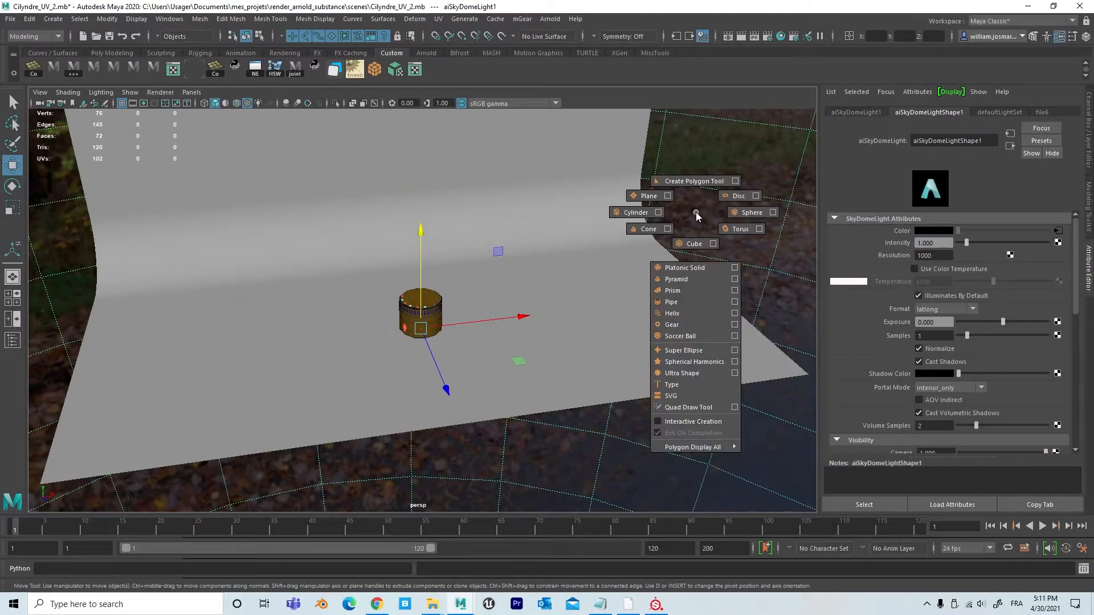
{"action": "left_click", "coordinate": [694, 243]}
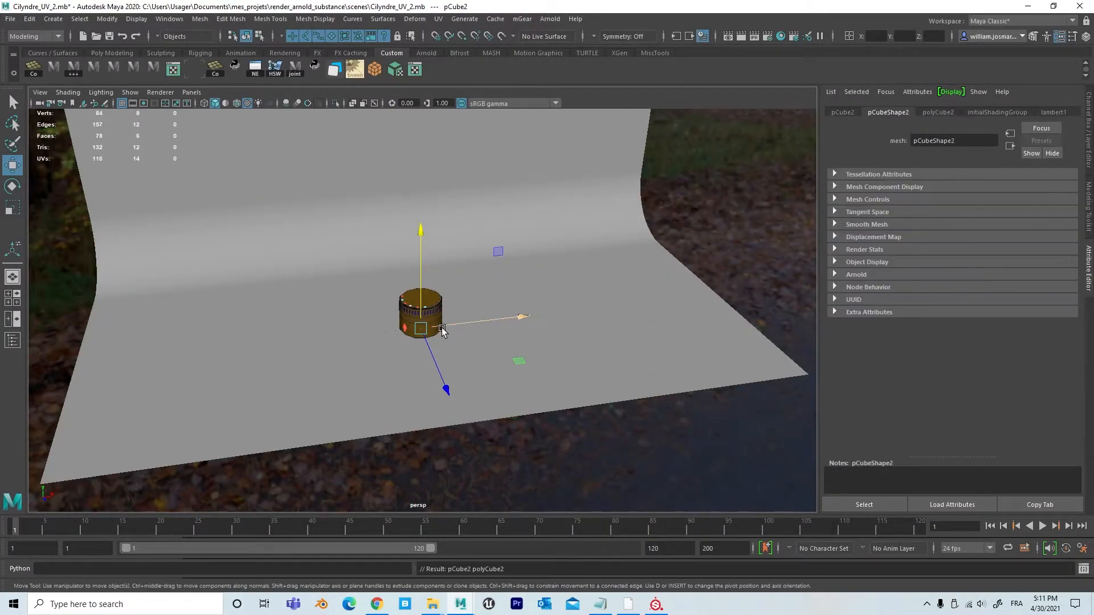
Scale the cube into a large thin upright panel and move it about 25 units along negative X, beside the cylinder.
{"action": "key", "text": "r"}
{"action": "left_click_drag", "start_coordinate": [421, 329], "coordinate": [587, 315]}
{"action": "left_click_drag", "start_coordinate": [515, 315], "coordinate": [368, 330]}
{"action": "left_click_drag", "start_coordinate": [446, 384], "coordinate": [458, 401]}
{"action": "key", "text": "w"}
{"action": "left_click_drag", "start_coordinate": [472, 326], "coordinate": [390, 330]}
Lengthen the side panel by moving its front end face outward along Z to about 39.4.
{"action": "left_click_drag", "start_coordinate": [350, 393], "coordinate": [353, 311], "text": "alt"}
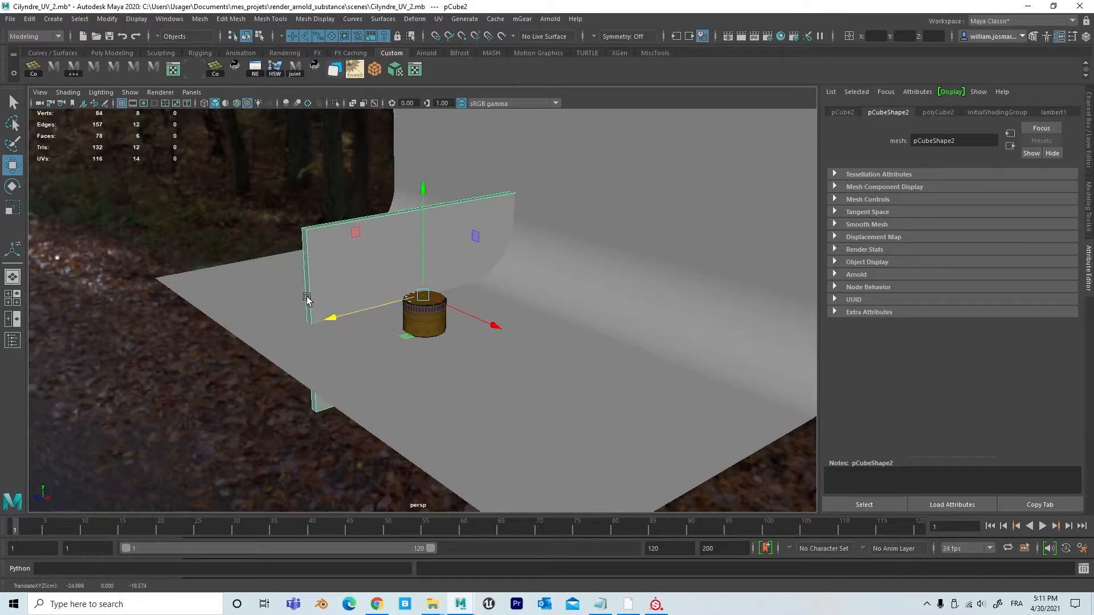
{"action": "right_click", "coordinate": [307, 289]}
{"action": "left_click", "coordinate": [307, 322]}
{"action": "left_click", "coordinate": [298, 326]}
{"action": "left_click_drag", "start_coordinate": [297, 328], "coordinate": [242, 341]}
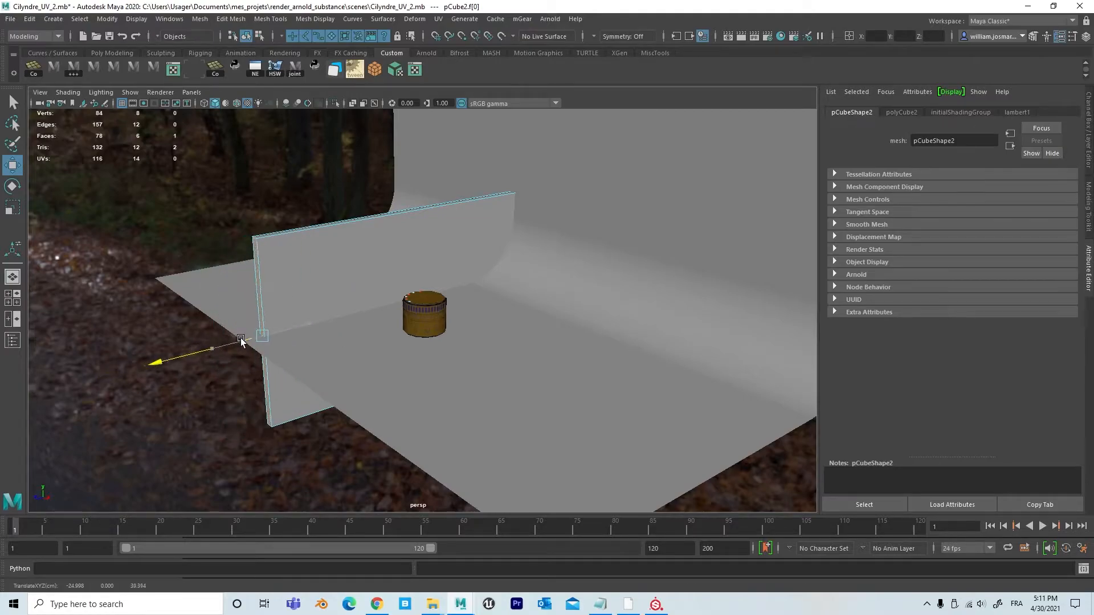
{"action": "left_click", "coordinate": [185, 243]}
Show the 960 x 540 resolution gate and frame the cylinder close up, seen slightly from above.
{"action": "left_click_drag", "start_coordinate": [312, 301], "coordinate": [341, 308], "text": "alt"}
{"action": "right_click_drag", "start_coordinate": [343, 310], "coordinate": [915, 363], "text": "alt"}
{"action": "middle_click_drag", "start_coordinate": [593, 314], "coordinate": [478, 278], "text": "alt"}
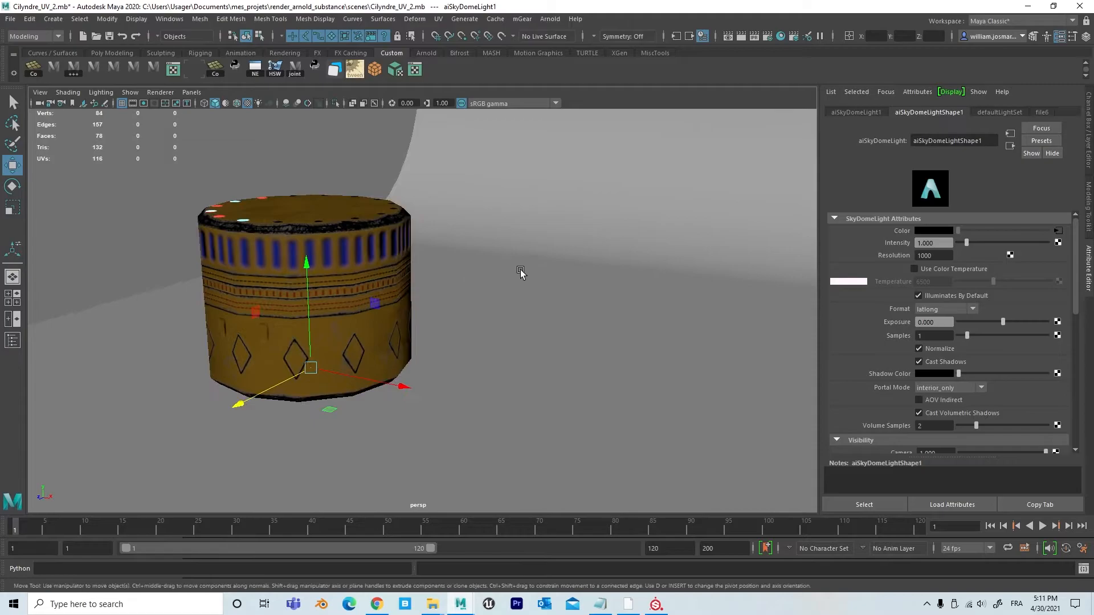
{"action": "left_click_drag", "start_coordinate": [520, 273], "coordinate": [562, 271], "text": "alt"}
{"action": "right_click_drag", "start_coordinate": [486, 281], "coordinate": [501, 277], "text": "alt"}
{"action": "middle_click_drag", "start_coordinate": [500, 278], "coordinate": [615, 283], "text": "alt"}
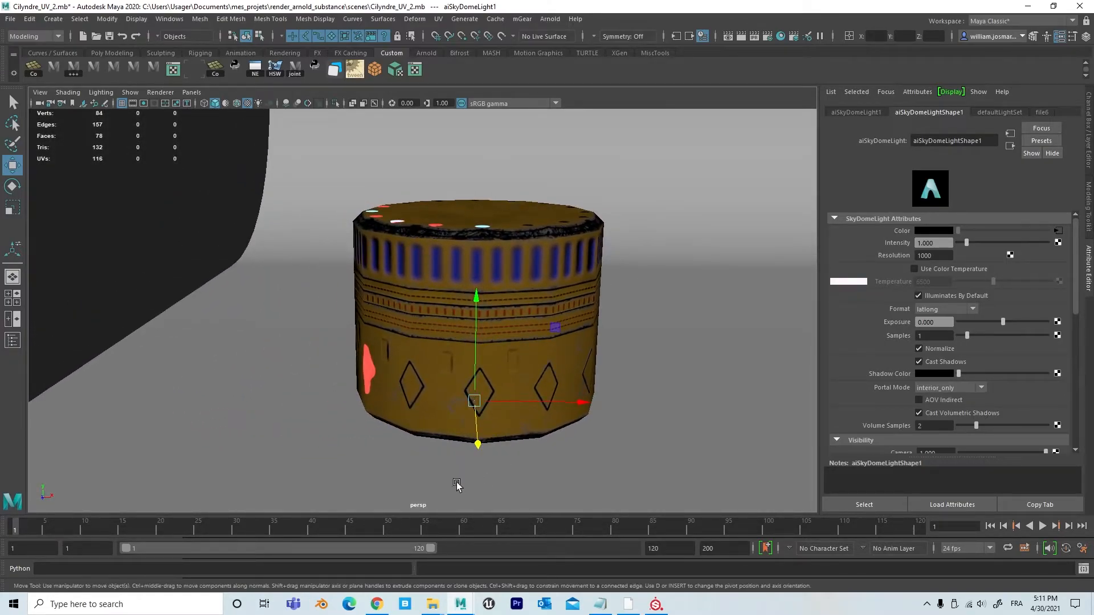
{"action": "left_click", "coordinate": [145, 103]}
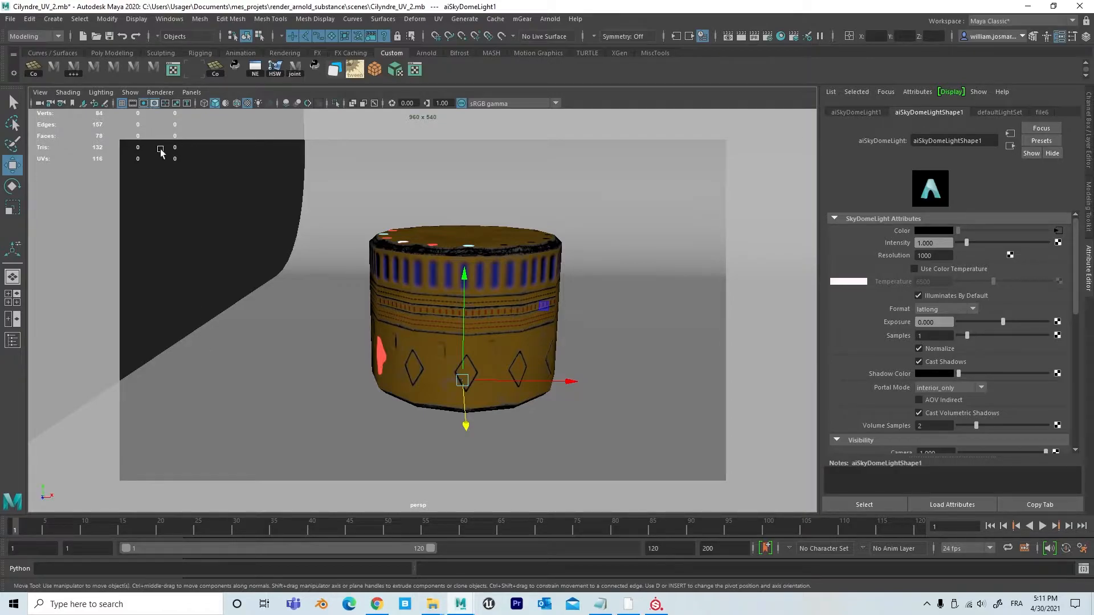
{"action": "right_click_drag", "start_coordinate": [518, 327], "coordinate": [614, 328], "text": "alt"}
{"action": "left_click_drag", "start_coordinate": [614, 324], "coordinate": [549, 326], "text": "alt"}
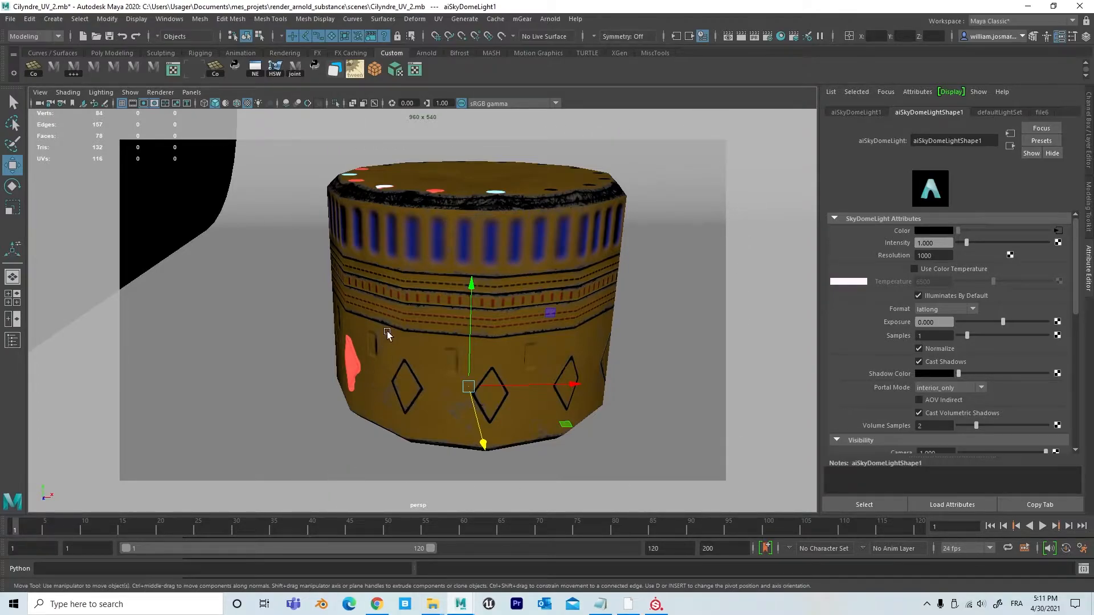
{"action": "left_click_drag", "start_coordinate": [318, 248], "coordinate": [319, 254], "text": "alt"}
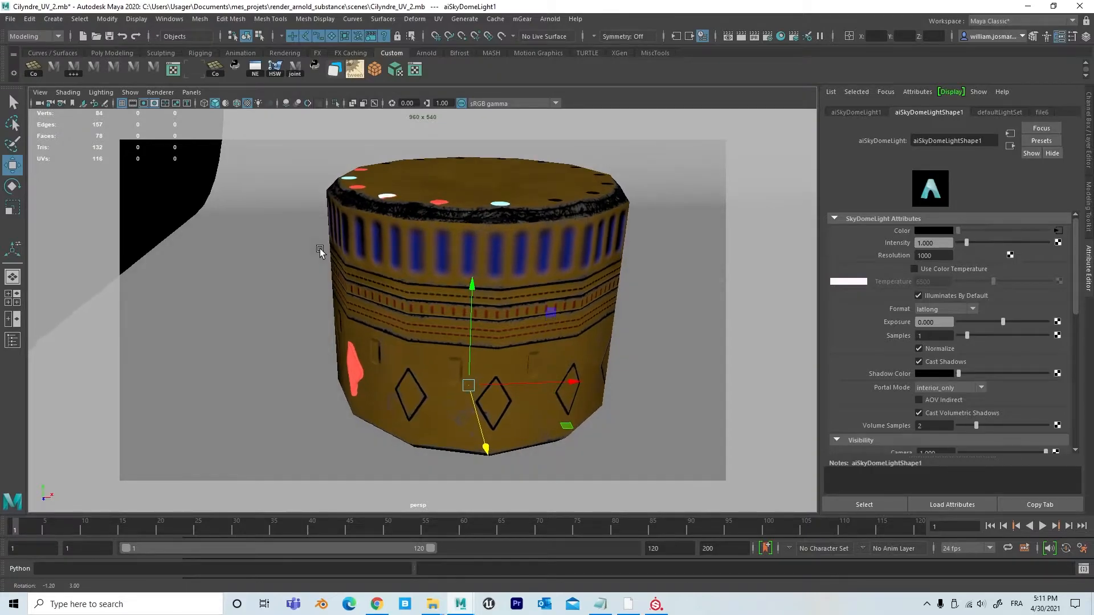
{"action": "right_click_drag", "start_coordinate": [344, 259], "coordinate": [325, 260], "text": "alt"}
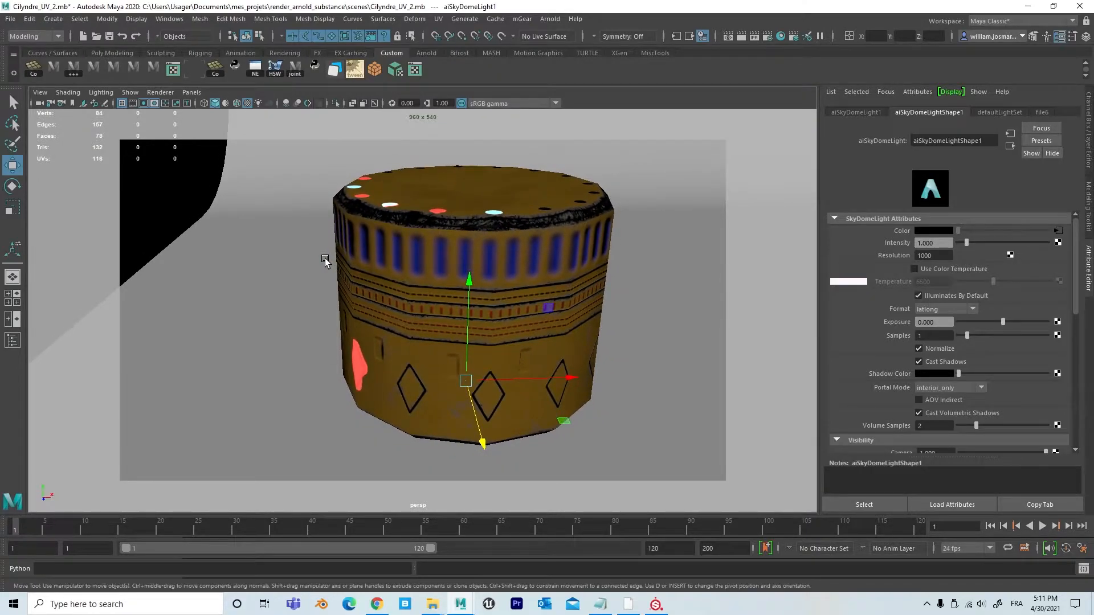
Render the framed view in the Arnold RenderView and place its window clear of the attribute settings.
{"action": "left_click", "coordinate": [549, 18]}
{"action": "left_click", "coordinate": [572, 40]}
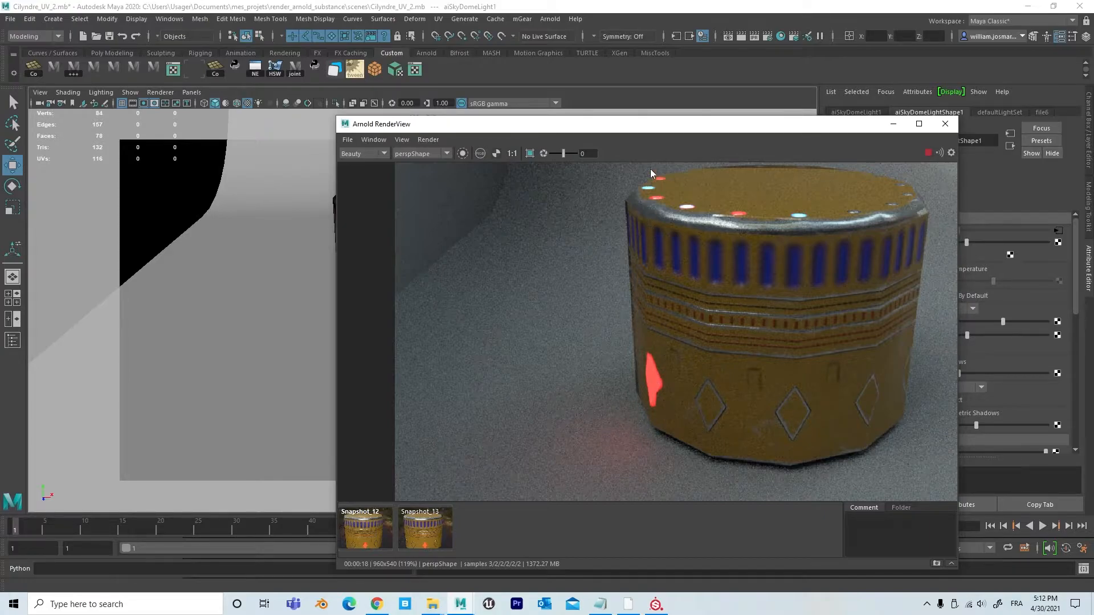
{"action": "left_click_drag", "start_coordinate": [649, 127], "coordinate": [527, 222]}
Select the sky dome light in the Hypershade and set its Samples to 10.
{"action": "left_click_drag", "start_coordinate": [1093, 91], "coordinate": [527, 90]}
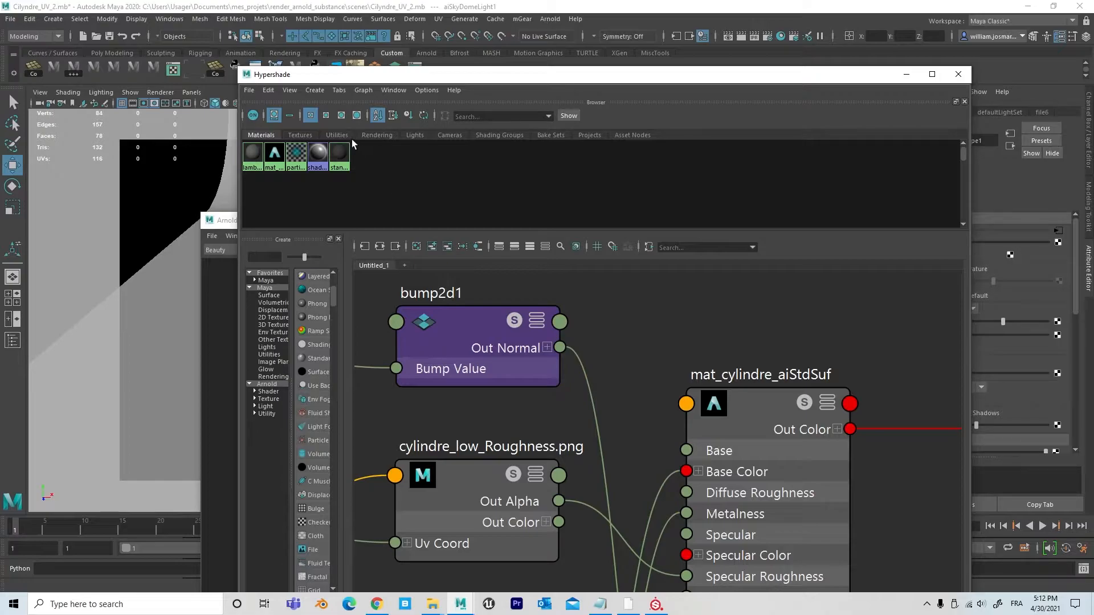
{"action": "left_click", "coordinate": [416, 135]}
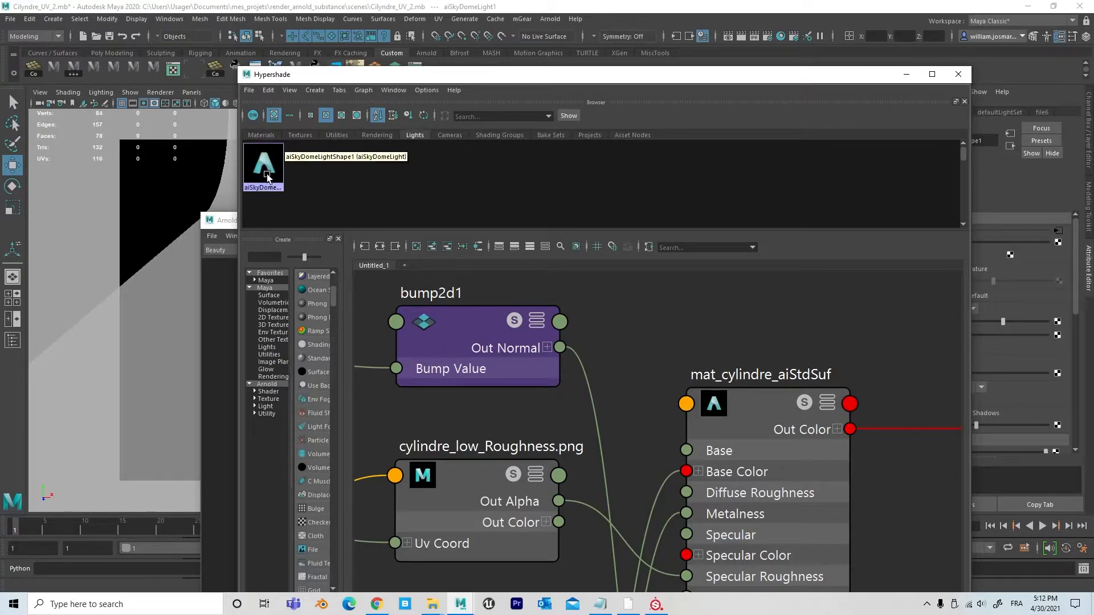
{"action": "left_click_drag", "start_coordinate": [267, 176], "coordinate": [279, 172]}
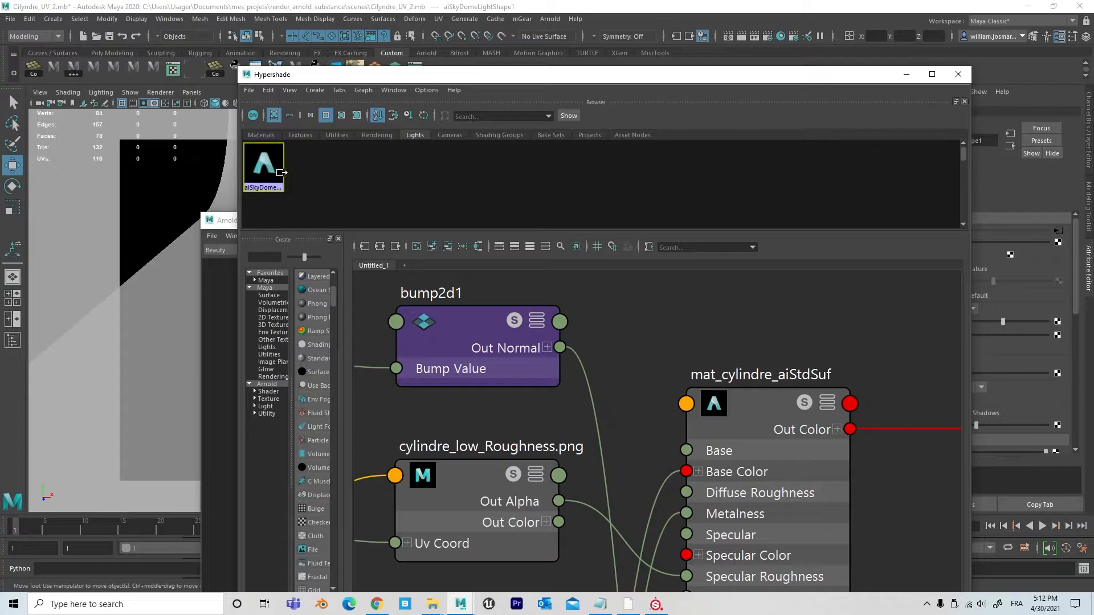
{"action": "left_click_drag", "start_coordinate": [686, 74], "coordinate": [1093, 142]}
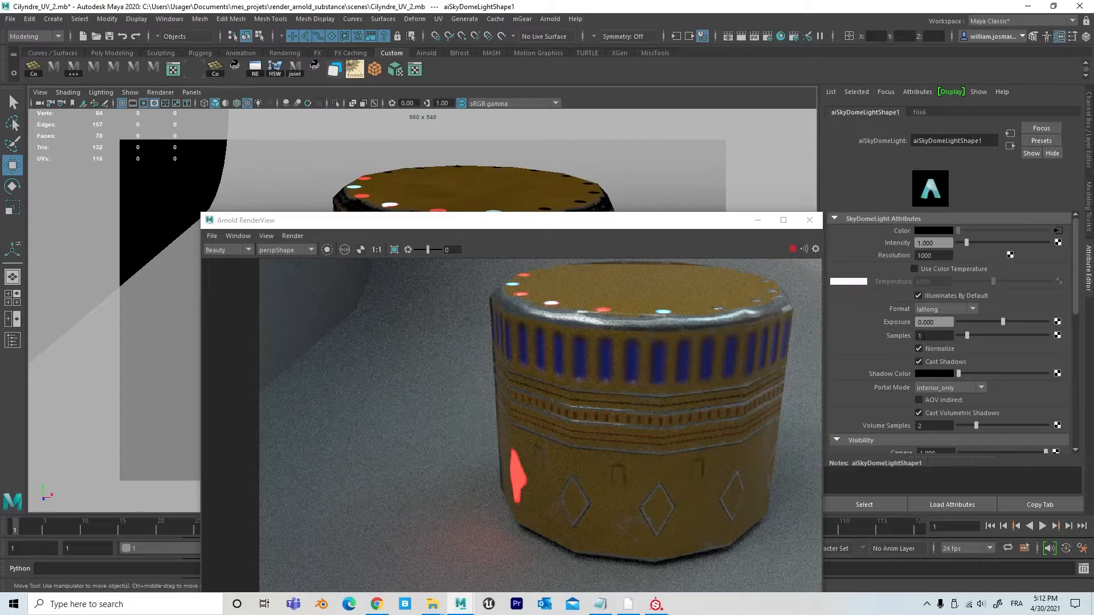
{"action": "left_click", "coordinate": [920, 336]}
{"action": "type", "text": "0"}
{"action": "key", "text": "Return"}
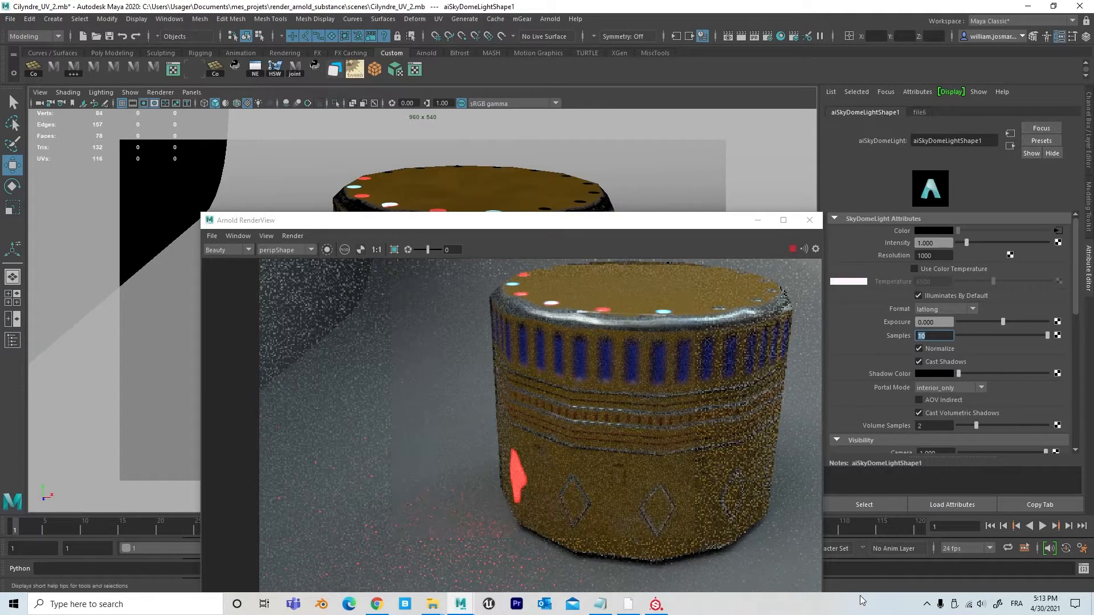
Restrict the Arnold render to a crop region around the red glow beside the cylinder's base, redrawing the region larger.
{"action": "left_click_drag", "start_coordinate": [623, 226], "coordinate": [566, 120]}
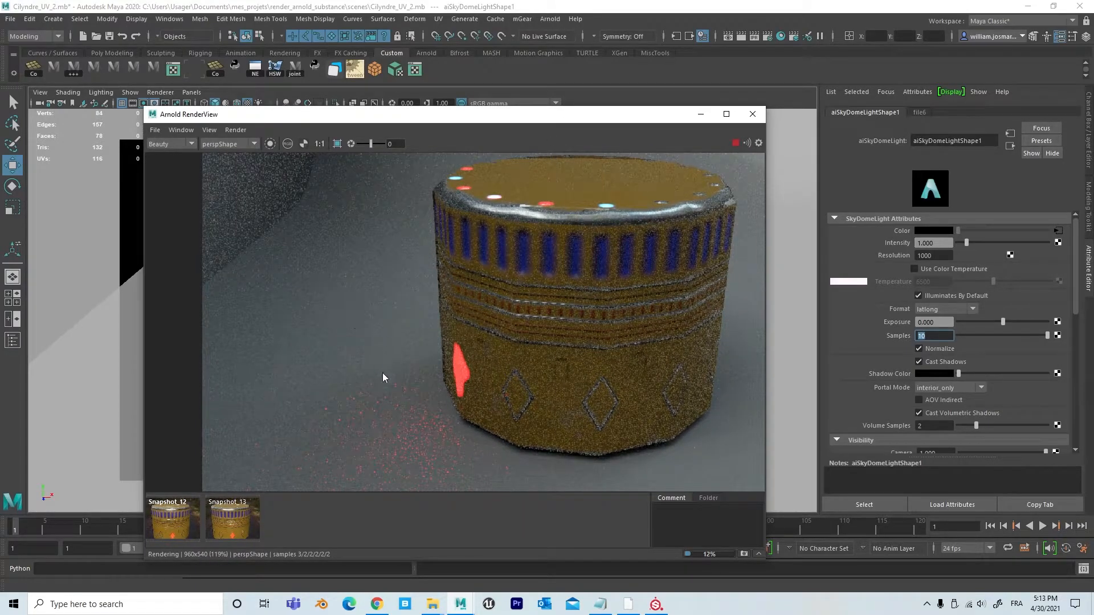
{"action": "left_click", "coordinate": [337, 144]}
{"action": "left_click_drag", "start_coordinate": [374, 435], "coordinate": [443, 394]}
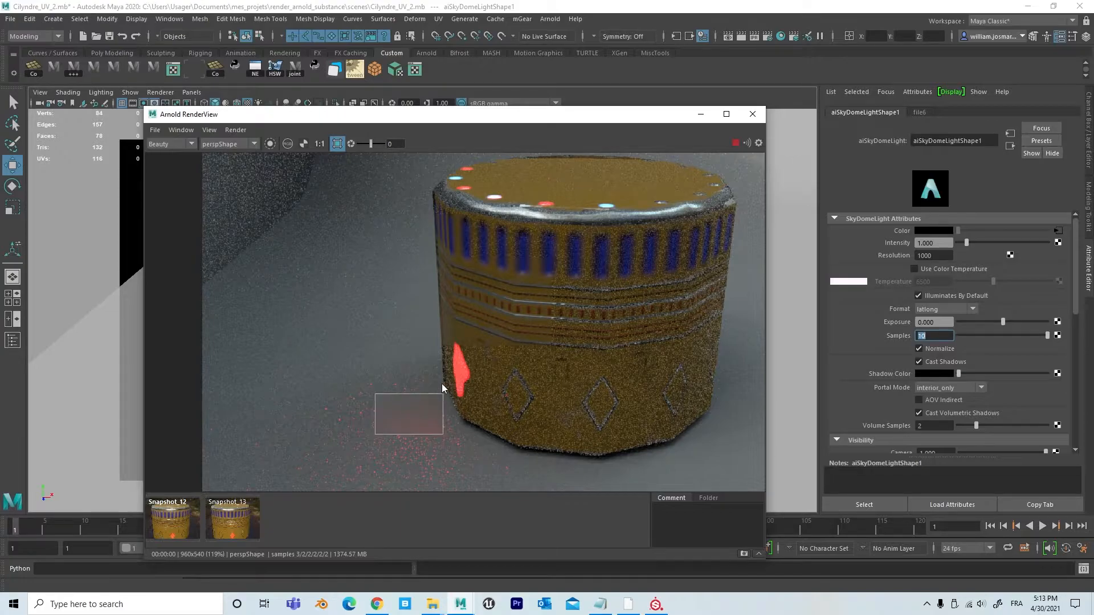
{"action": "left_click_drag", "start_coordinate": [442, 393], "coordinate": [493, 375]}
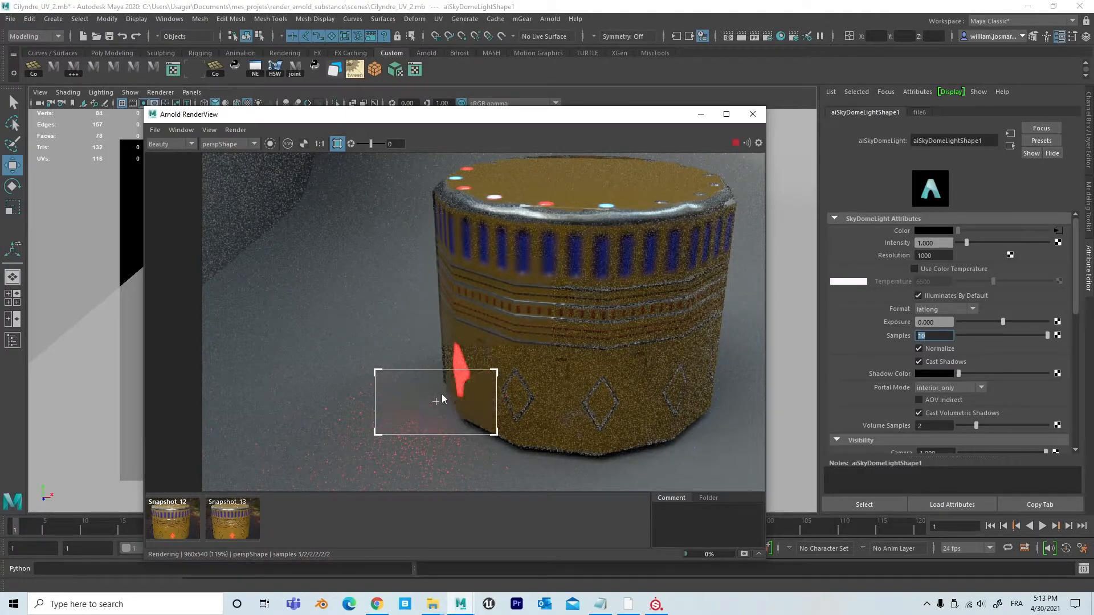
{"action": "left_click", "coordinate": [338, 143]}
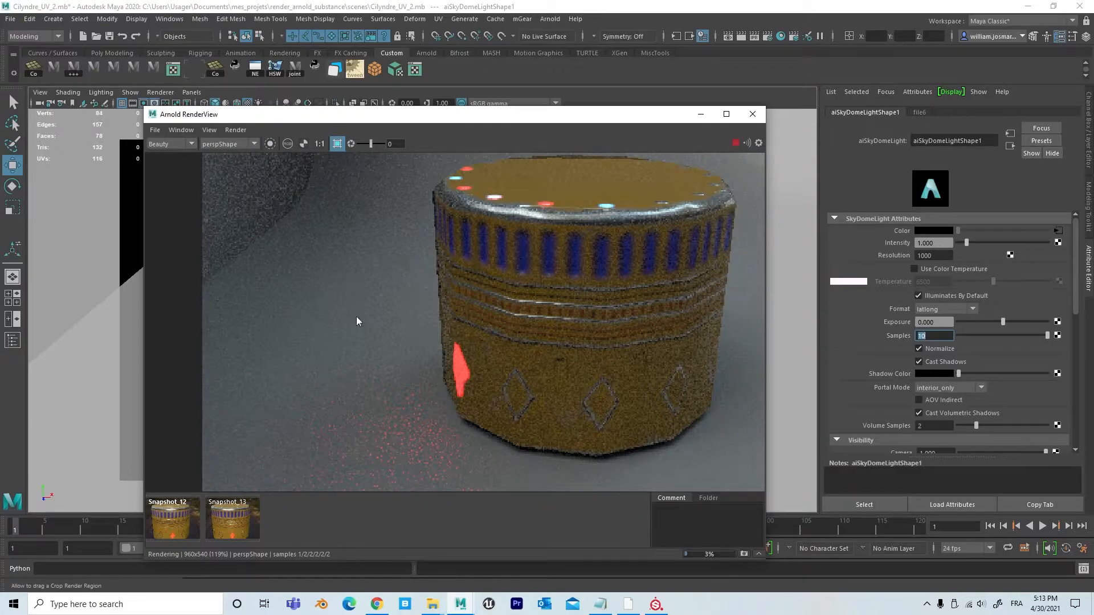
{"action": "left_click_drag", "start_coordinate": [329, 430], "coordinate": [486, 348]}
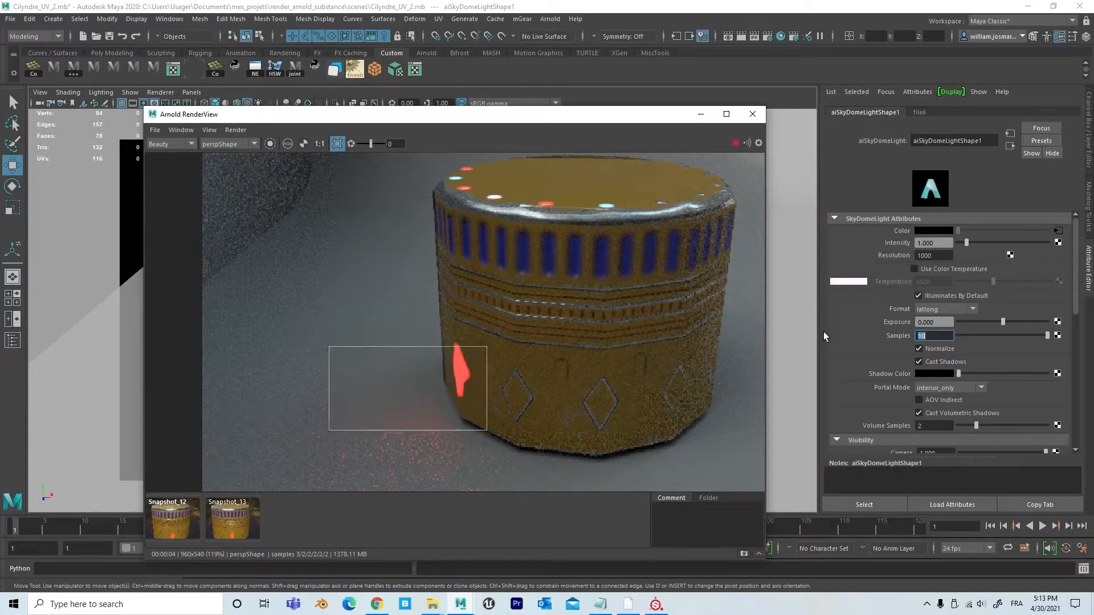
Try 20 Samples on the sky dome light, and settle on 2.
{"action": "left_click", "coordinate": [936, 335]}
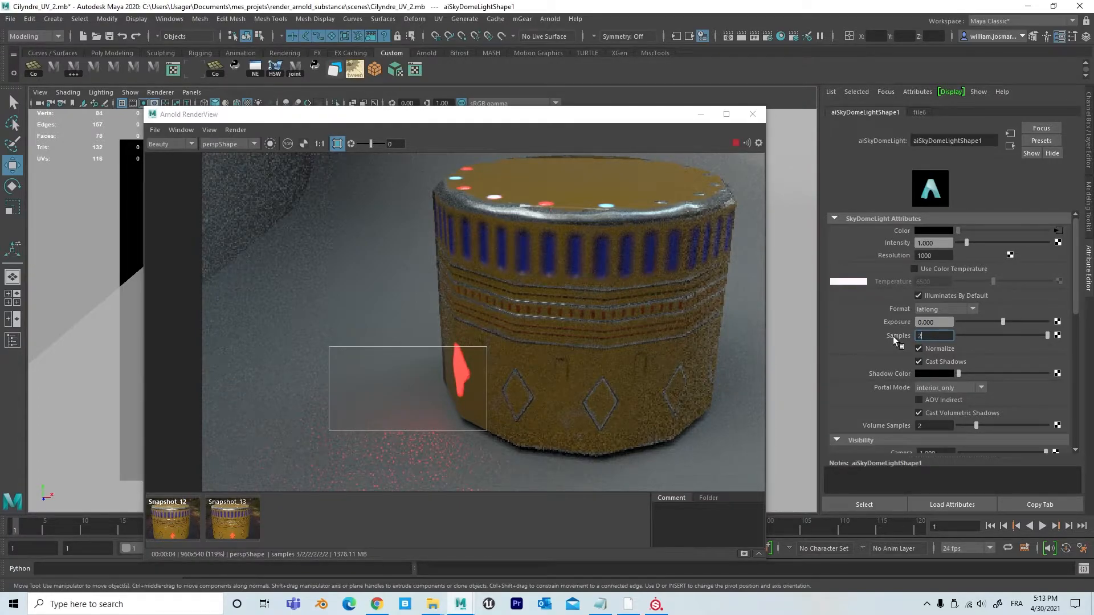
{"action": "type", "text": "20"}
{"action": "key", "text": "Return"}
{"action": "type", "text": "2"}
{"action": "key", "text": "Return"}
Set the emission weight of mat_cylindre_aiStdSuf to 25 and re-render the full frame without the crop region.
{"action": "left_click_drag", "start_coordinate": [1093, 91], "coordinate": [557, 74]}
{"action": "left_click", "coordinate": [763, 420]}
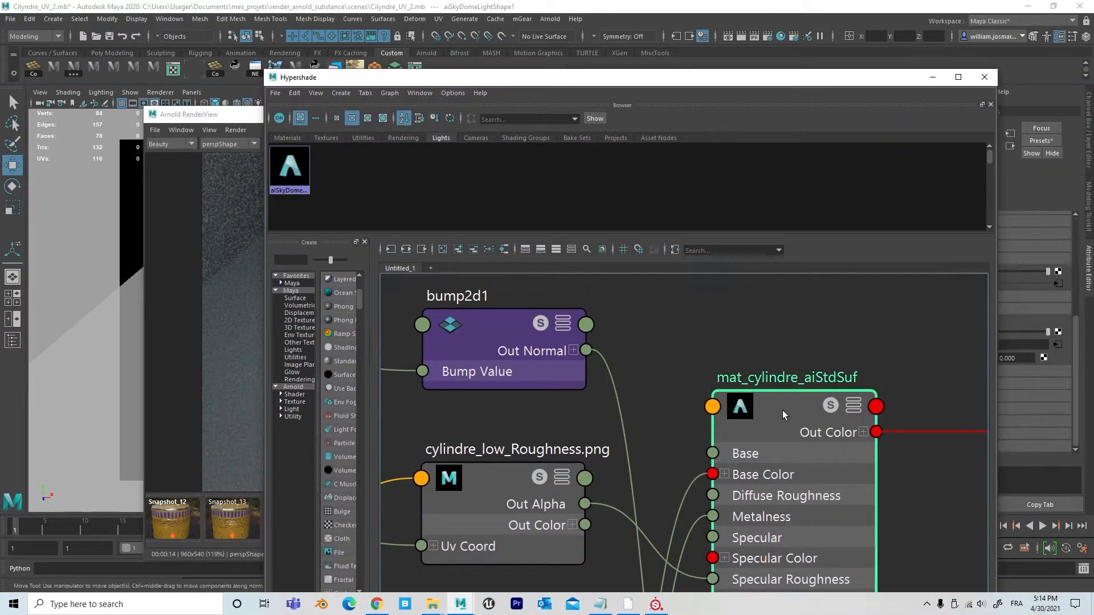
{"action": "left_click_drag", "start_coordinate": [717, 84], "coordinate": [1093, 142]}
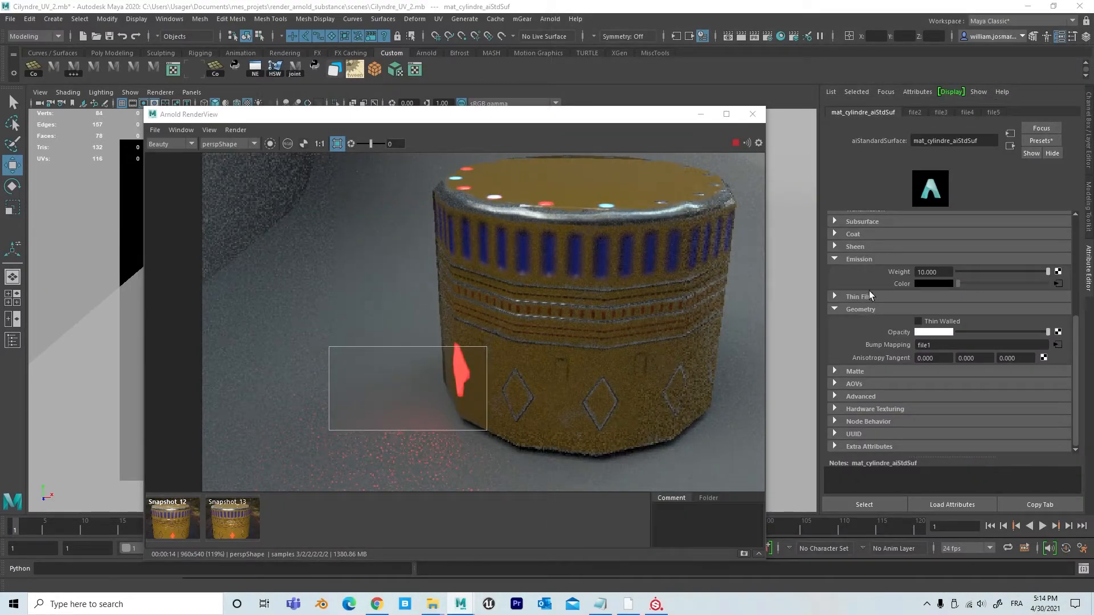
{"action": "left_click_drag", "start_coordinate": [949, 271], "coordinate": [903, 271]}
{"action": "type", "text": "25"}
{"action": "key", "text": "Return"}
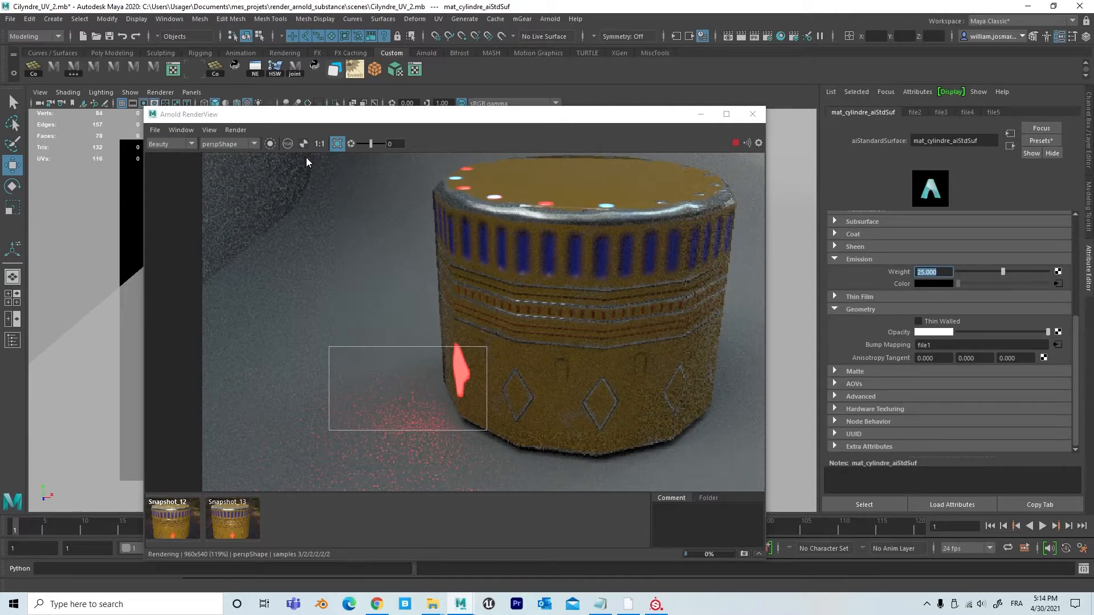
{"action": "left_click", "coordinate": [336, 145]}
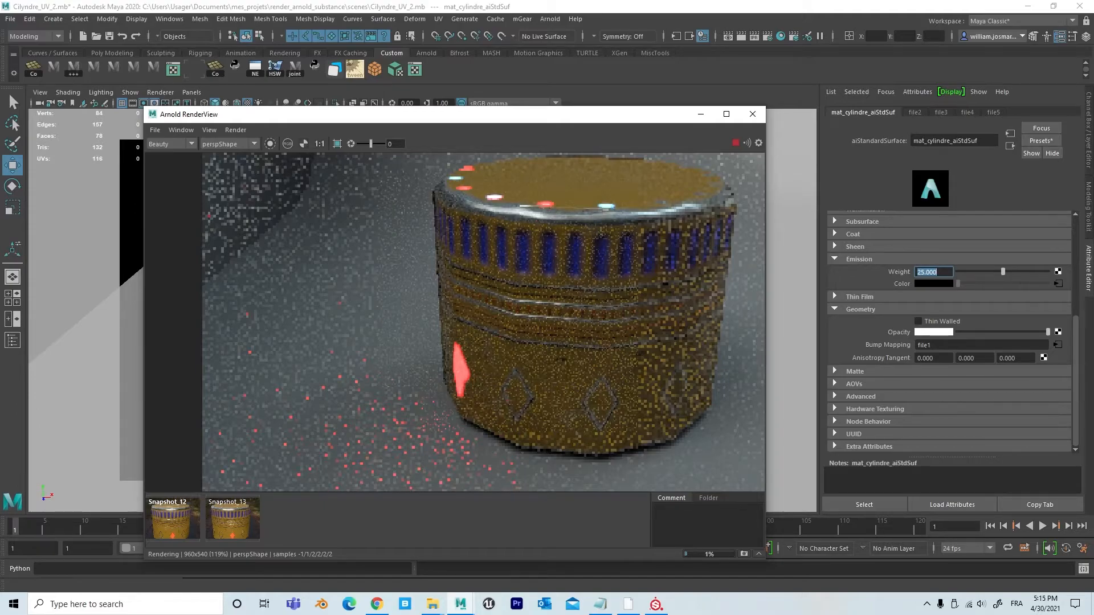
Save the scene and stop the Arnold render, clearing its window away from the viewport.
{"action": "key", "text": "ctrl+s"}
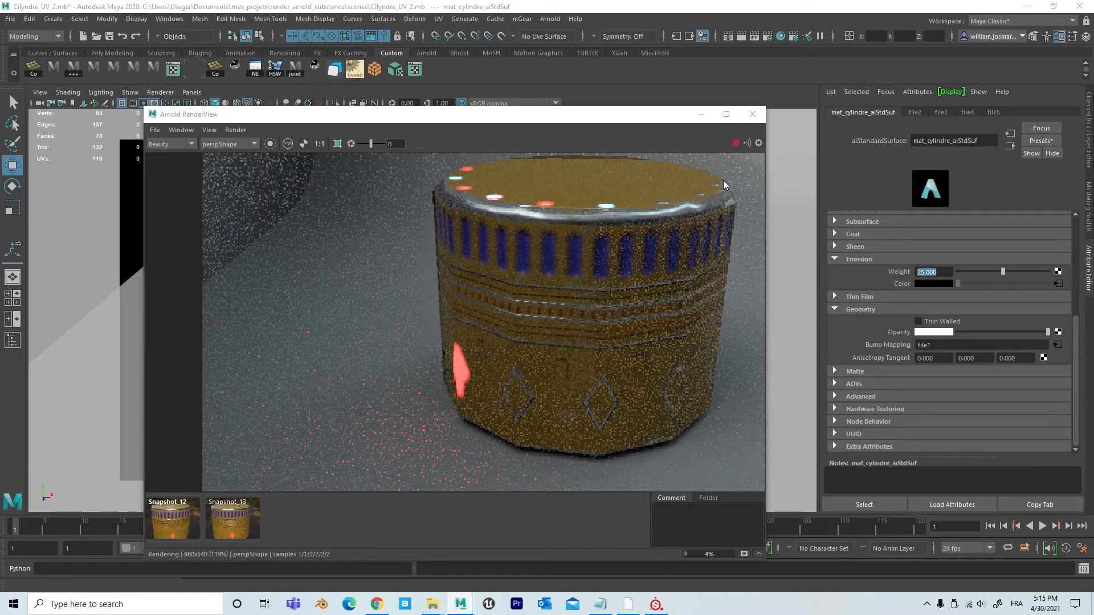
{"action": "left_click", "coordinate": [735, 143]}
{"action": "left_click_drag", "start_coordinate": [599, 118], "coordinate": [1093, 170]}
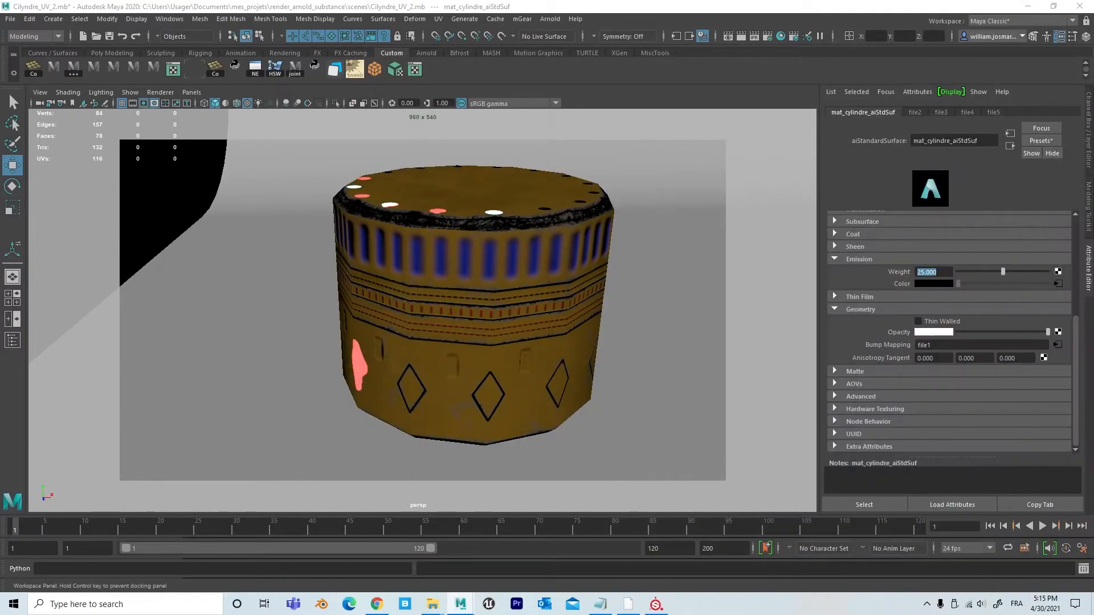
Rotate the cylinder about its vertical axis so the red glowing diamond turns to the right front of the view.
{"action": "right_click_drag", "start_coordinate": [599, 405], "coordinate": [449, 399], "text": "alt"}
{"action": "middle_click_drag", "start_coordinate": [525, 346], "coordinate": [615, 334], "text": "alt"}
{"action": "left_click_drag", "start_coordinate": [575, 335], "coordinate": [538, 350], "text": "alt"}
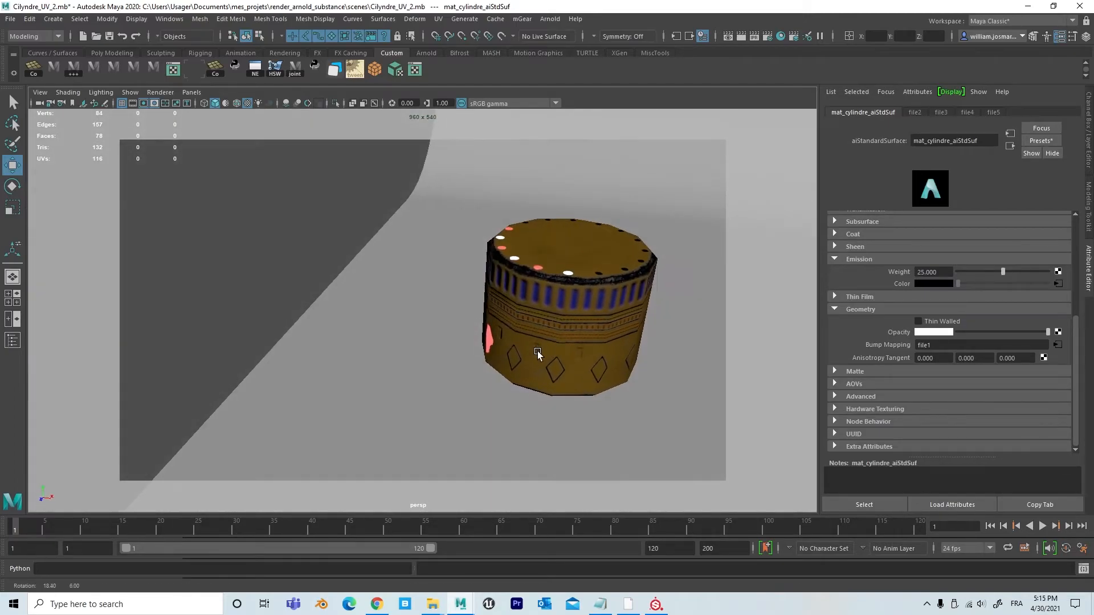
{"action": "left_click", "coordinate": [551, 306]}
{"action": "key", "text": "e"}
{"action": "key", "text": "w"}
{"action": "key", "text": "e"}
{"action": "left_click_drag", "start_coordinate": [552, 337], "coordinate": [742, 335]}
{"action": "left_click_drag", "start_coordinate": [576, 356], "coordinate": [539, 340]}
{"action": "right_click_drag", "start_coordinate": [555, 339], "coordinate": [485, 330], "text": "alt"}
{"action": "left_click_drag", "start_coordinate": [485, 330], "coordinate": [542, 331], "text": "alt"}
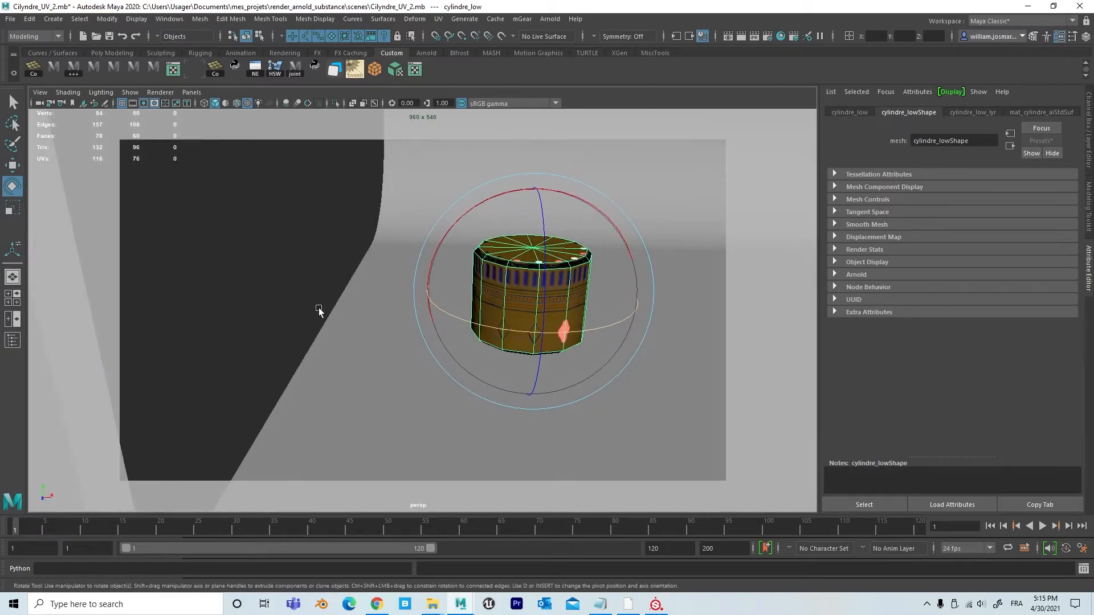
Move the thin side panel farther away from the cylinder along negative X.
{"action": "left_click", "coordinate": [269, 289]}
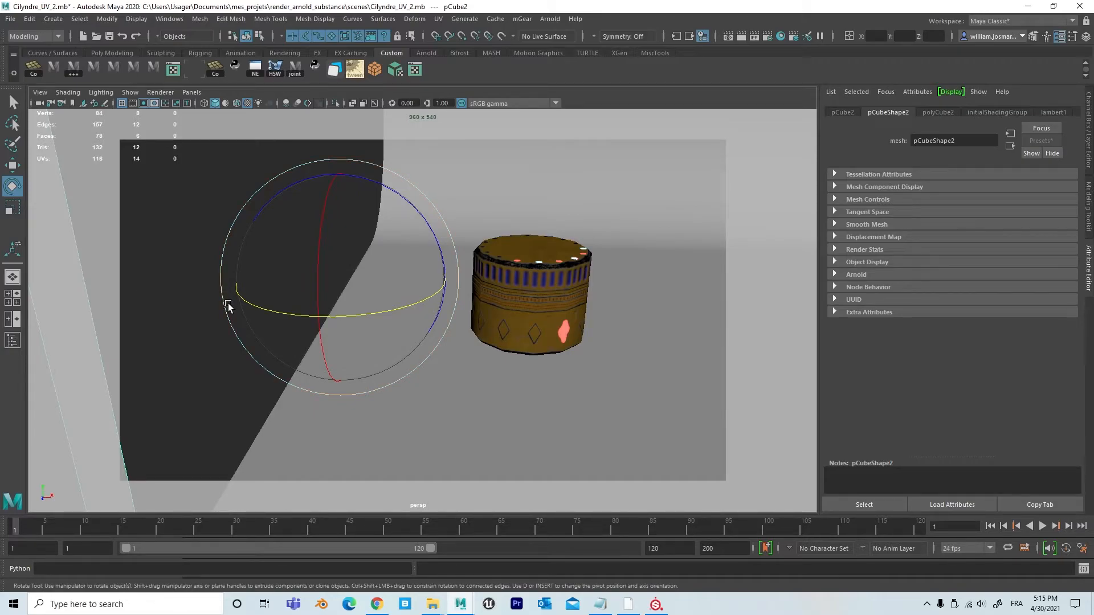
{"action": "key", "text": "w"}
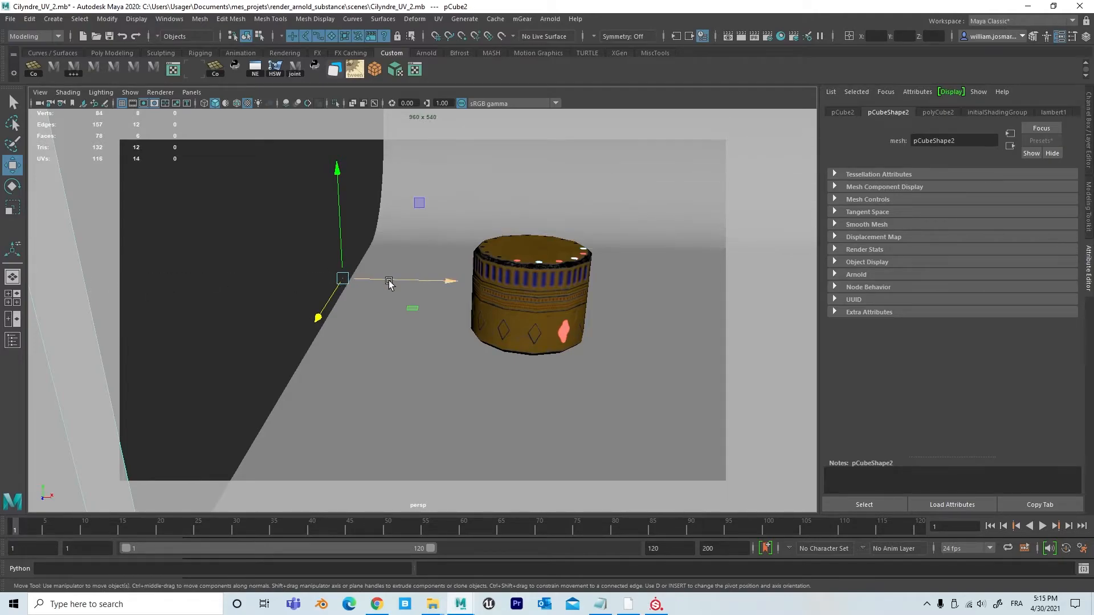
{"action": "left_click_drag", "start_coordinate": [388, 280], "coordinate": [1, 296]}
Frame the cylinder from a higher angle against the backdrop and restart the Arnold render.
{"action": "left_click_drag", "start_coordinate": [488, 319], "coordinate": [565, 333], "text": "alt"}
{"action": "middle_click_drag", "start_coordinate": [566, 333], "coordinate": [523, 325], "text": "alt"}
{"action": "left_click_drag", "start_coordinate": [523, 325], "coordinate": [518, 351], "text": "alt"}
{"action": "left_click_drag", "start_coordinate": [1092, 239], "coordinate": [381, 106]}
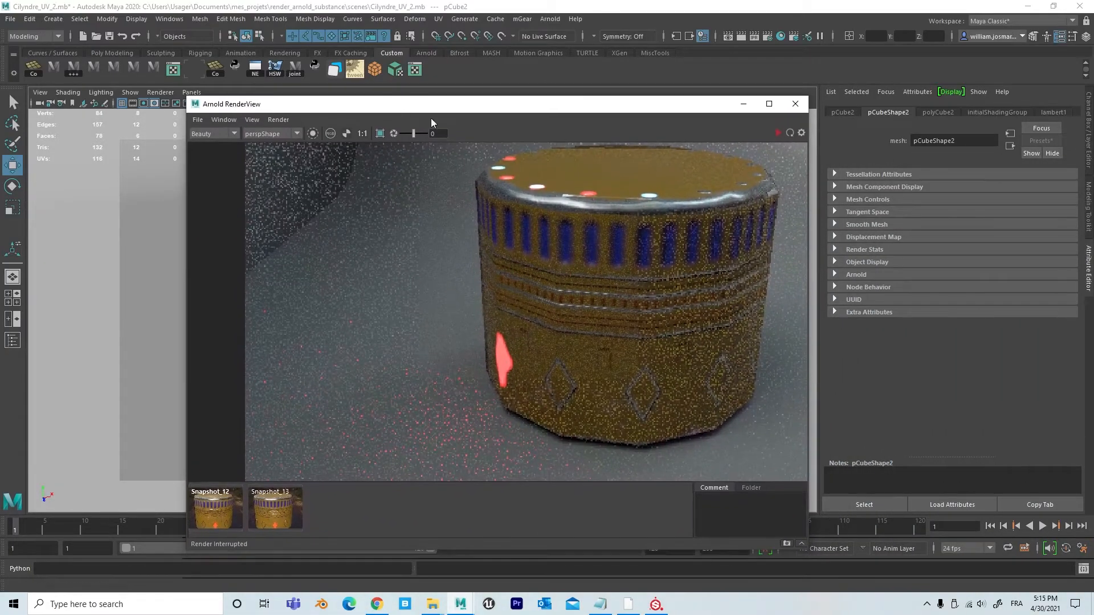
{"action": "left_click", "coordinate": [777, 132]}
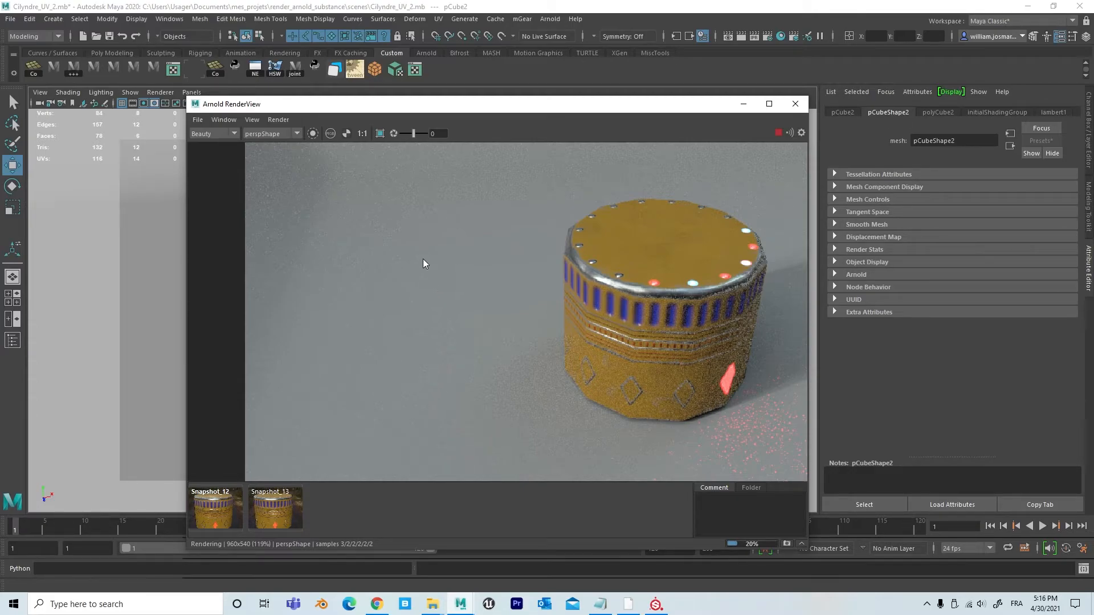
Review the image size presets in the Render Settings, keep HD_540, and bring the Arnold render back into view.
{"action": "left_click_drag", "start_coordinate": [406, 108], "coordinate": [1091, 122]}
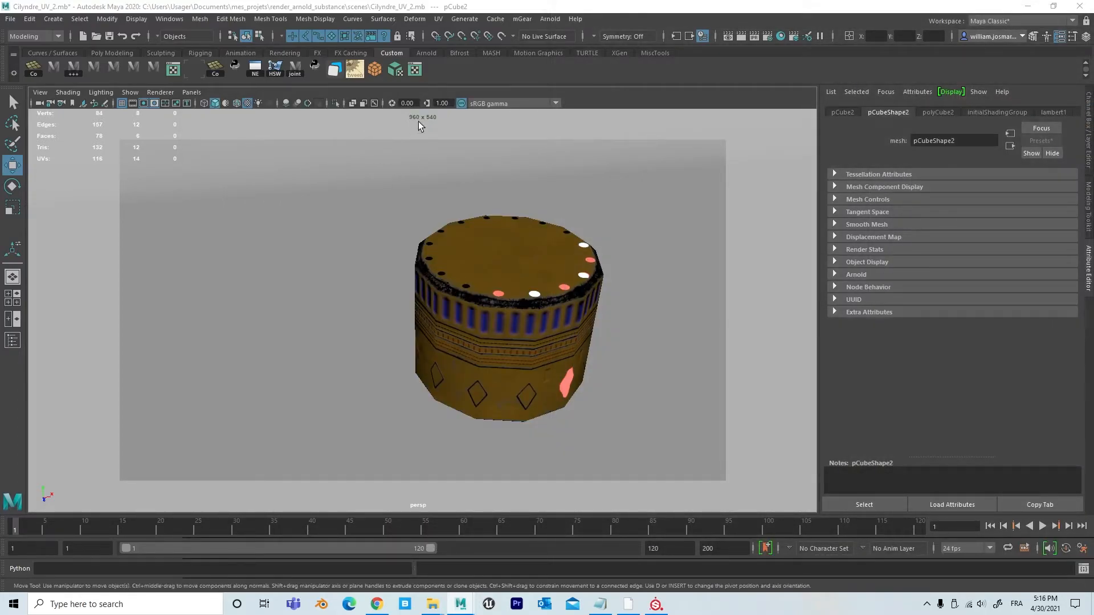
{"action": "left_click", "coordinate": [769, 37]}
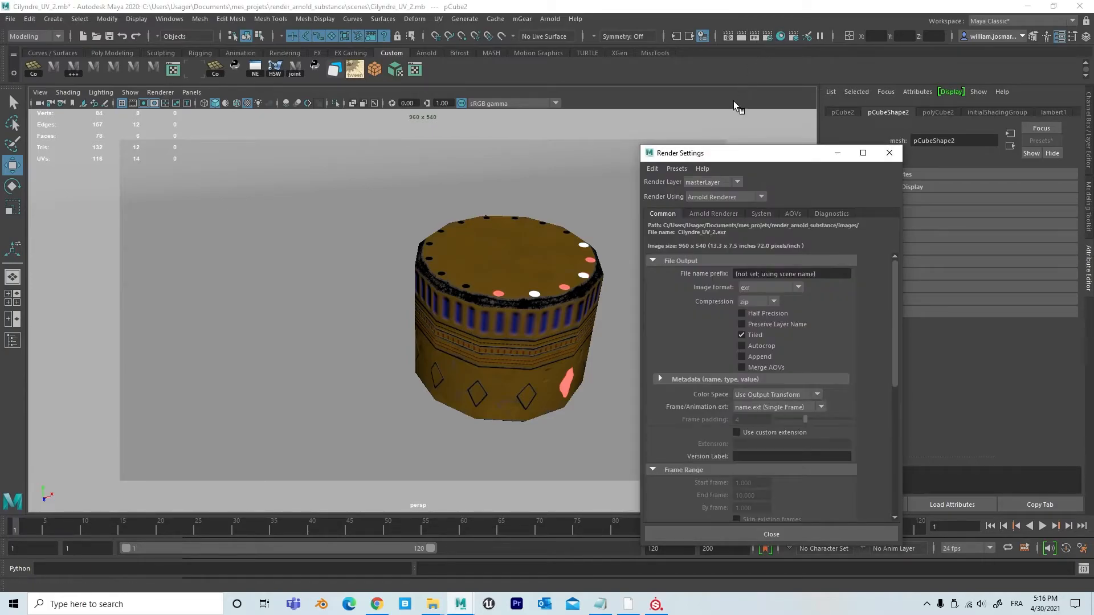
{"action": "left_click_drag", "start_coordinate": [724, 155], "coordinate": [472, 87]}
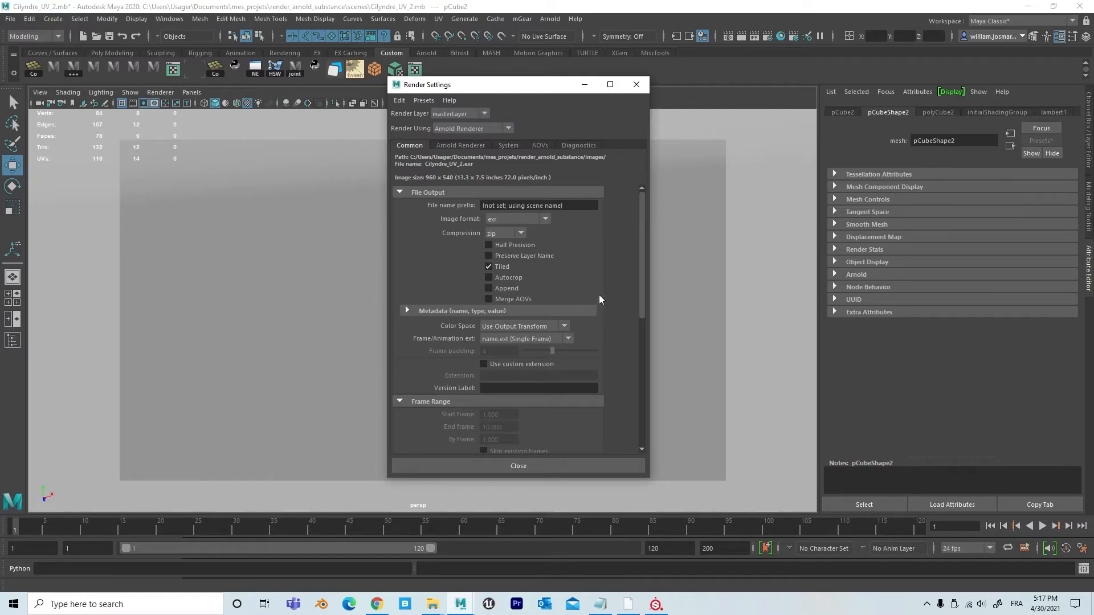
{"action": "scroll", "coordinate": [600, 295], "scroll_direction": "down", "scroll_amount": 6}
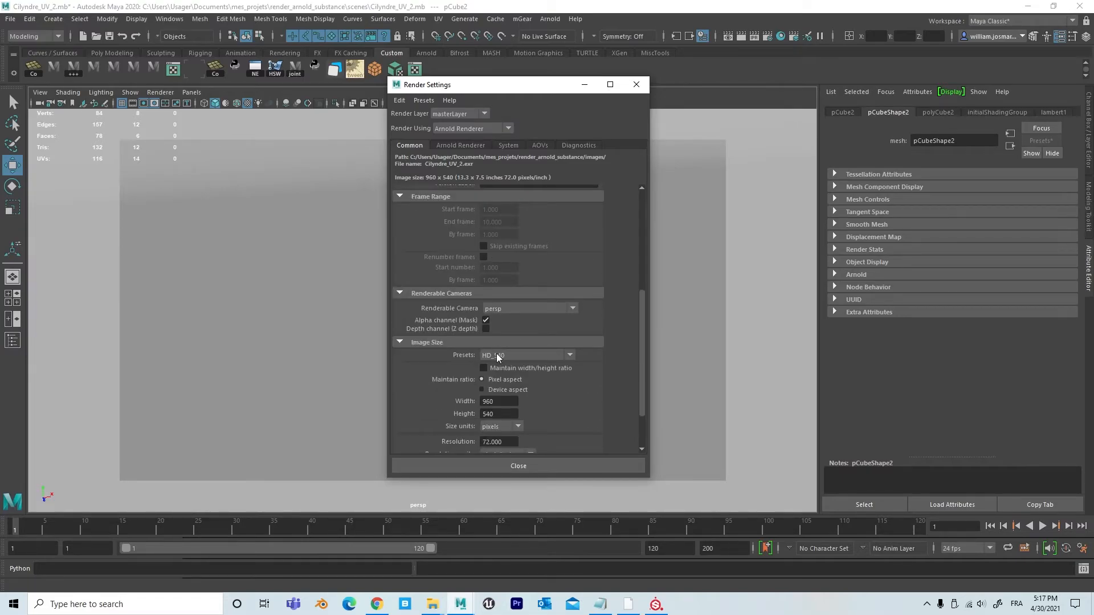
{"action": "left_click", "coordinate": [497, 353]}
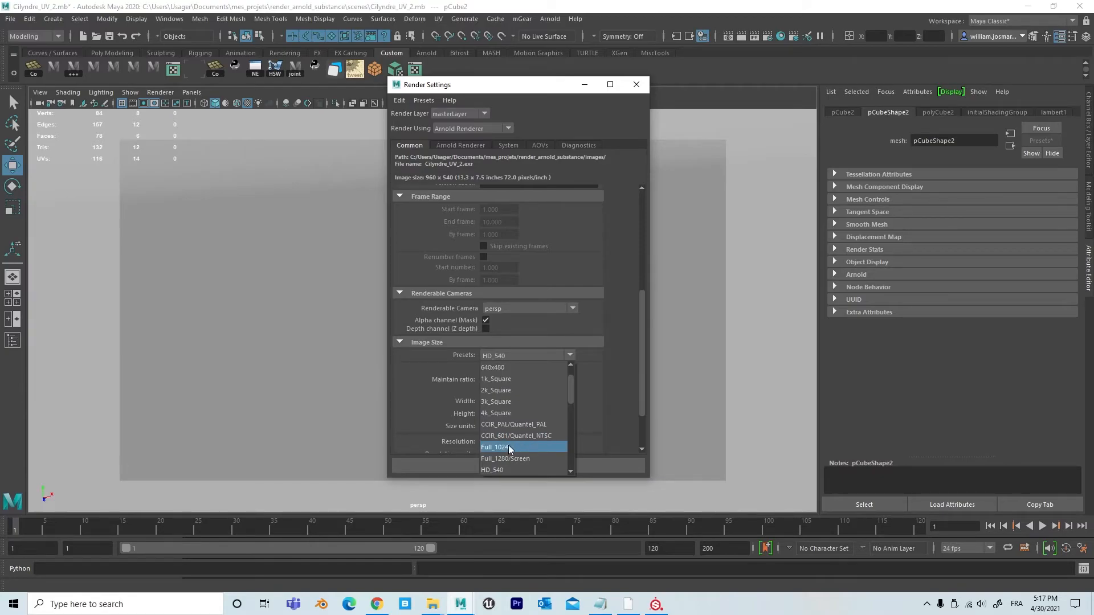
{"action": "scroll", "coordinate": [529, 434], "scroll_direction": "down", "scroll_amount": 1}
{"action": "scroll", "coordinate": [529, 432], "scroll_direction": "down", "scroll_amount": 1}
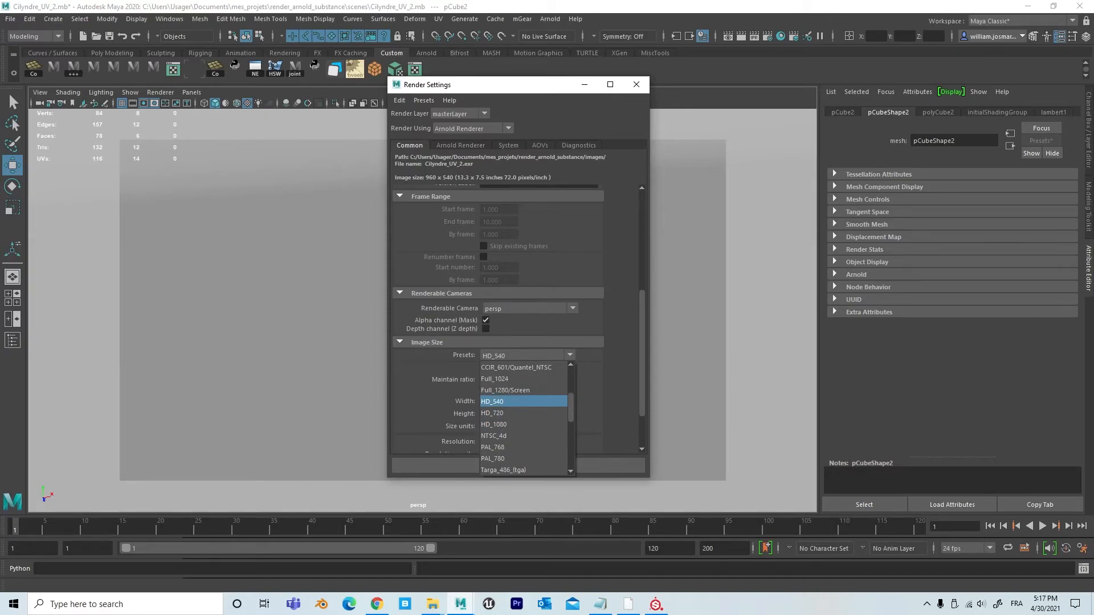
{"action": "left_click", "coordinate": [512, 401]}
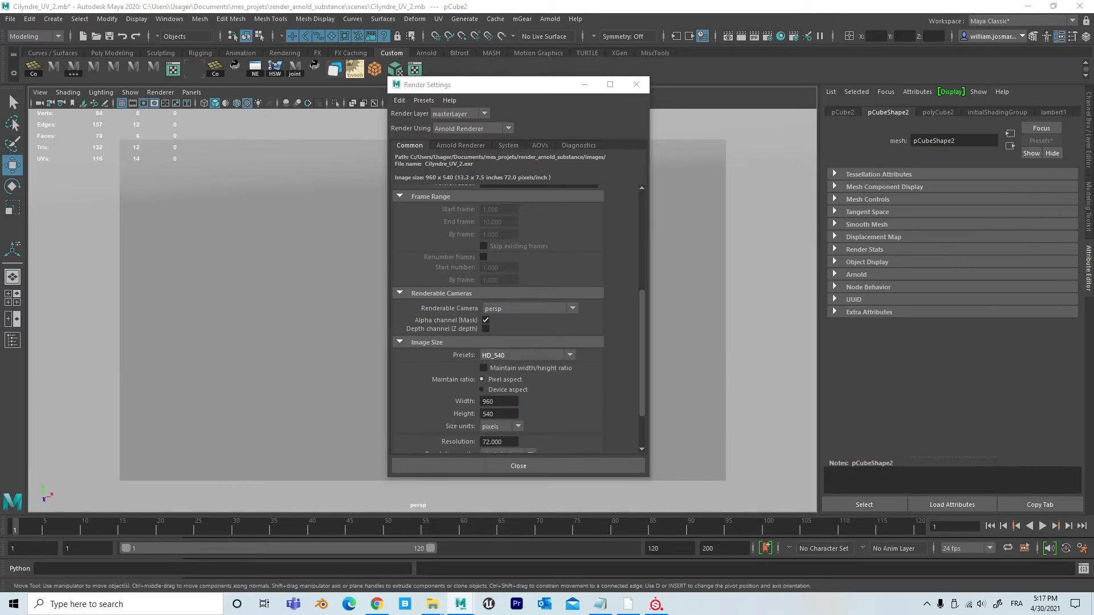
{"action": "left_click_drag", "start_coordinate": [1093, 139], "coordinate": [268, 101]}
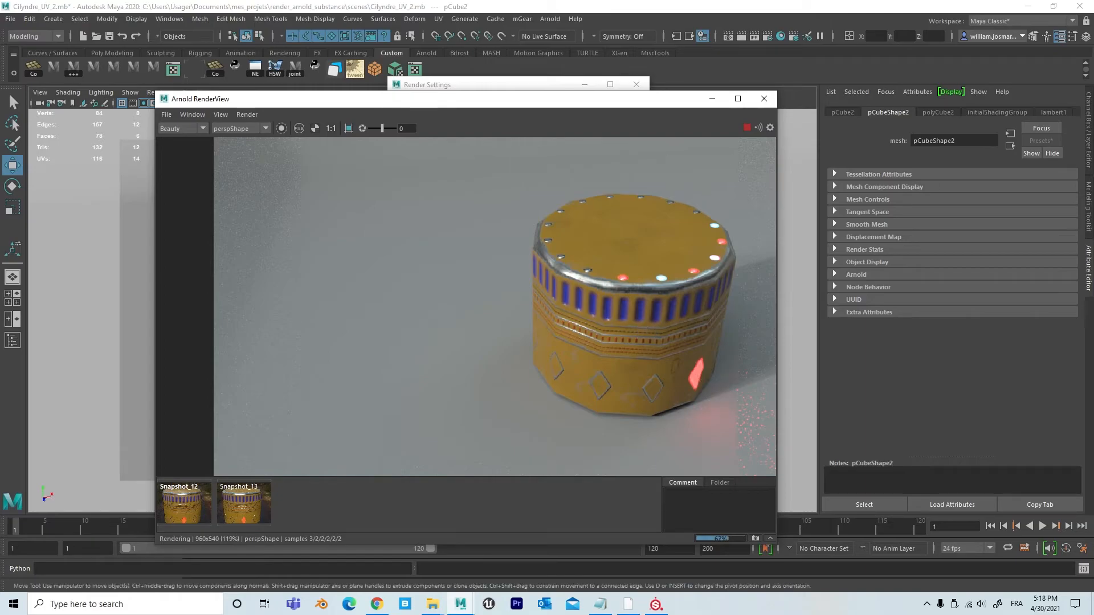
{"action": "left_click_drag", "start_coordinate": [487, 97], "coordinate": [530, 92]}
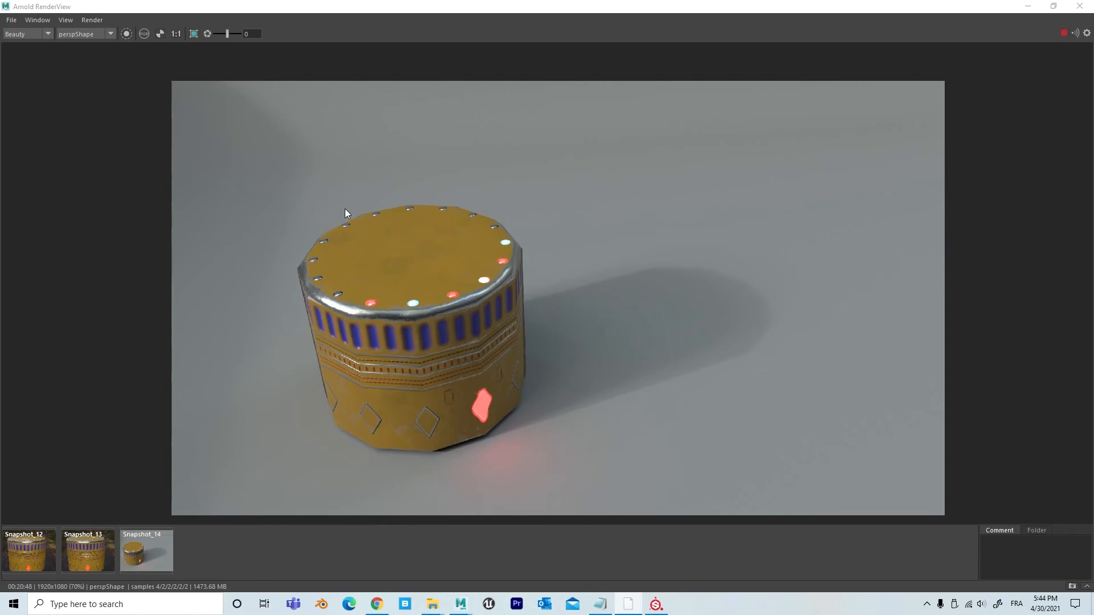
Save the finished Arnold render as cylindre.png in the project's images folder.
{"action": "left_click", "coordinate": [12, 23]}
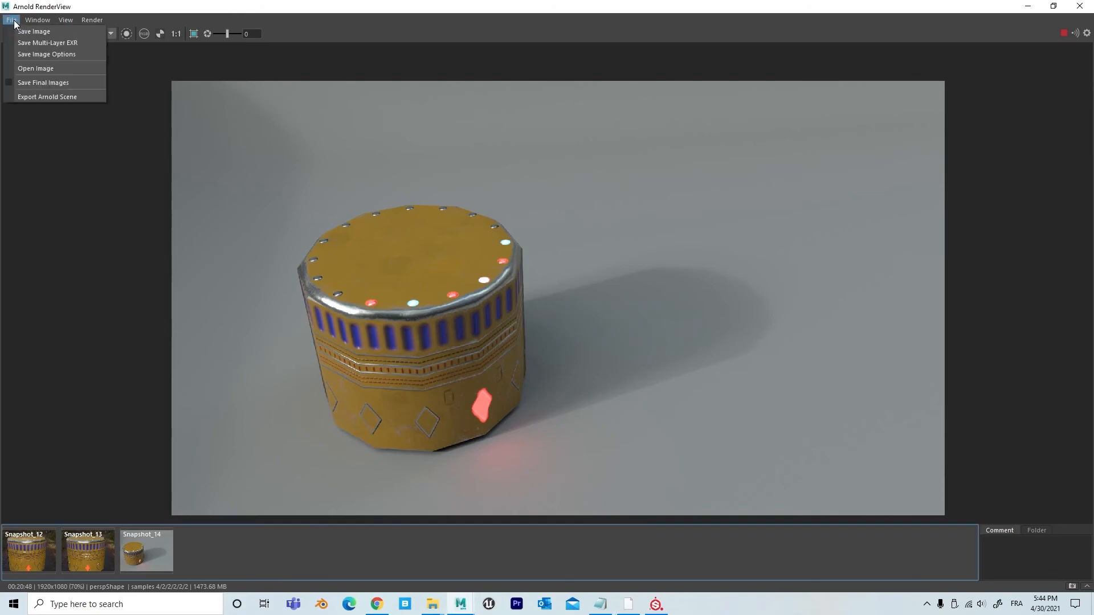
{"action": "mouse_move", "coordinate": [23, 23]}
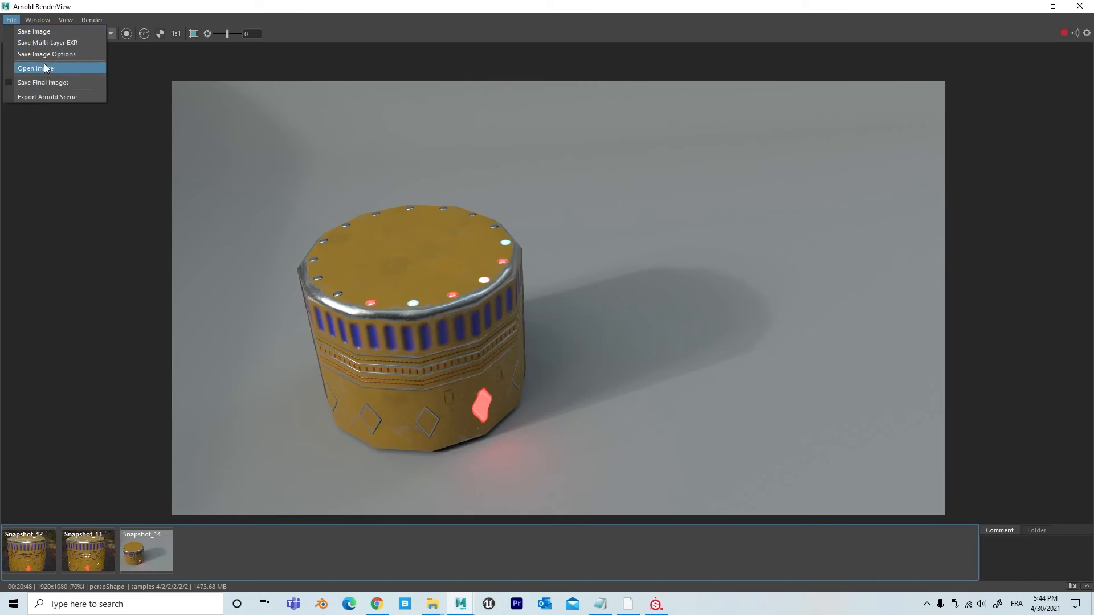
{"action": "left_click", "coordinate": [43, 30]}
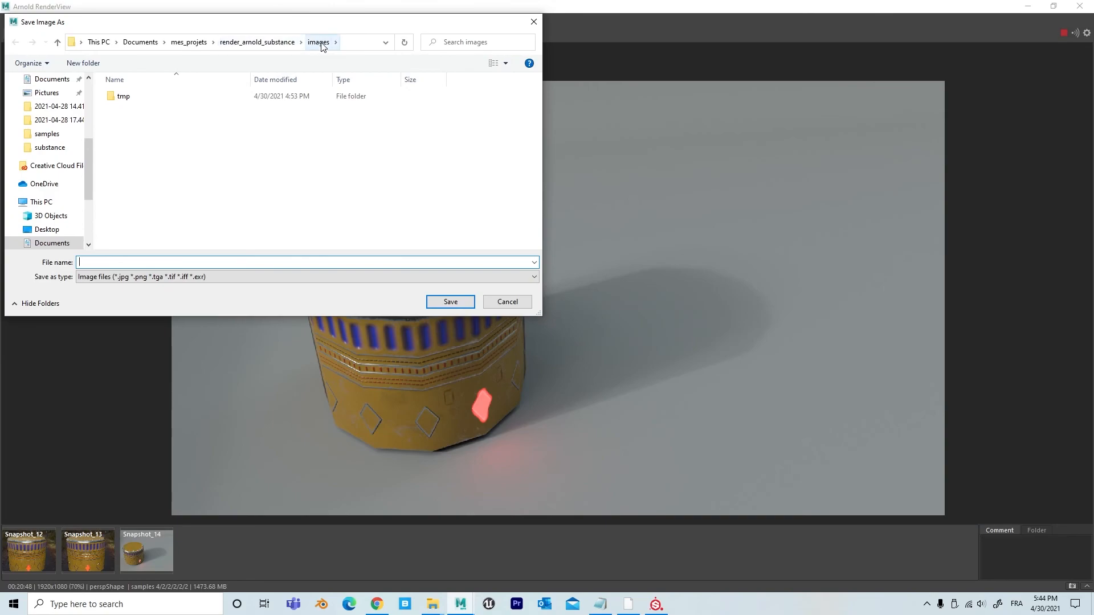
{"action": "left_click", "coordinate": [165, 278]}
{"action": "left_click", "coordinate": [186, 262]}
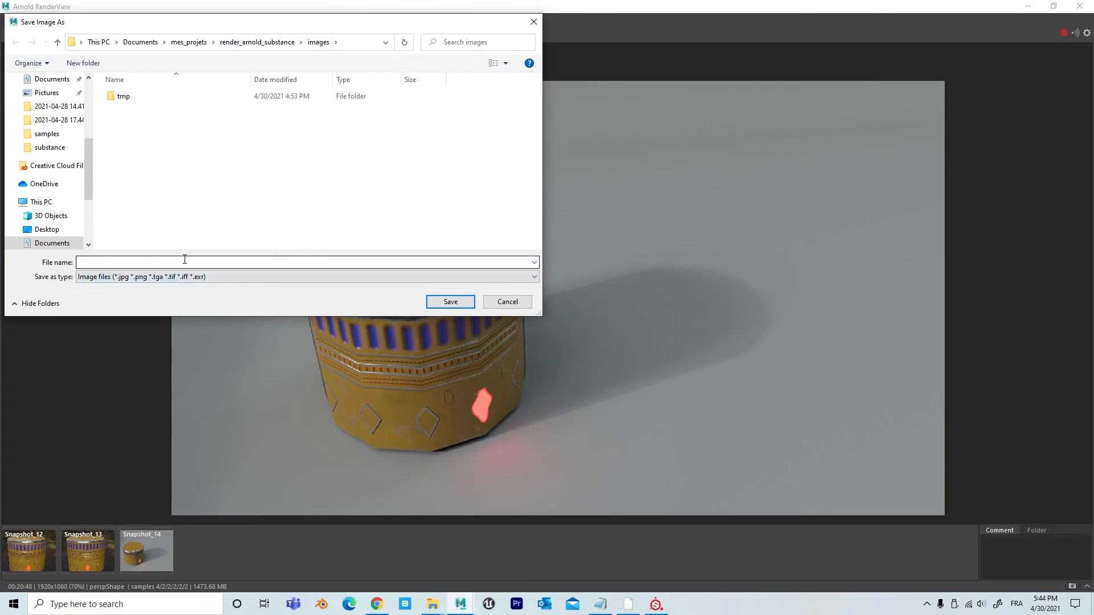
{"action": "left_click", "coordinate": [145, 264]}
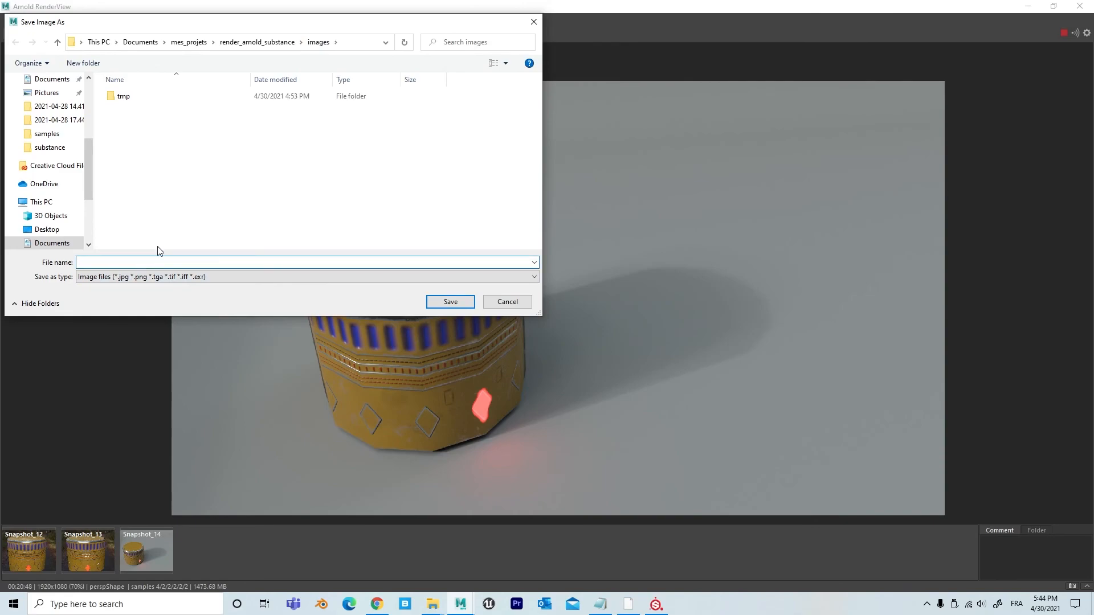
{"action": "type", "text": "cylindre.png"}
{"action": "left_click", "coordinate": [449, 300]}
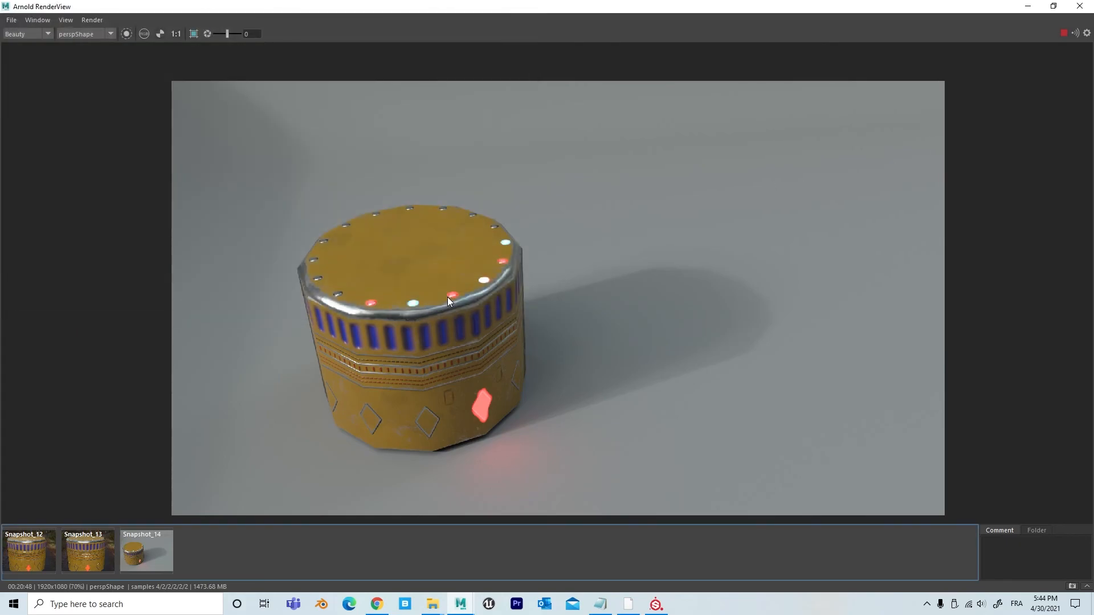
Switch to File Explorer and locate cylindre.png in the images folder of the render_arnold_substance project.
{"action": "key", "text": "super"}
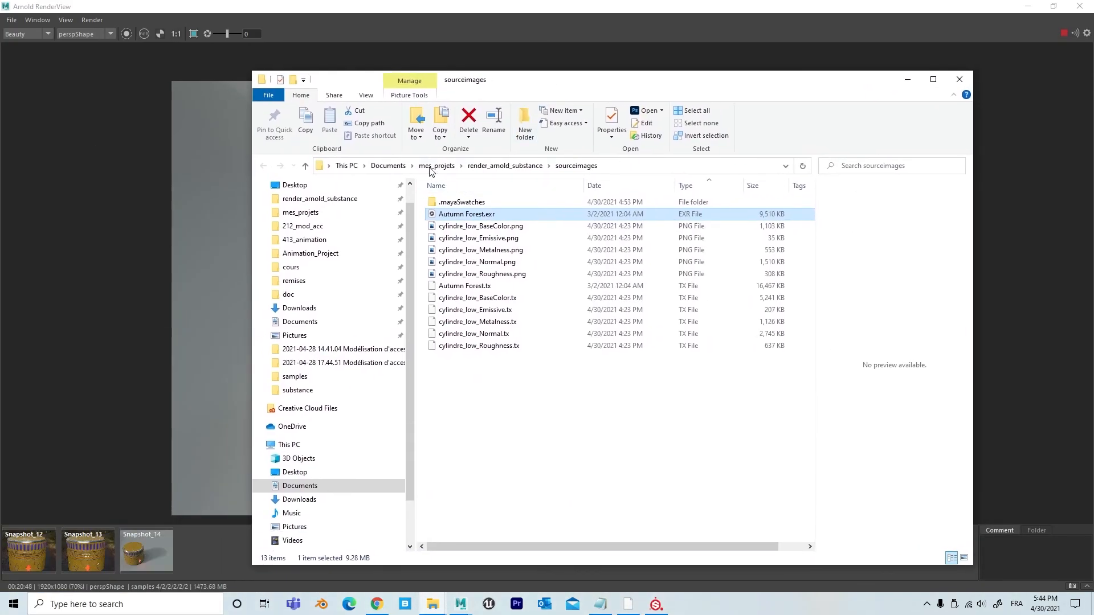
{"action": "left_click", "coordinate": [397, 167]}
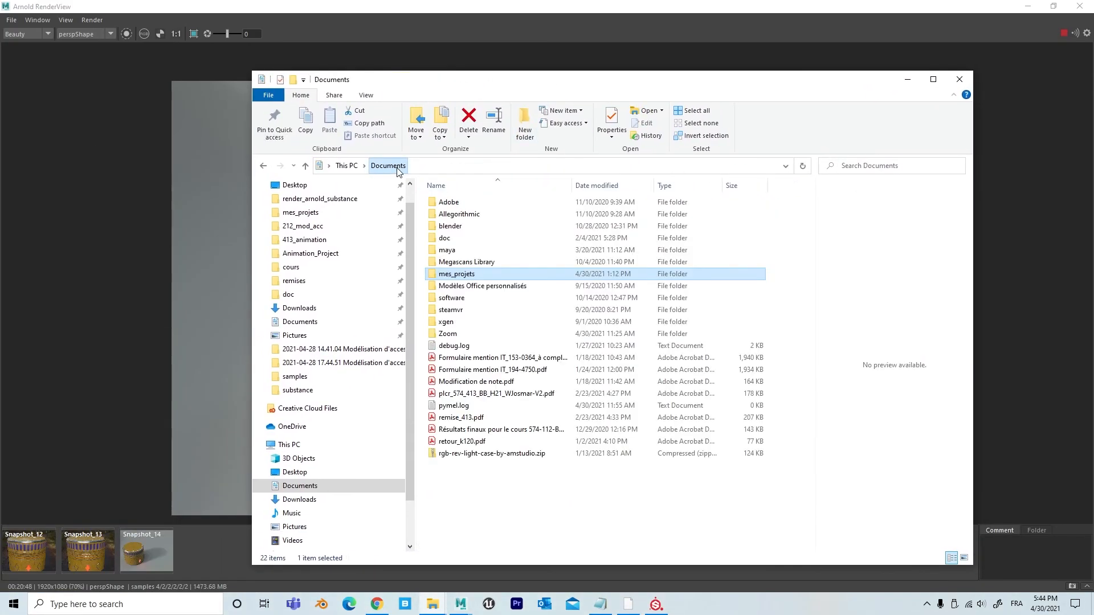
{"action": "double_click", "coordinate": [470, 278]}
{"action": "left_click", "coordinate": [321, 199]}
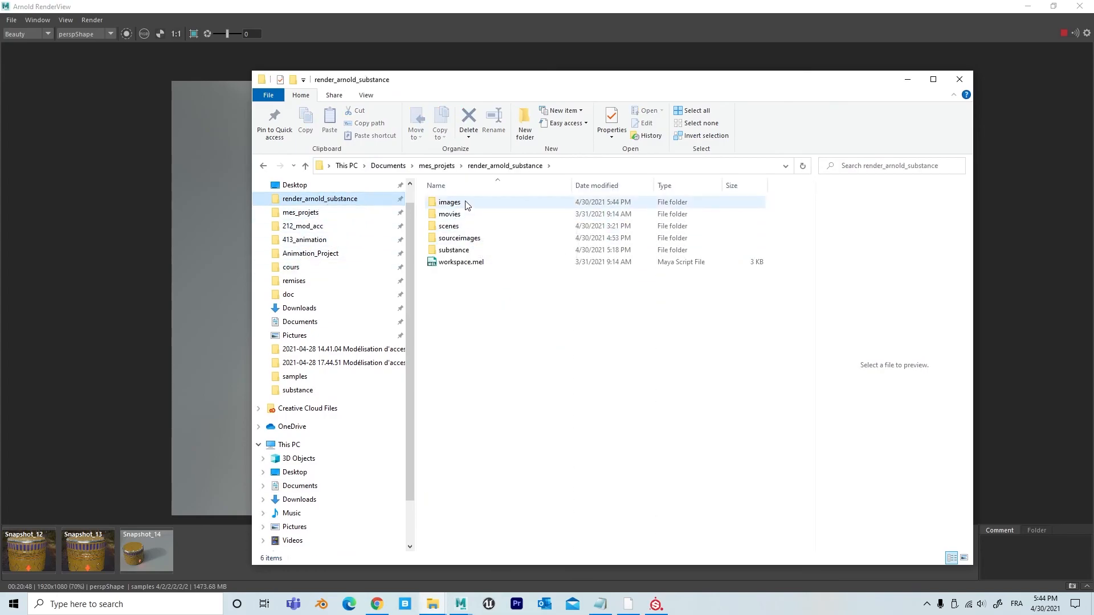
{"action": "double_click", "coordinate": [468, 204]}
{"action": "left_click", "coordinate": [529, 226]}
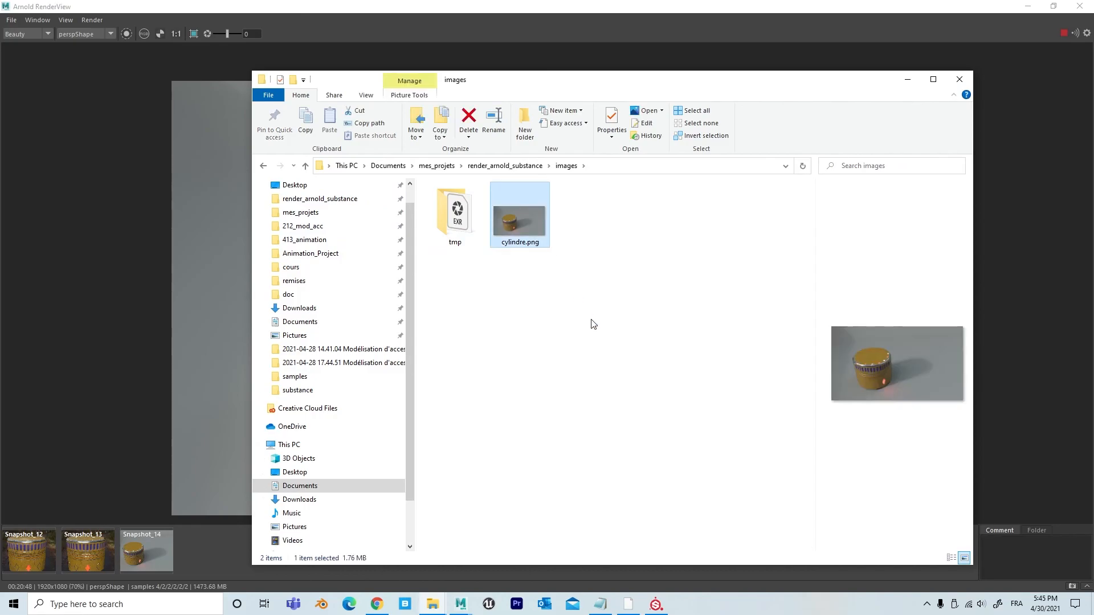
Open cylindre.png in the photo viewer to inspect the saved render, and close it again.
{"action": "double_click", "coordinate": [527, 221]}
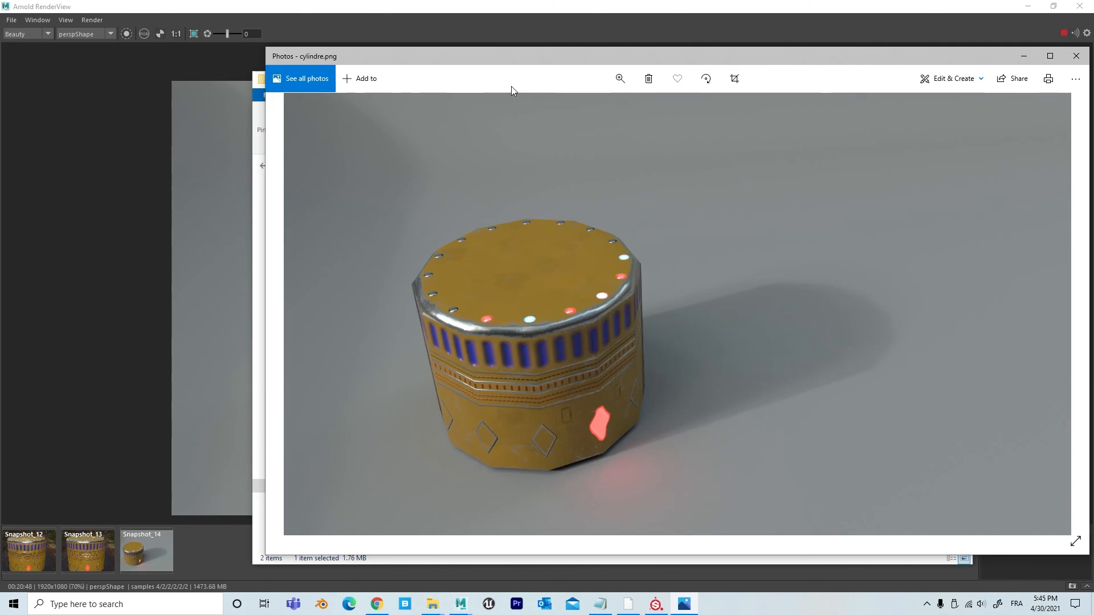
{"action": "left_click_drag", "start_coordinate": [742, 54], "coordinate": [656, 57]}
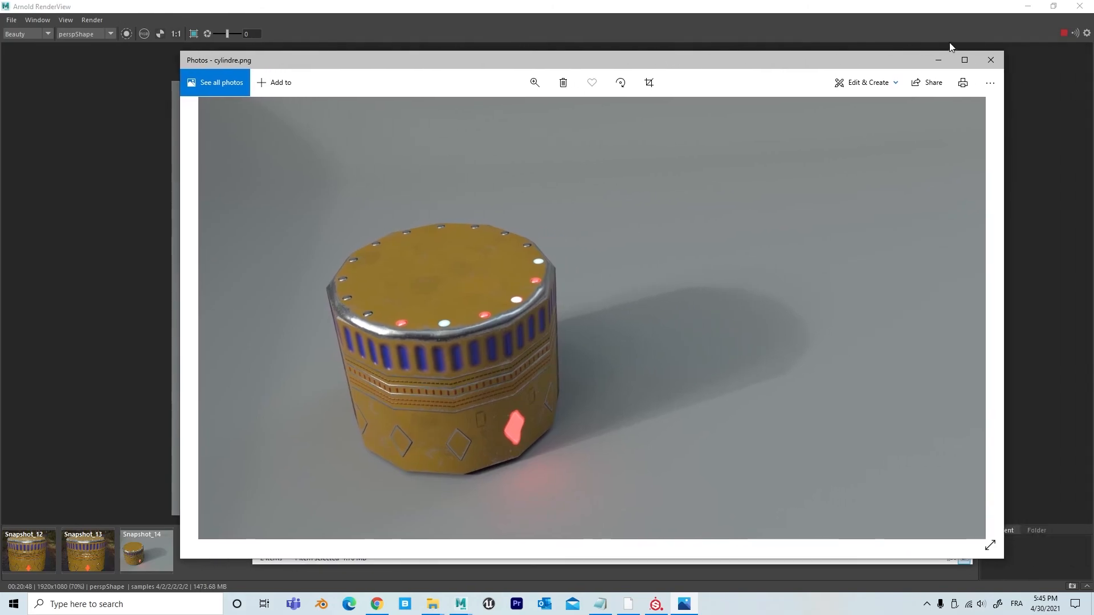
{"action": "left_click", "coordinate": [991, 62]}
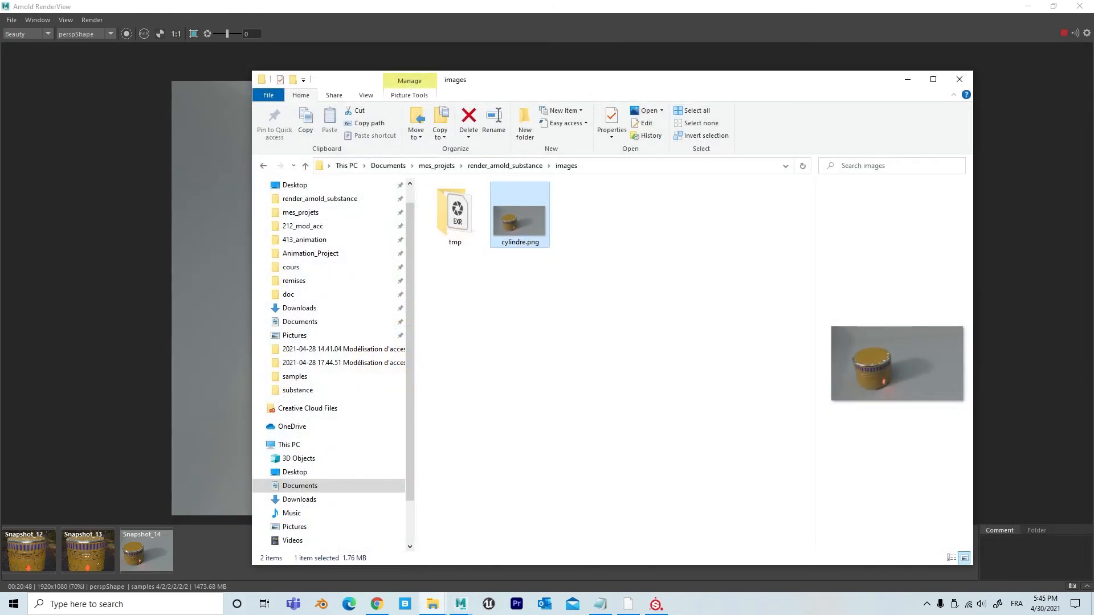